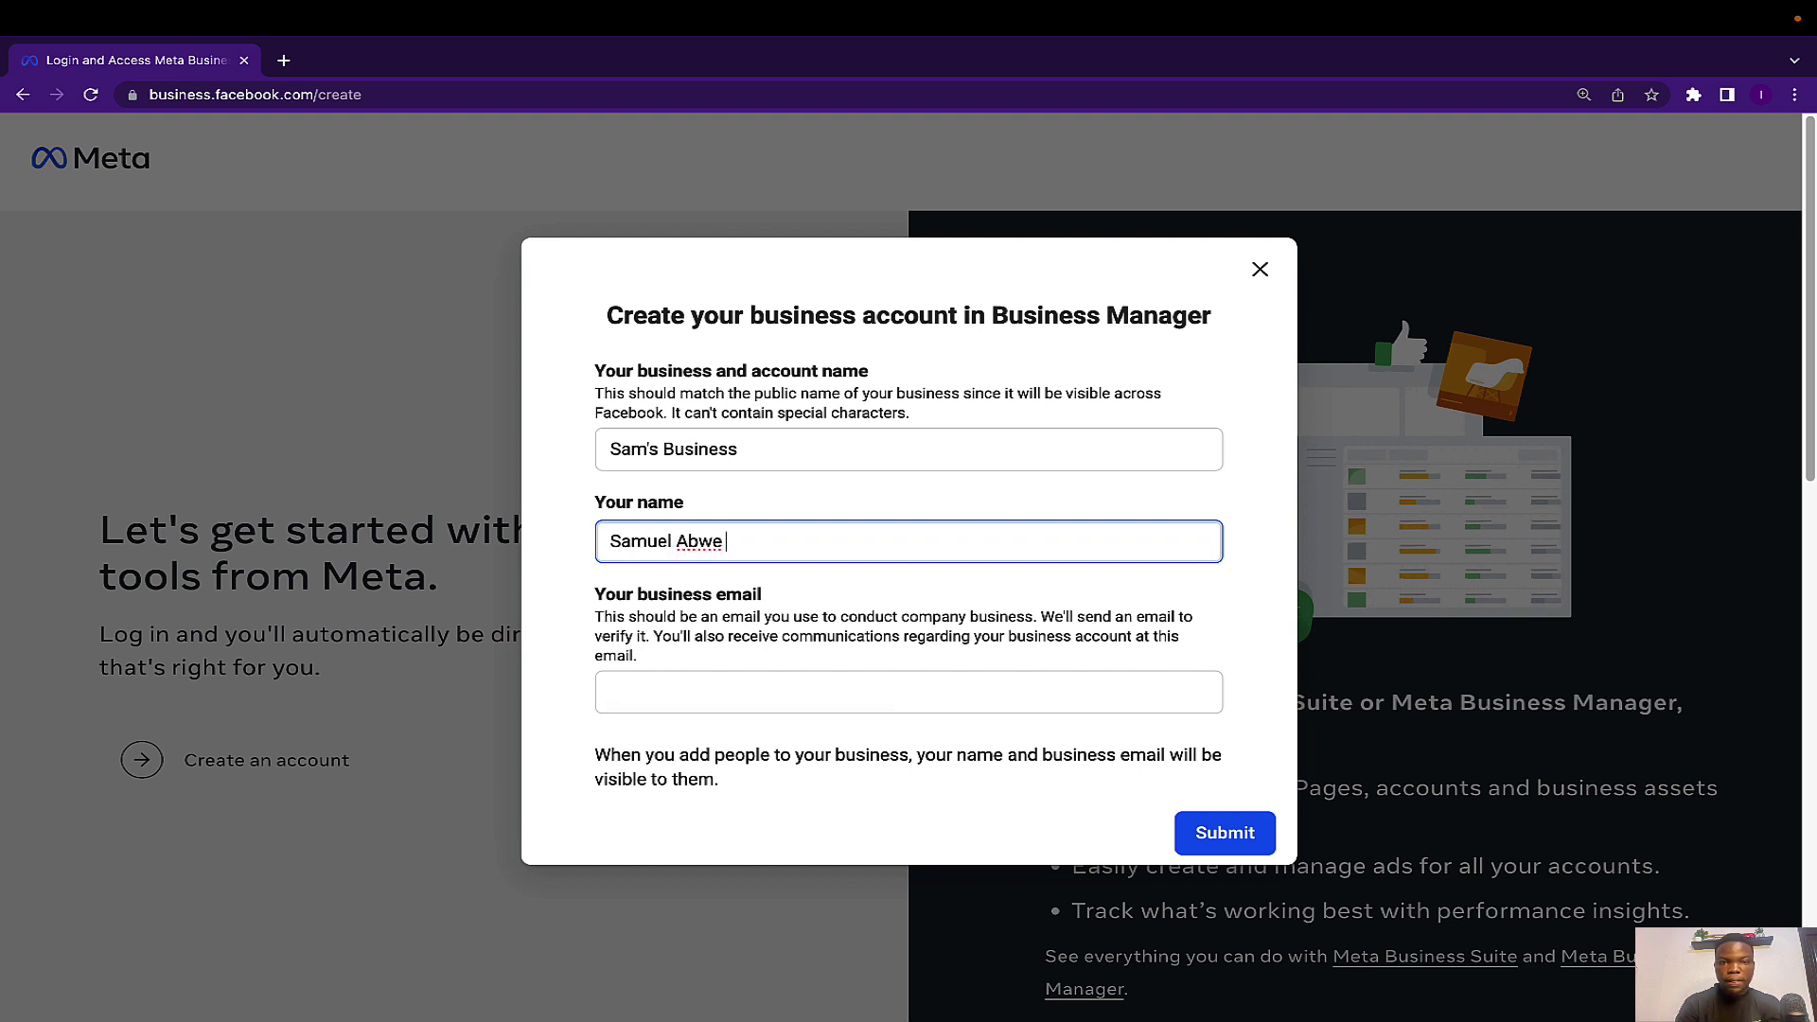
Paste the business email, submit the Sam's Business account, and switch to the Gmail browser profile.
left_click(729, 675)
key("ctrl+v")
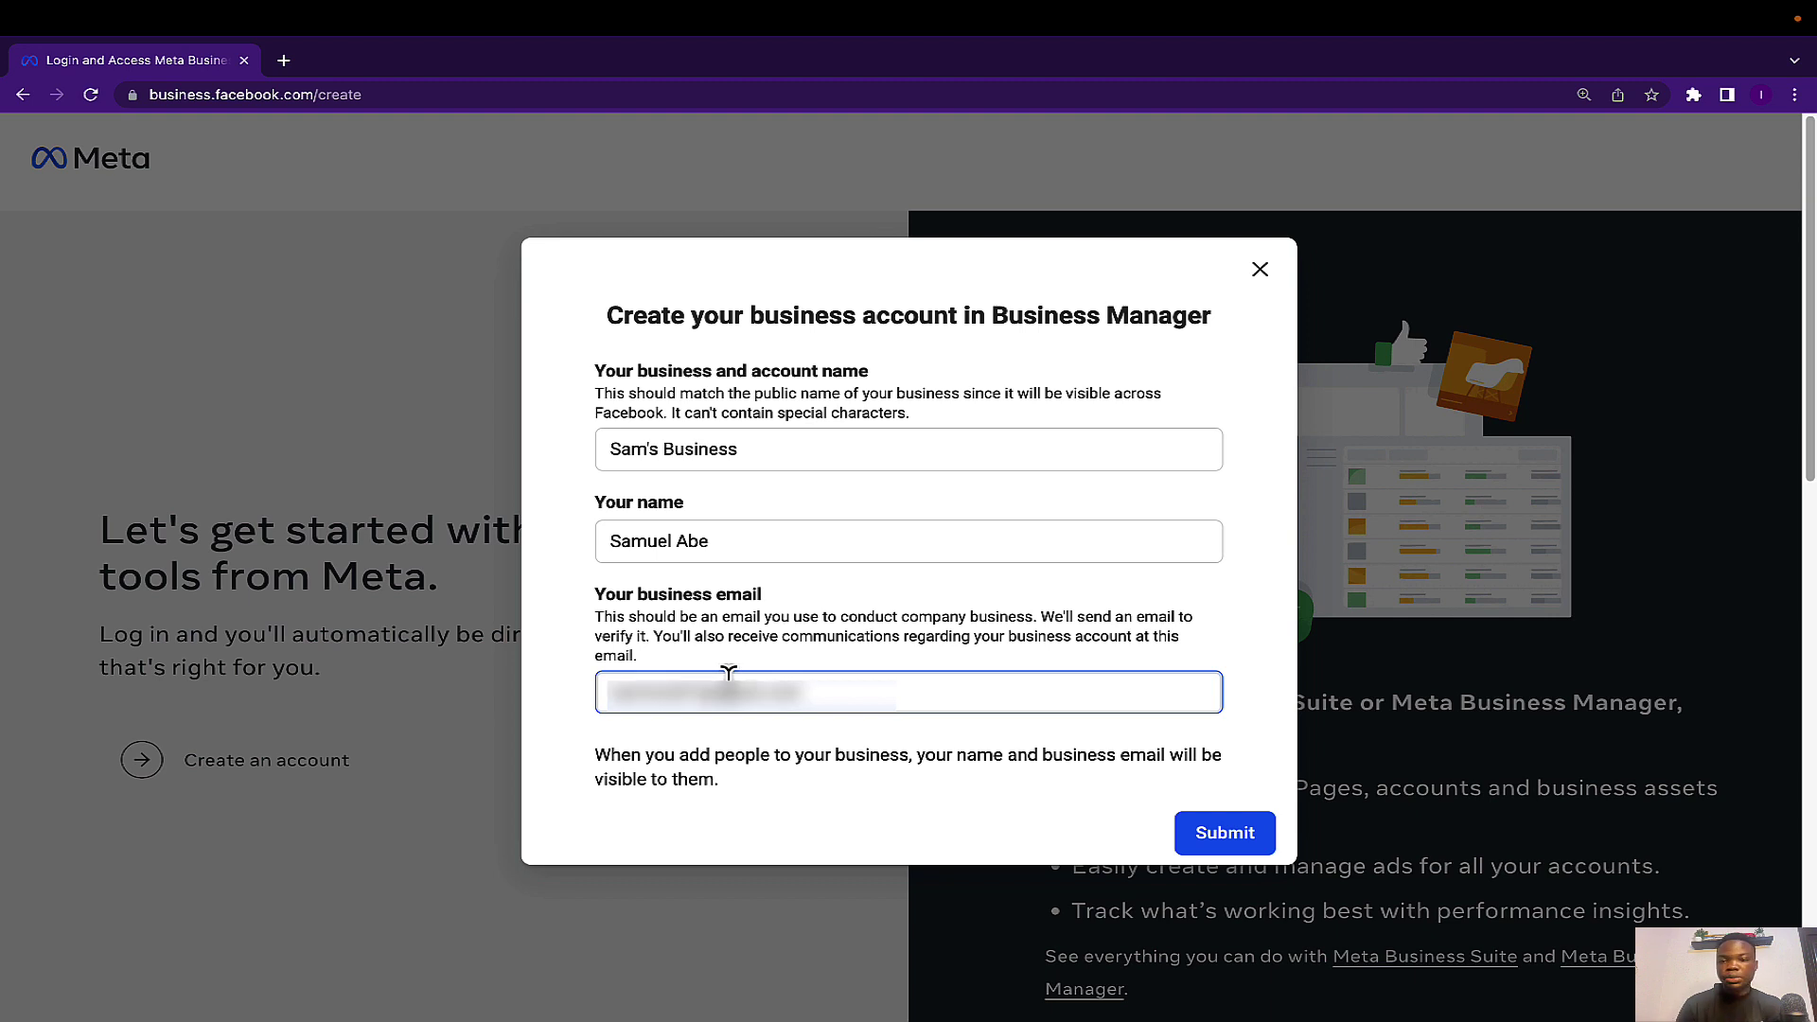
left_click(1229, 854)
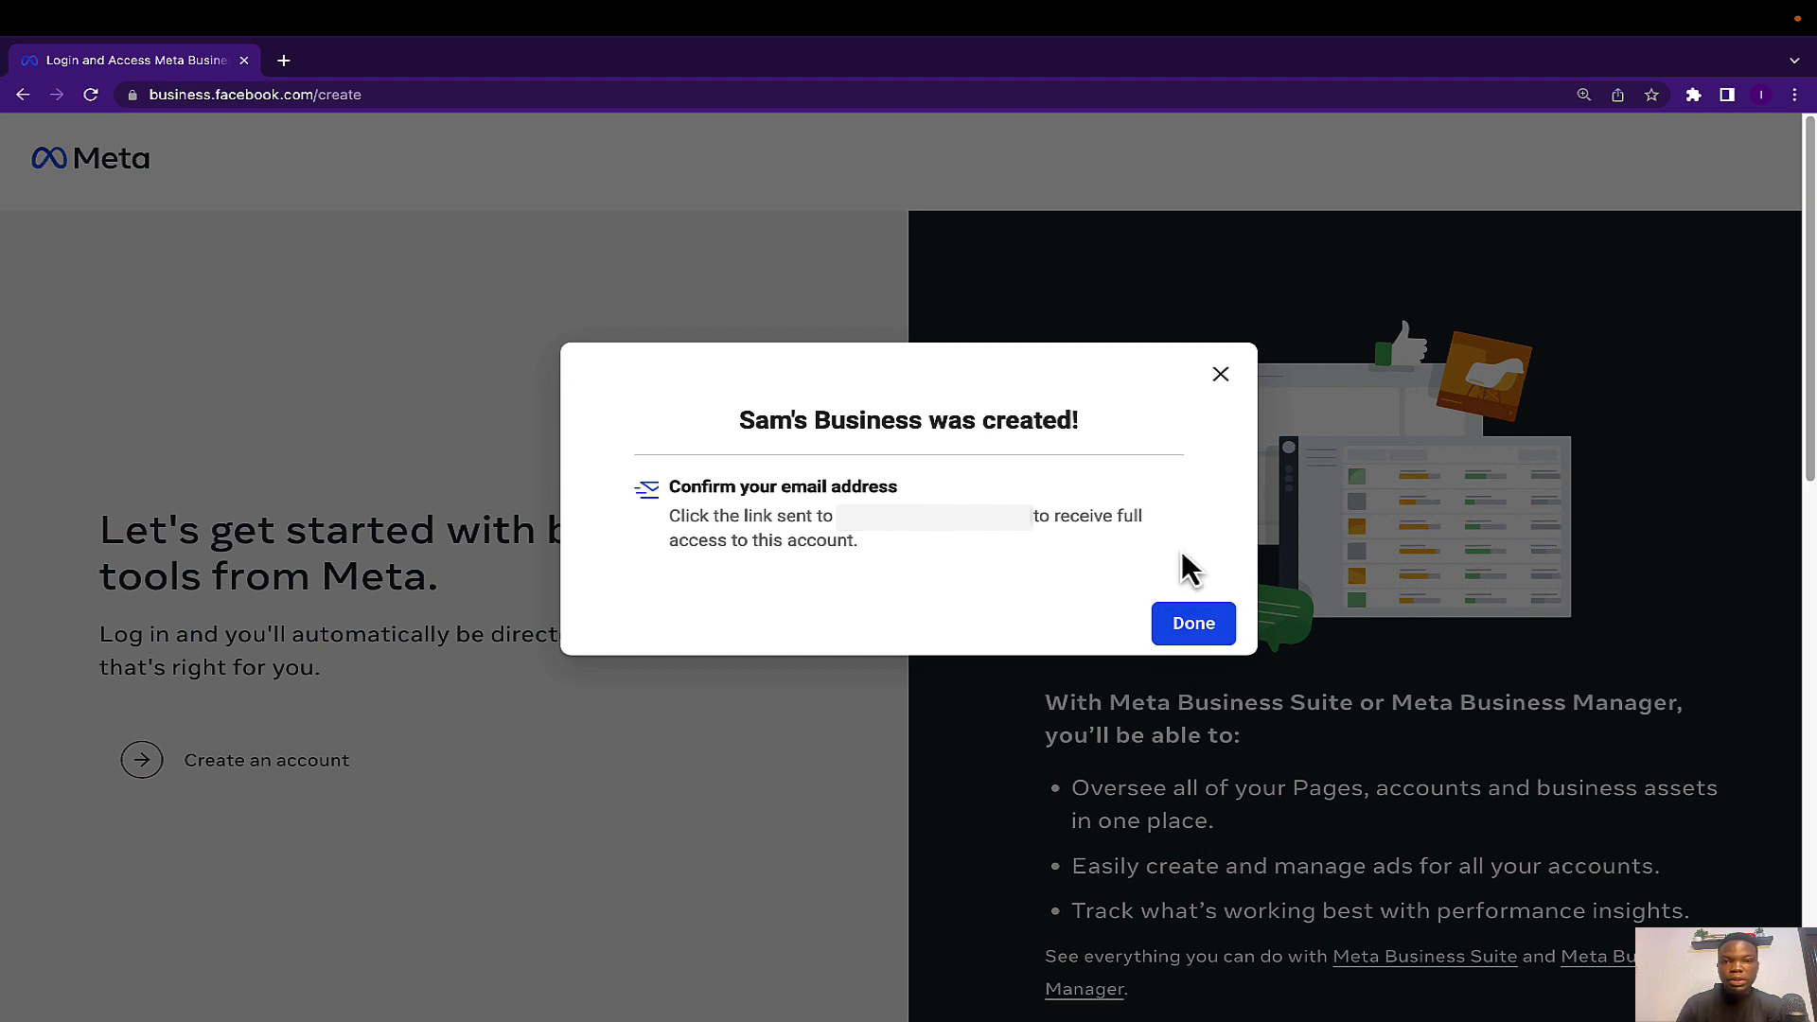
left_click(1760, 96)
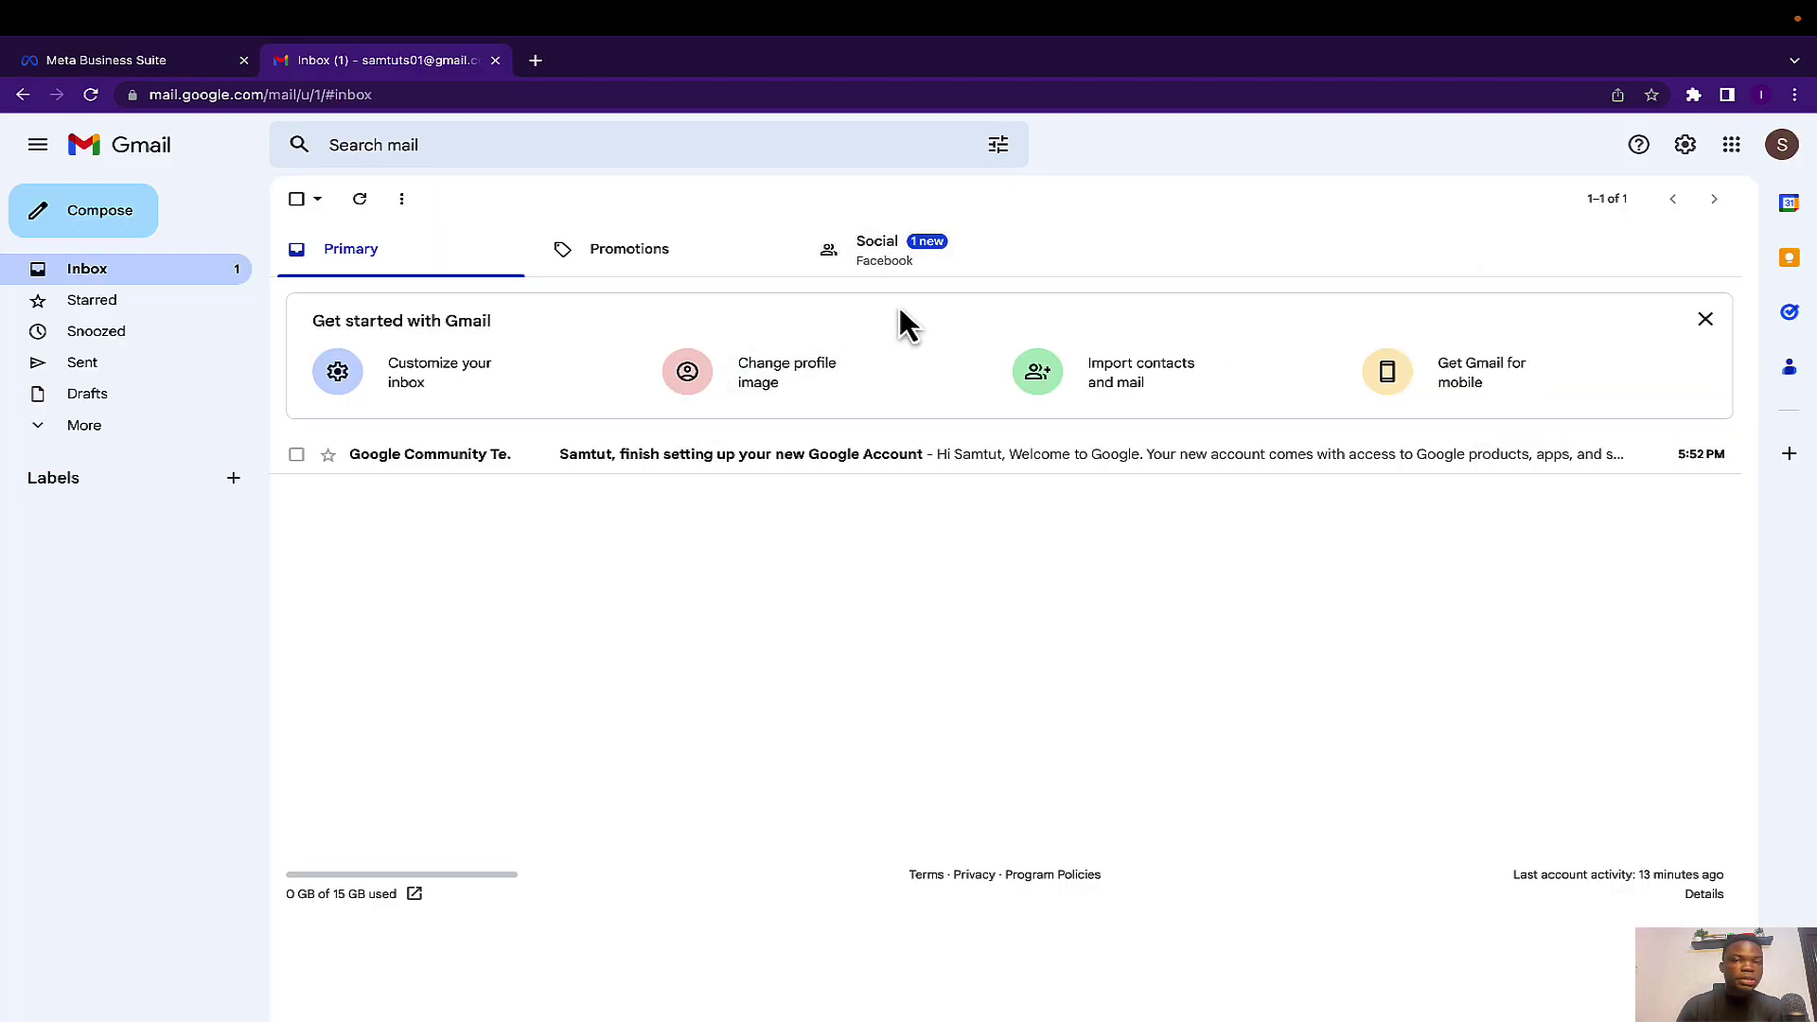
In Gmail's Social tab, open Facebook's 'Confirm your business email address' message and confirm it.
left_click(916, 270)
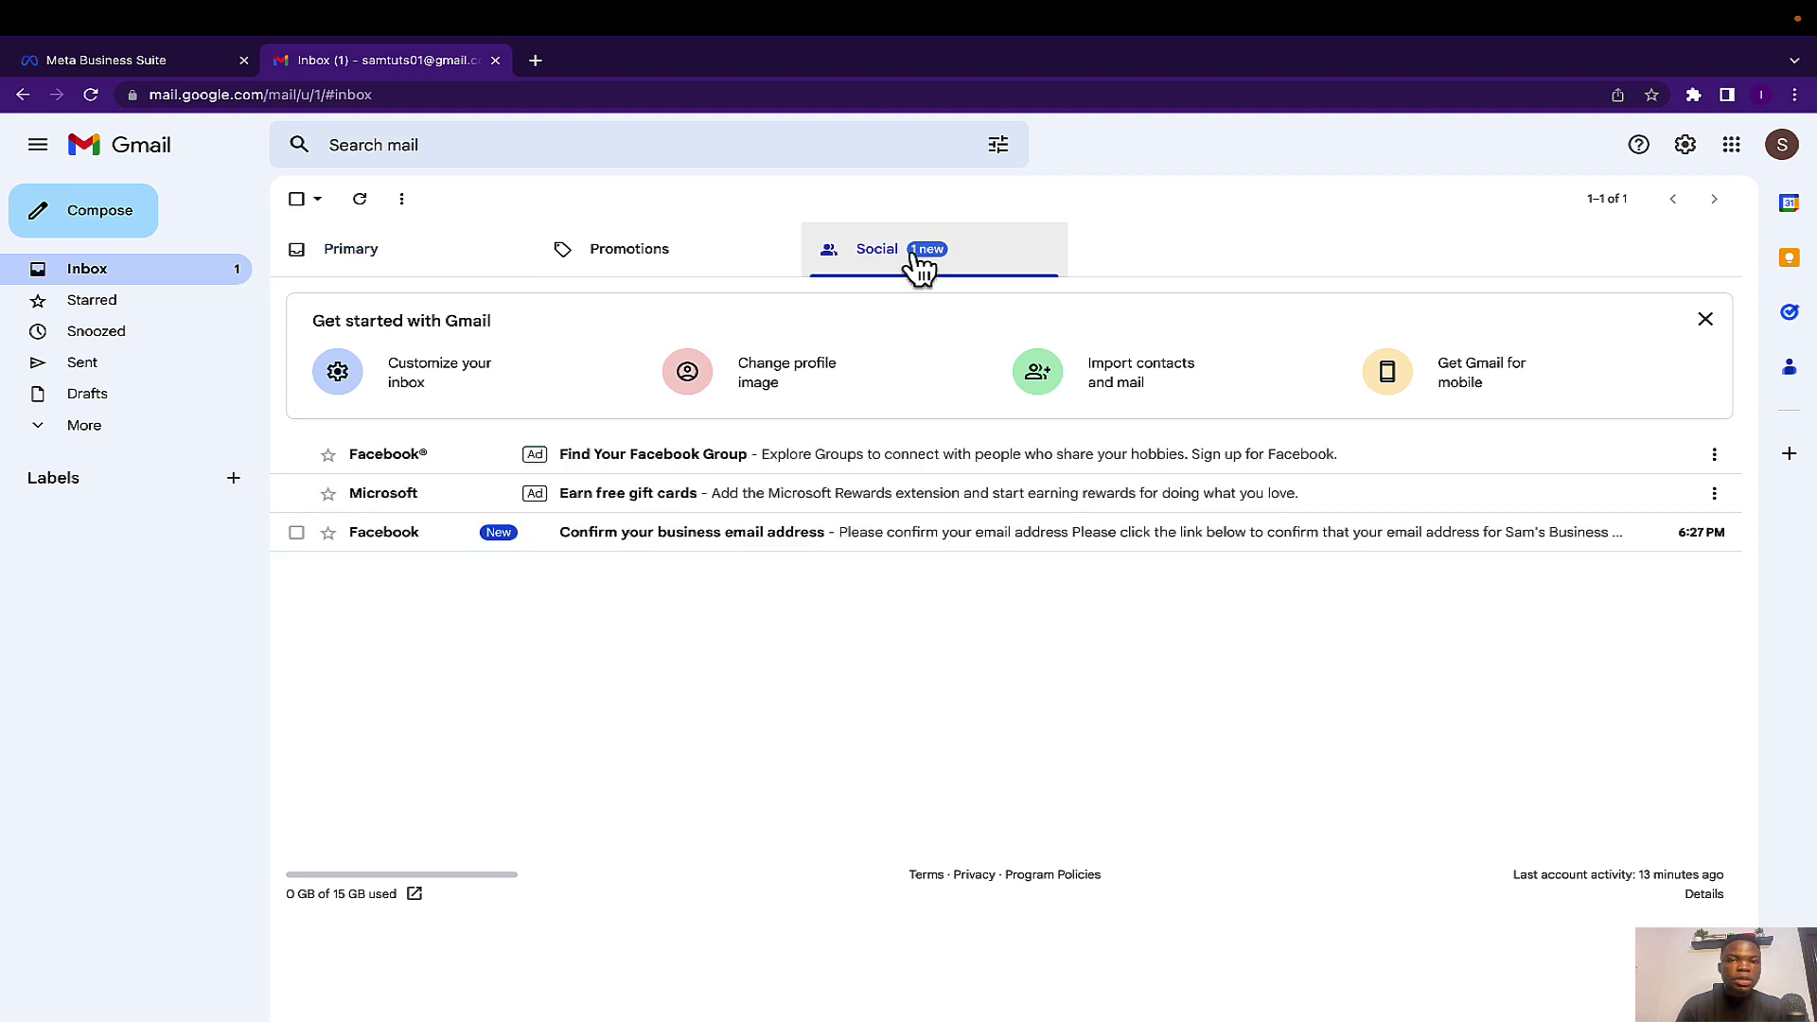
left_click(730, 532)
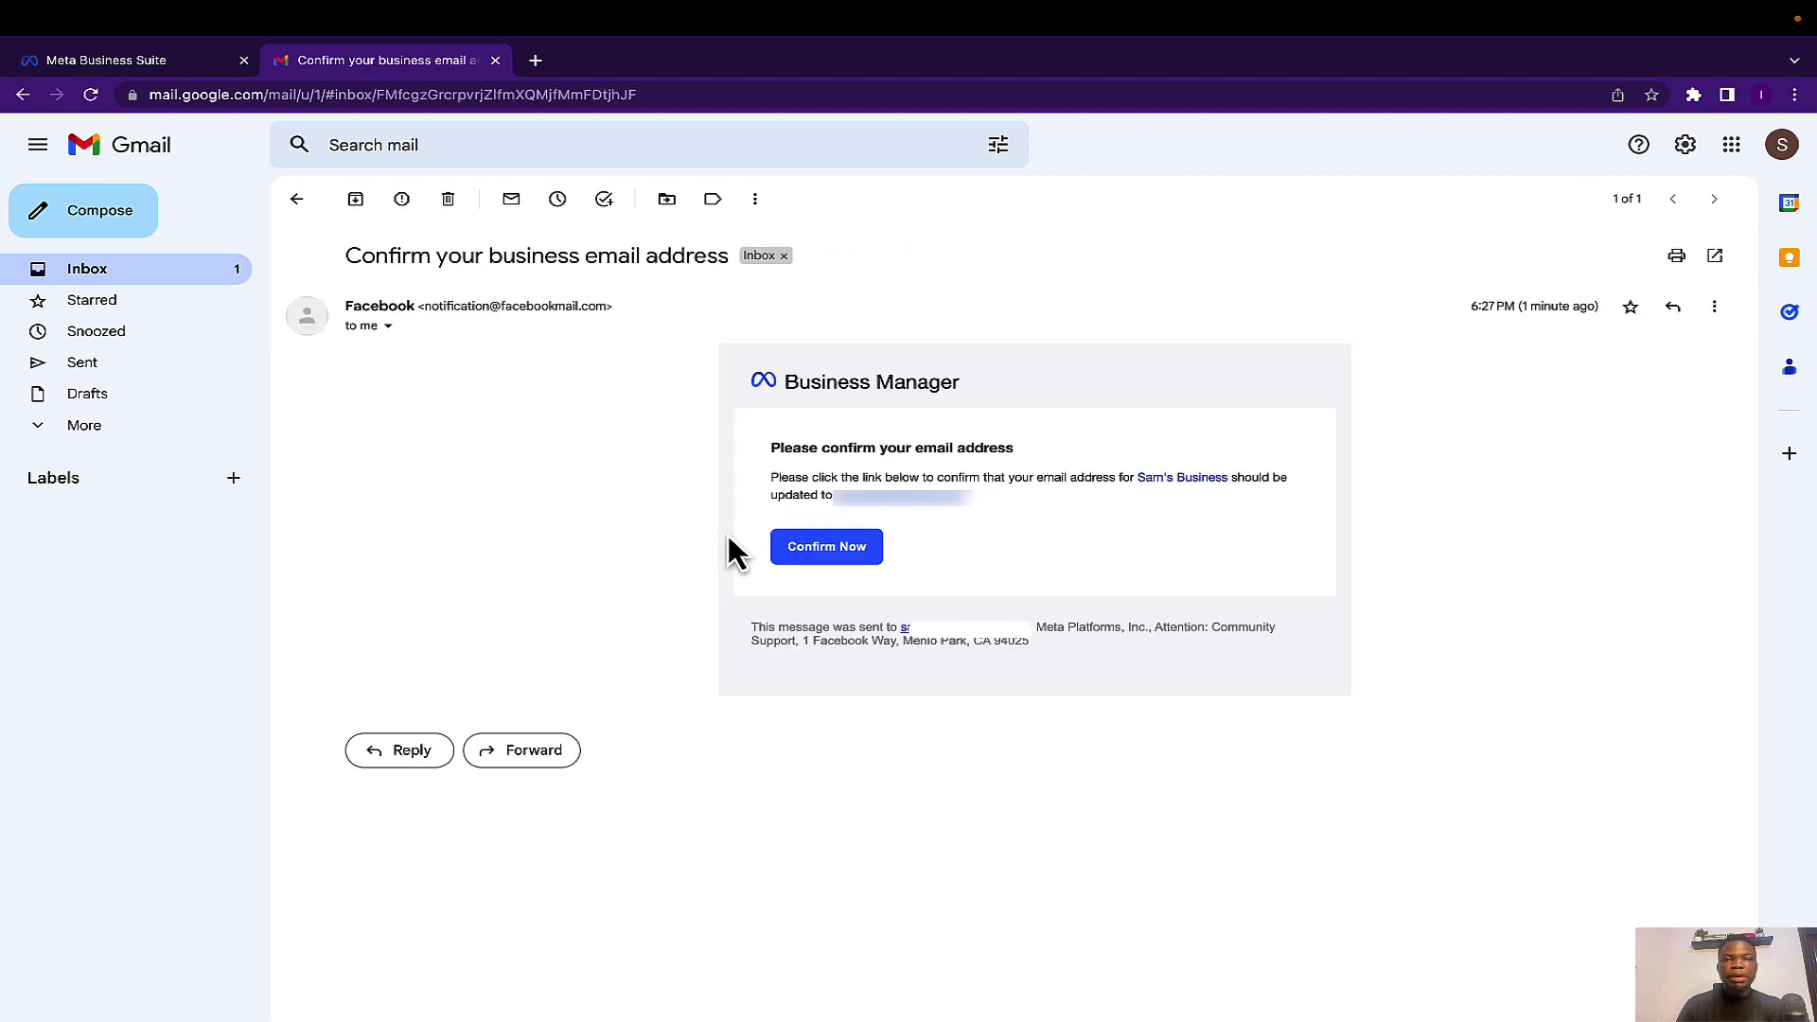
left_click(838, 548)
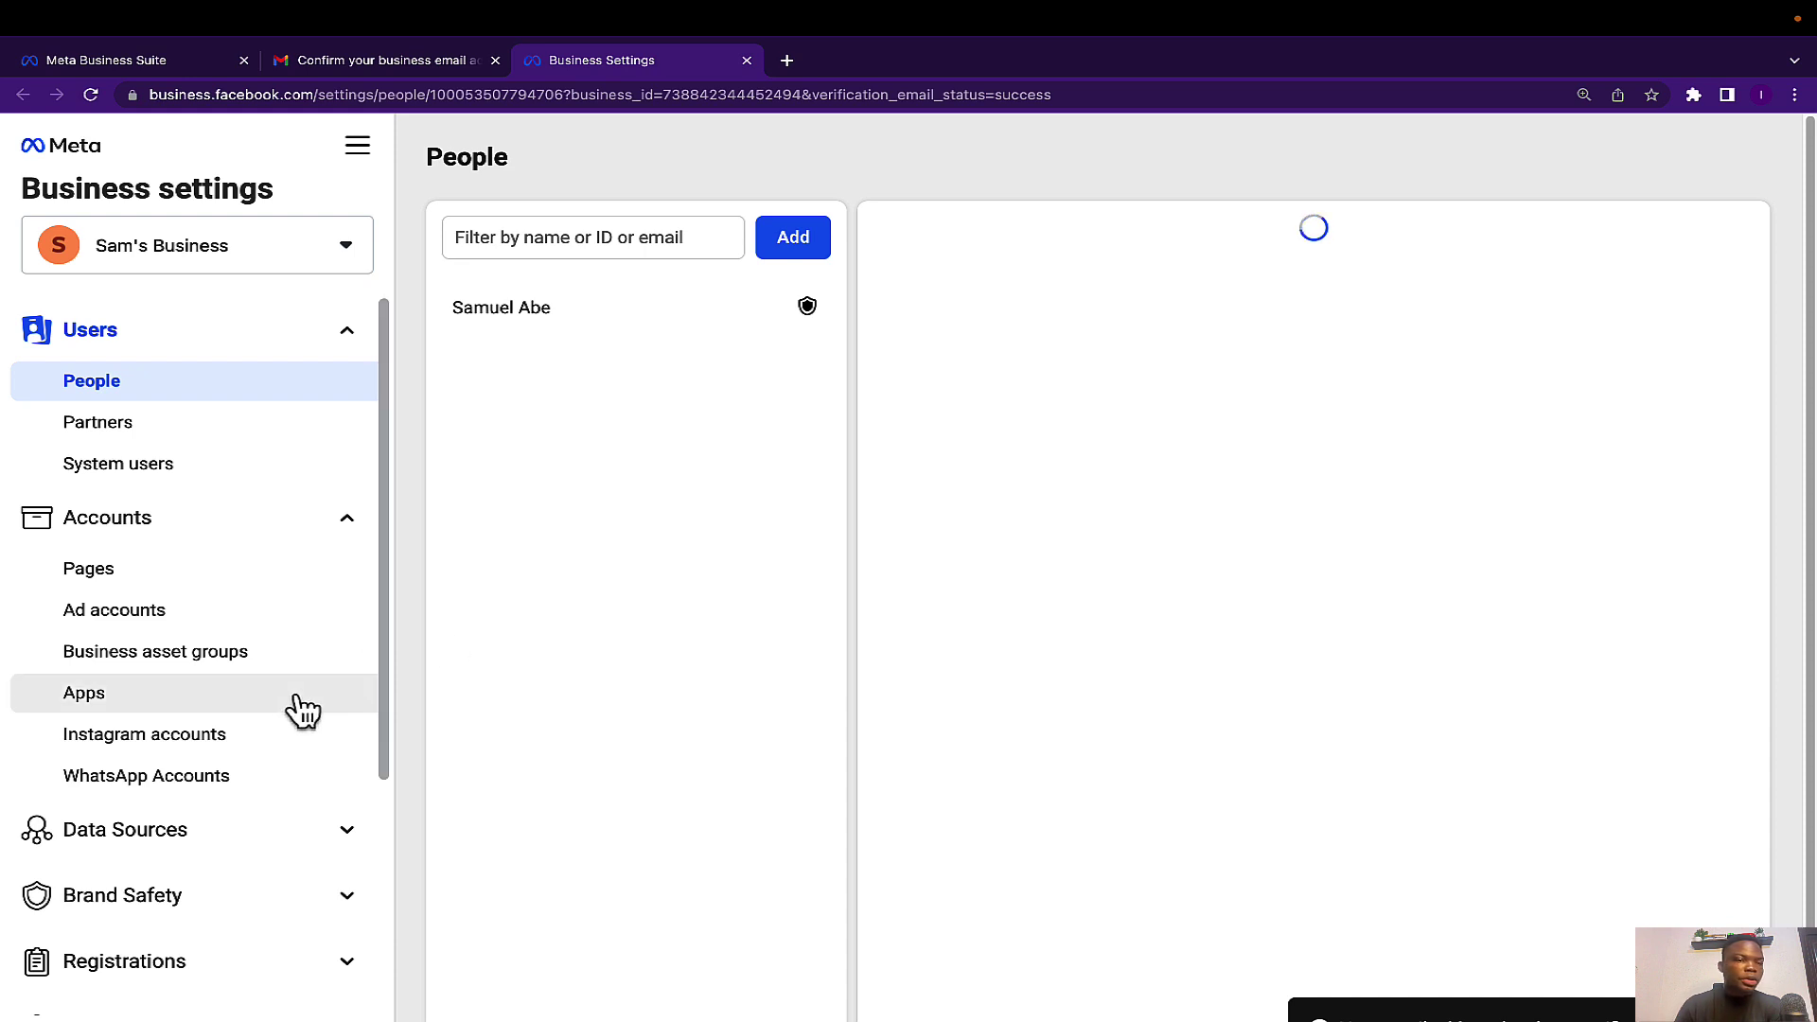
Switch from Sam's Business settings to the 247 Shop Business Suite home through the account dropdown.
scroll(284, 691, "down", 4)
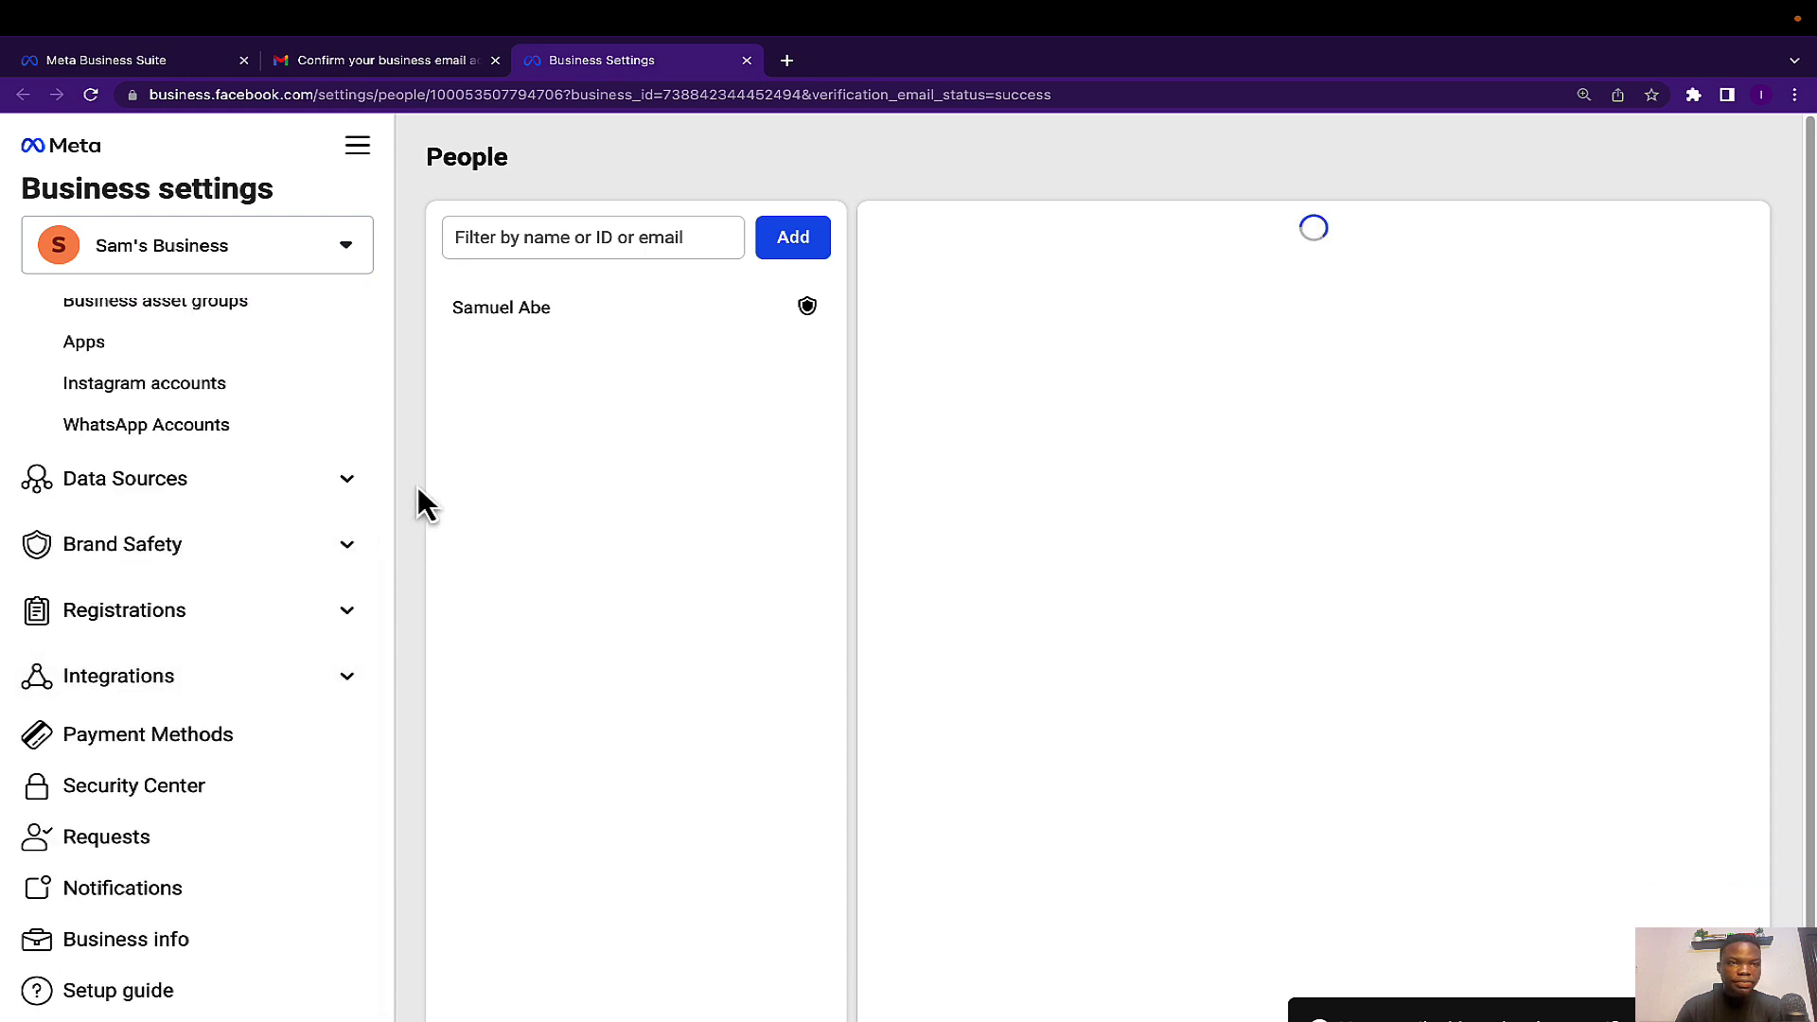
scroll(284, 594, "up", 4)
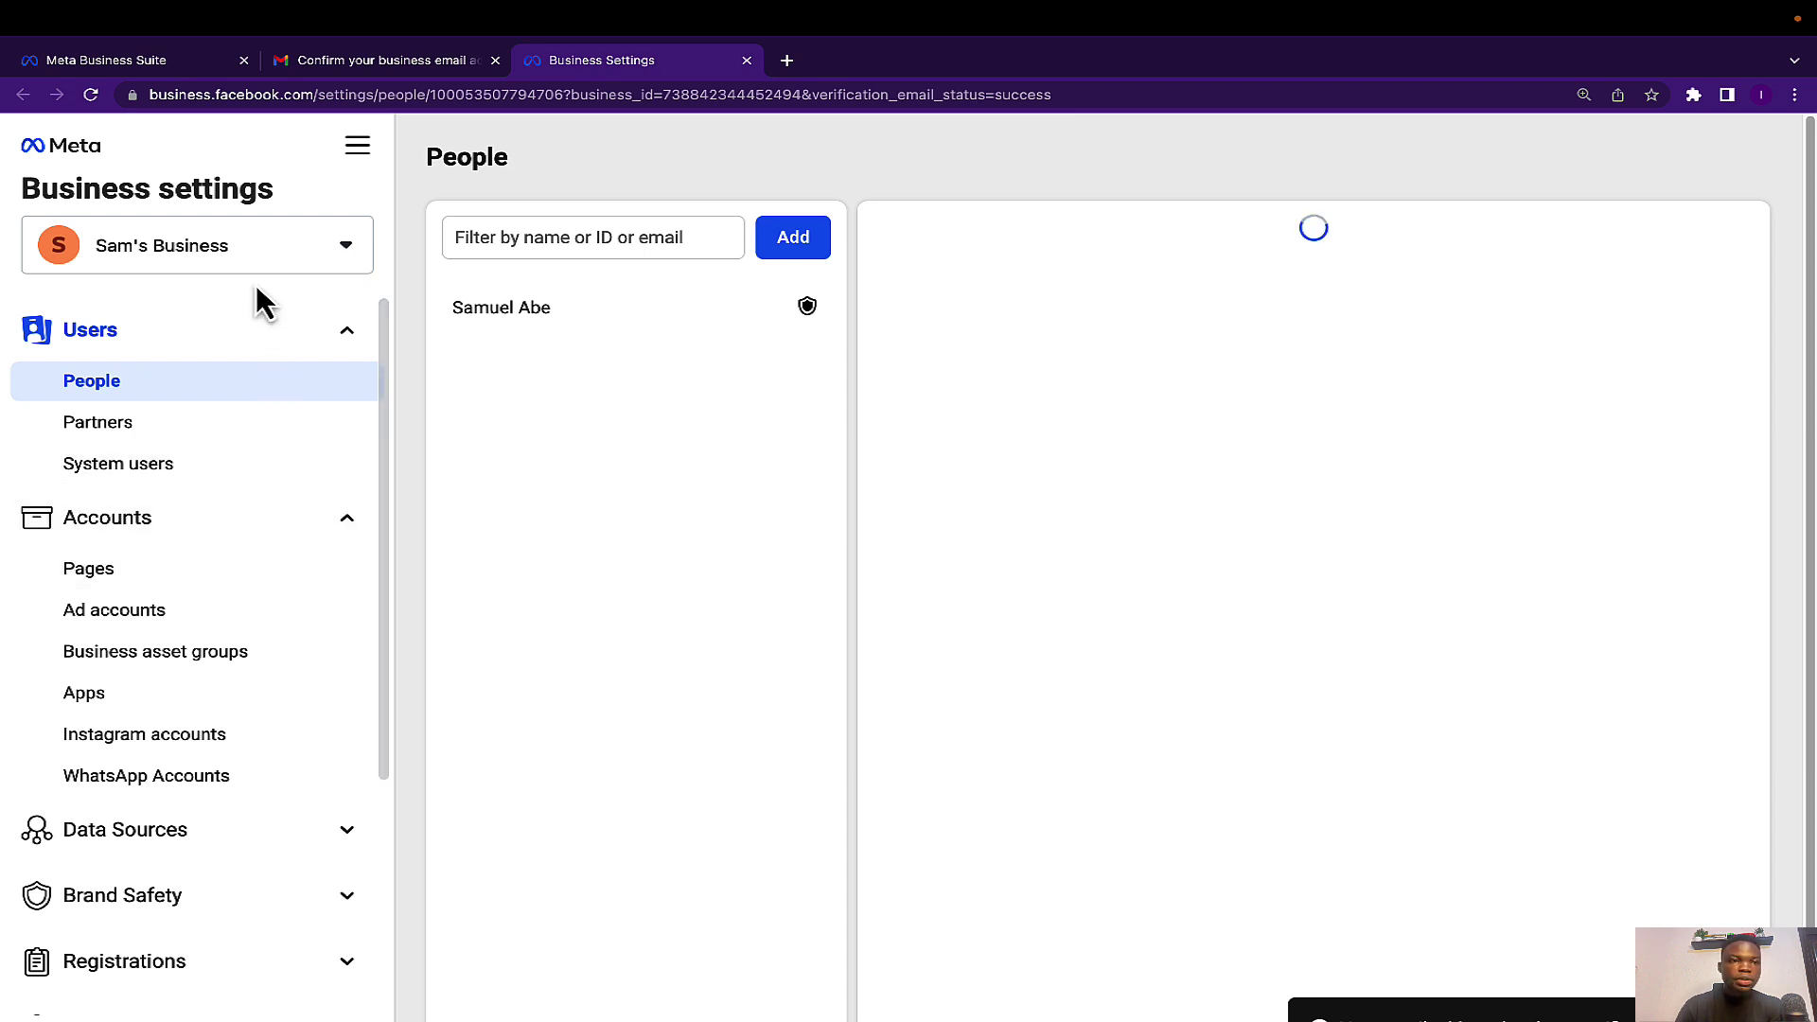
left_click(331, 257)
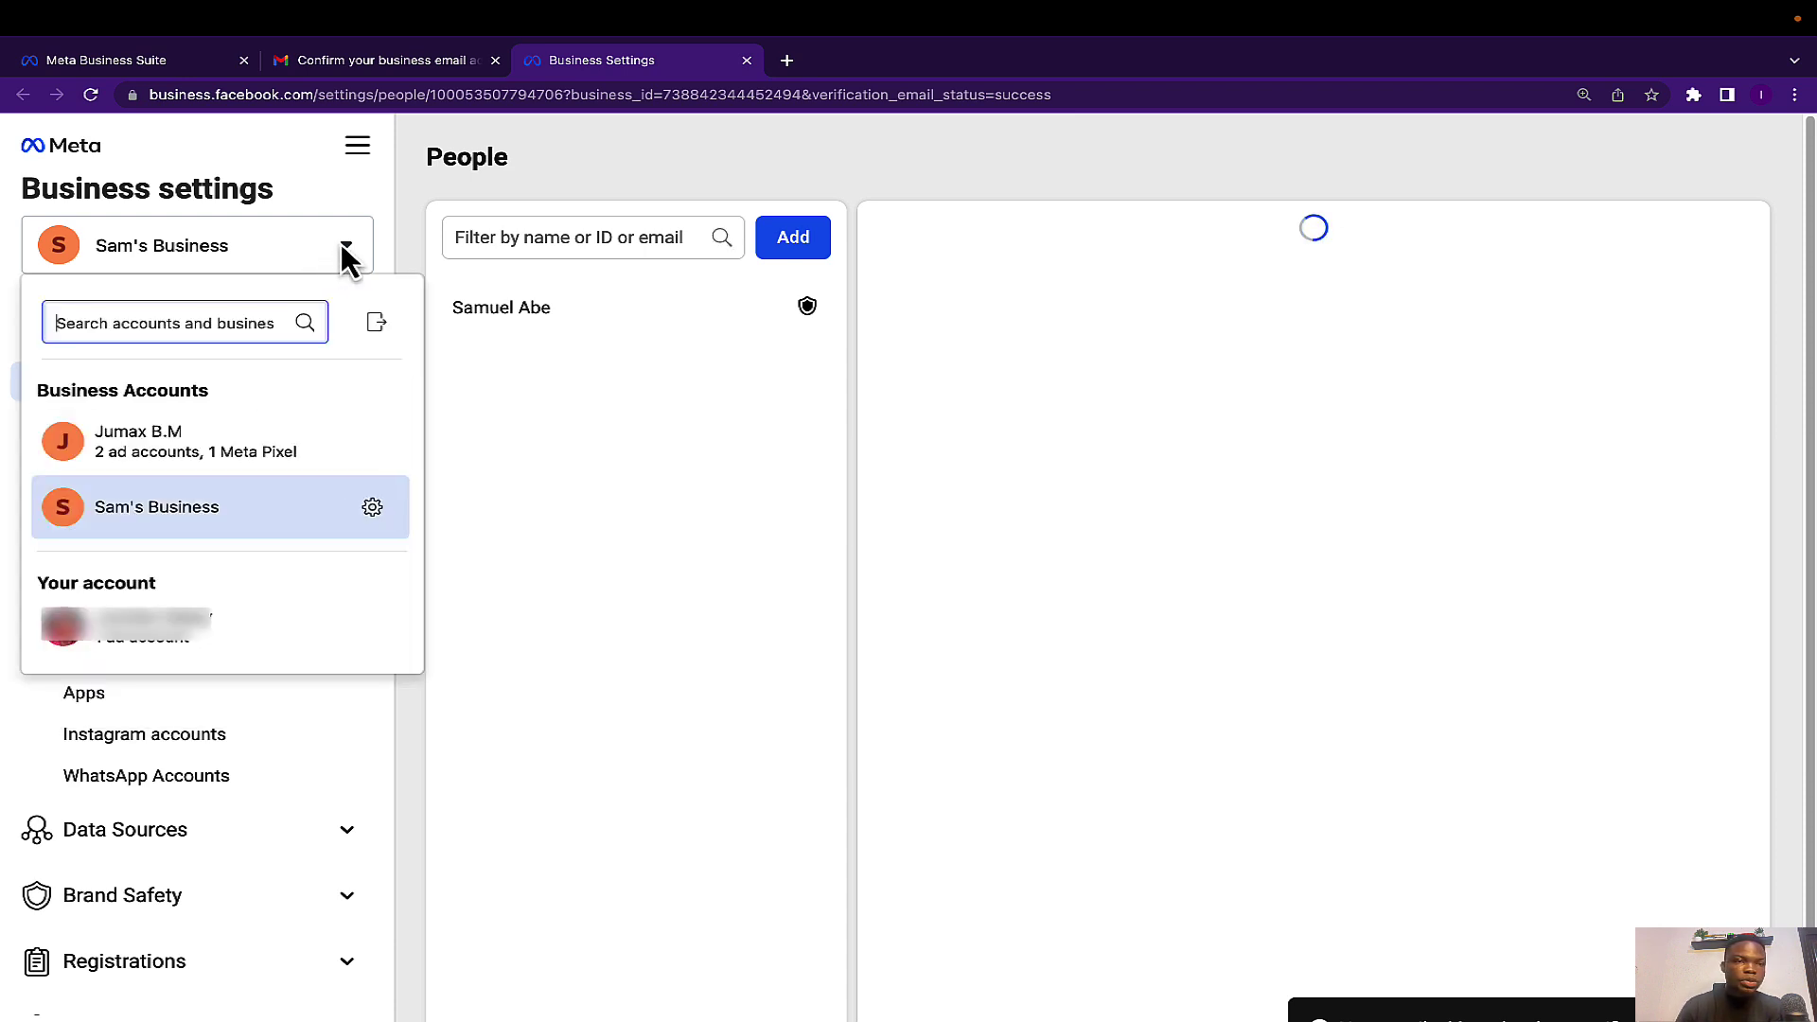
left_click(345, 248)
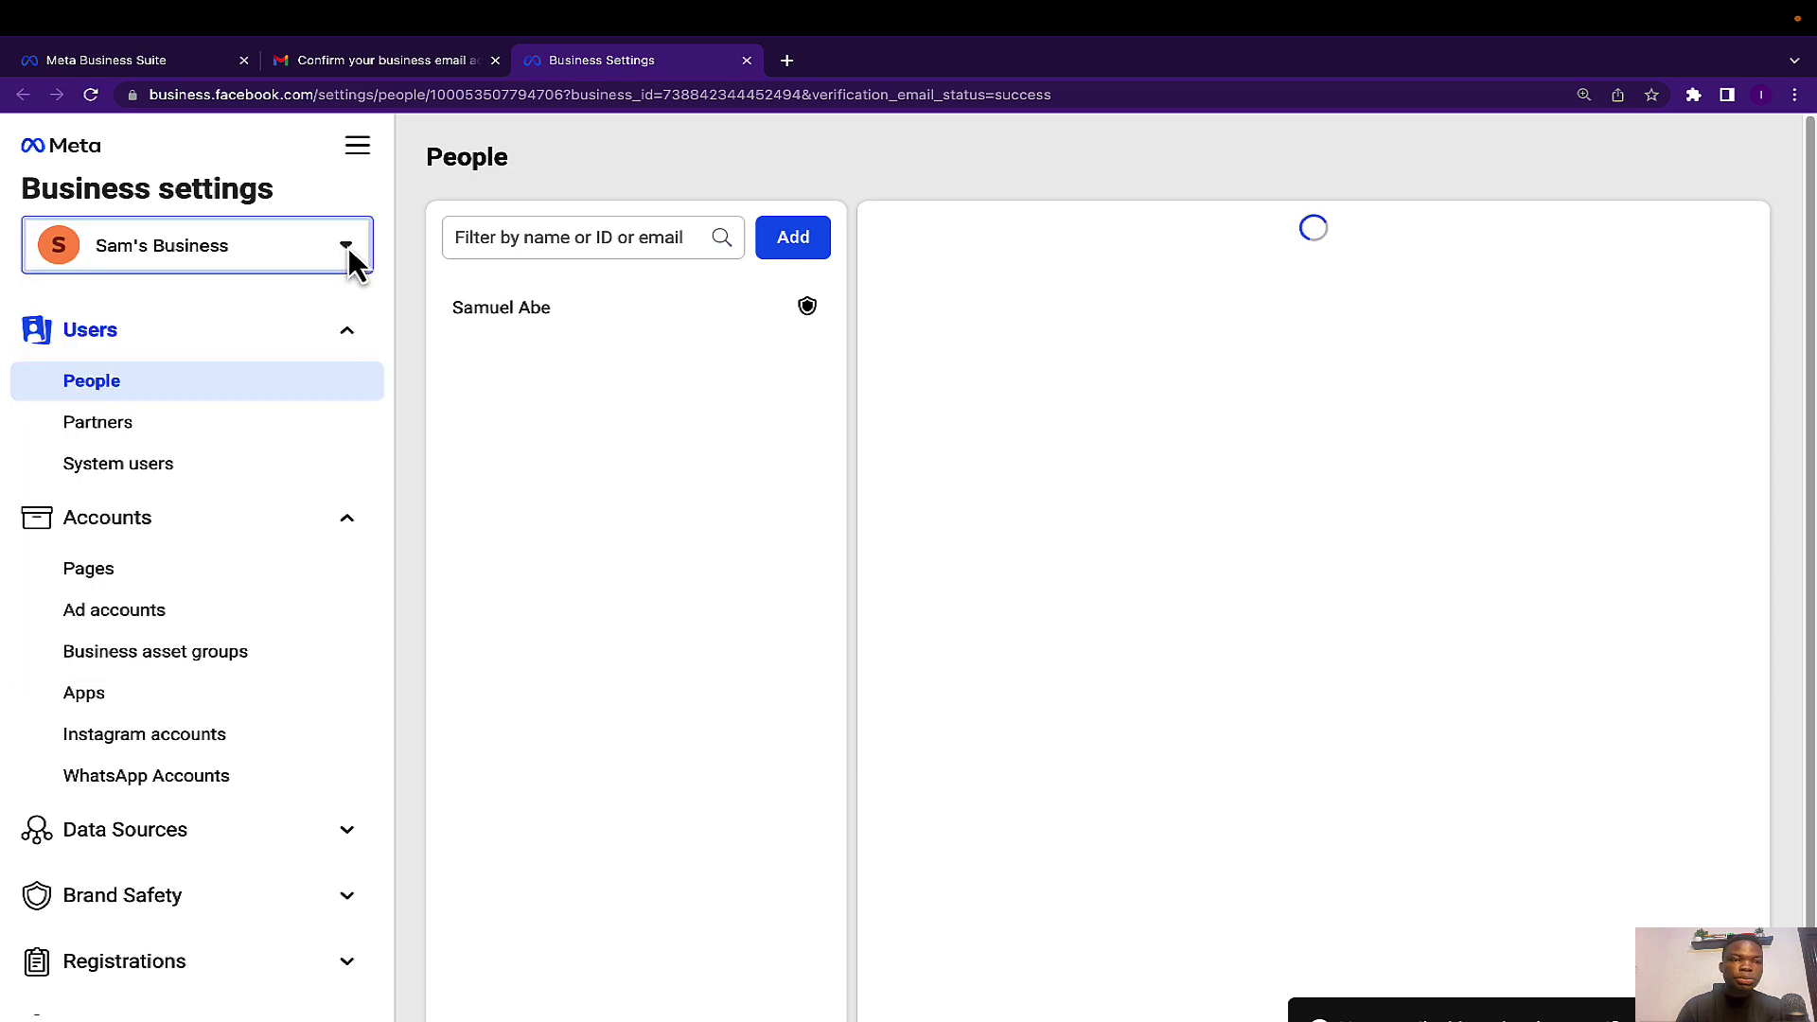
left_click(347, 247)
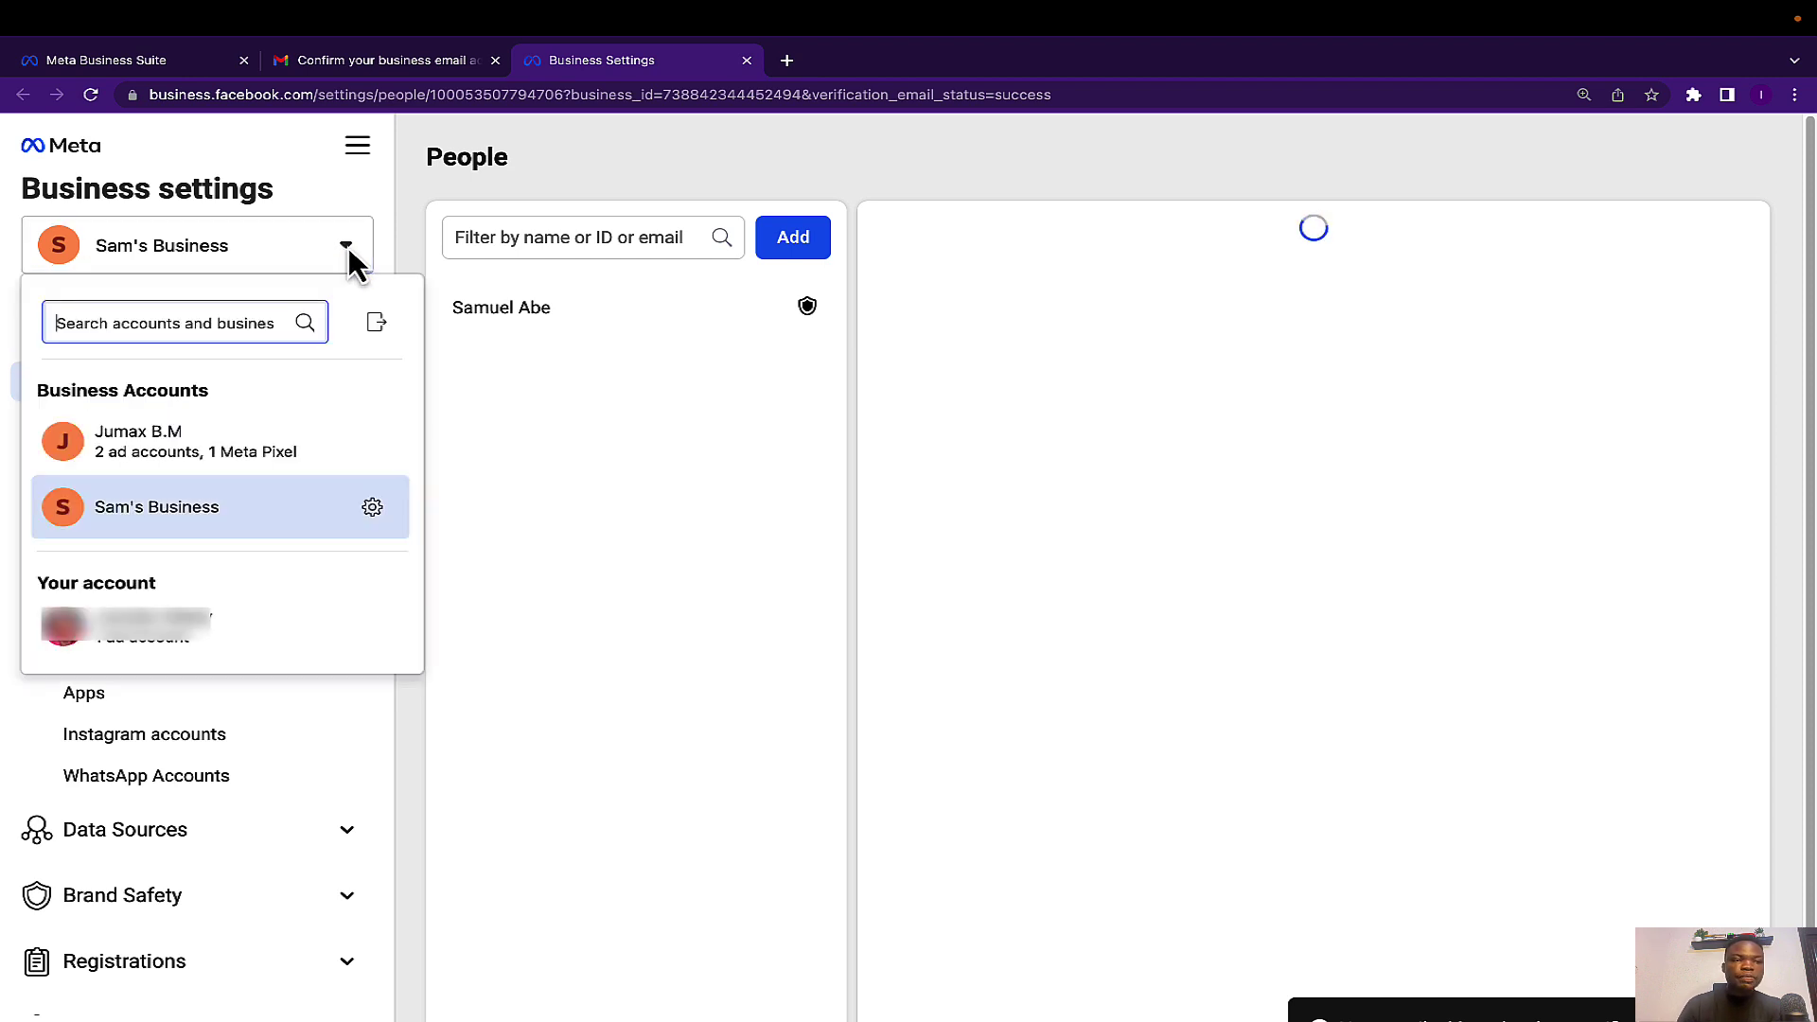
left_click(348, 247)
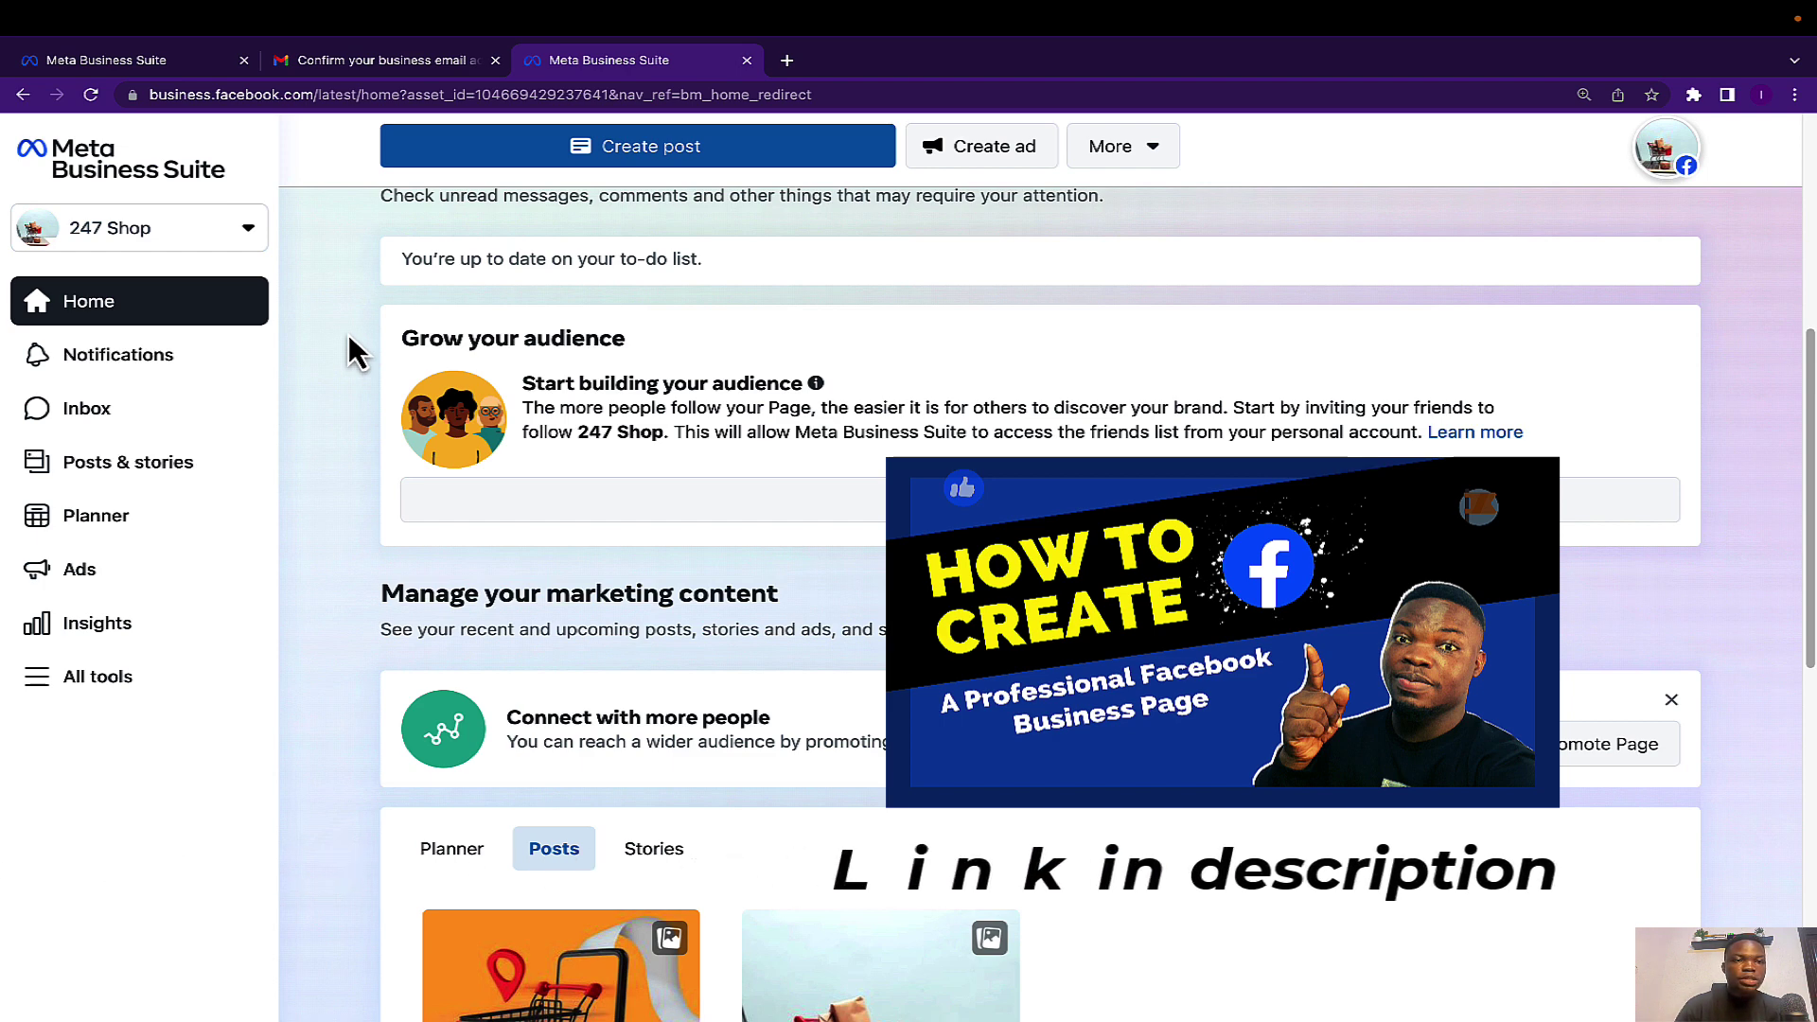
Check 247 Shop's empty notifications, dismissing the filter tip, then go to the Inbox.
scroll(312, 369, "up", 3)
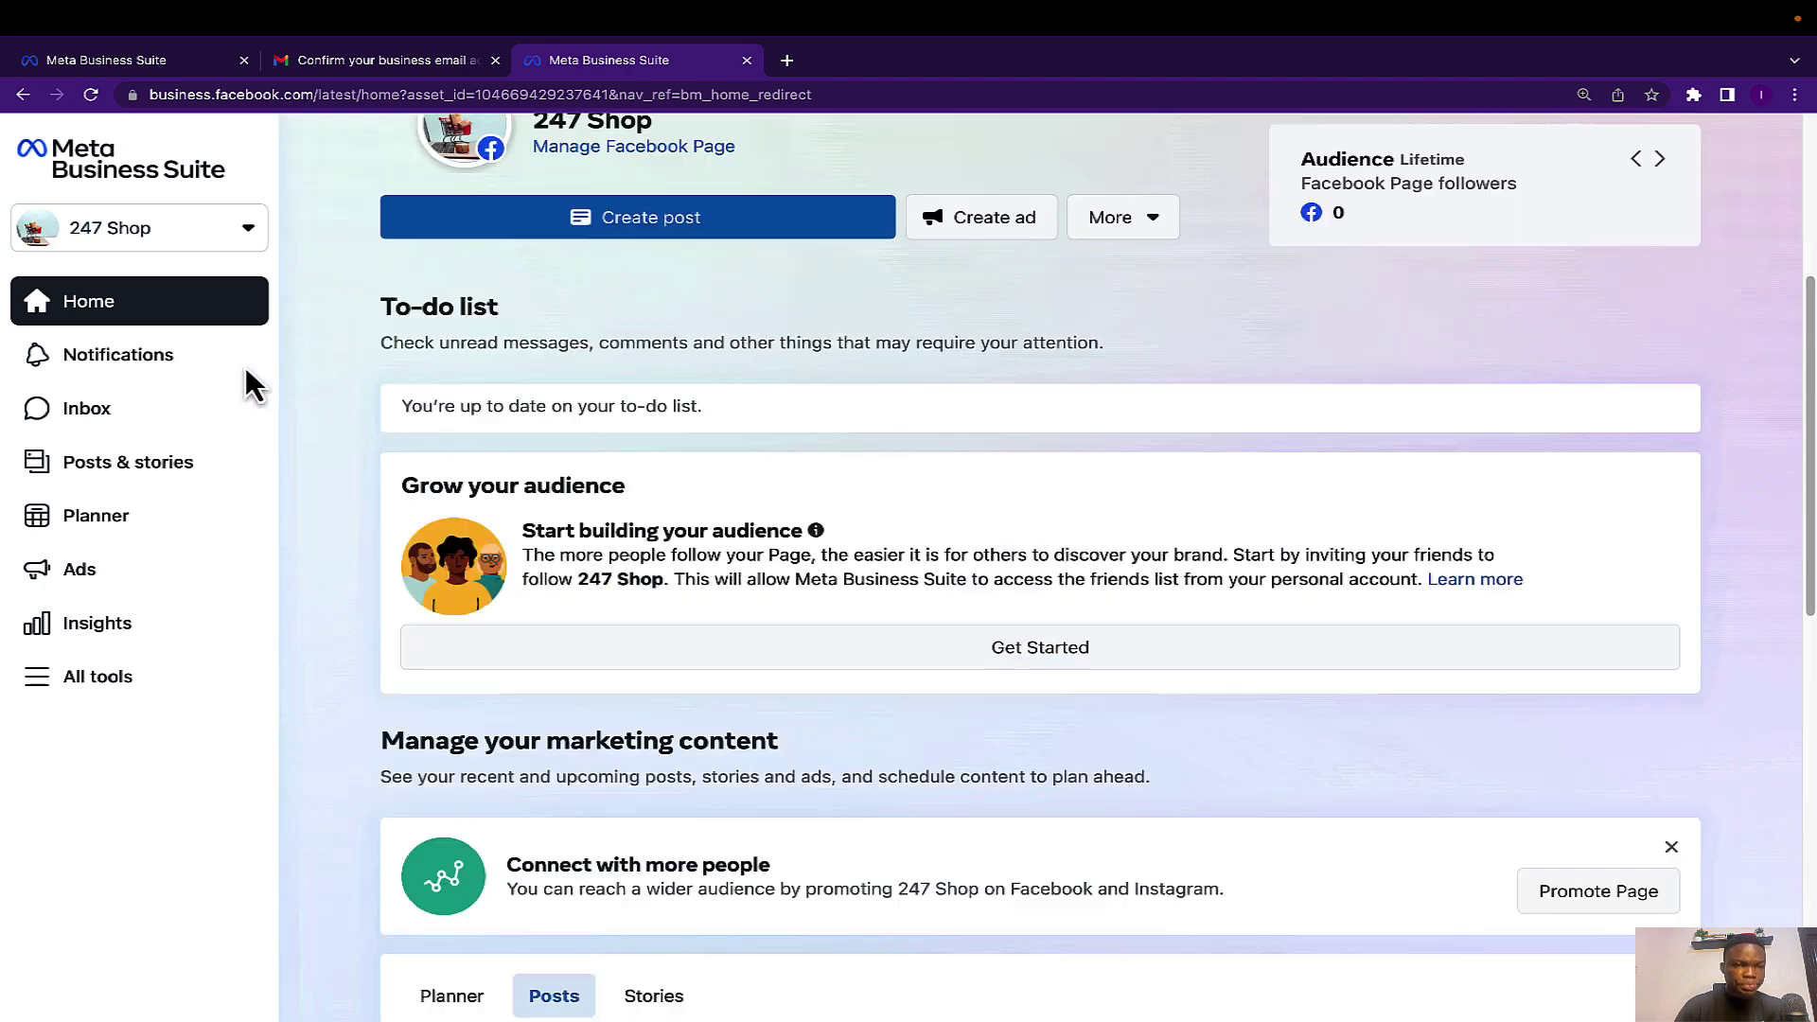
left_click(85, 364)
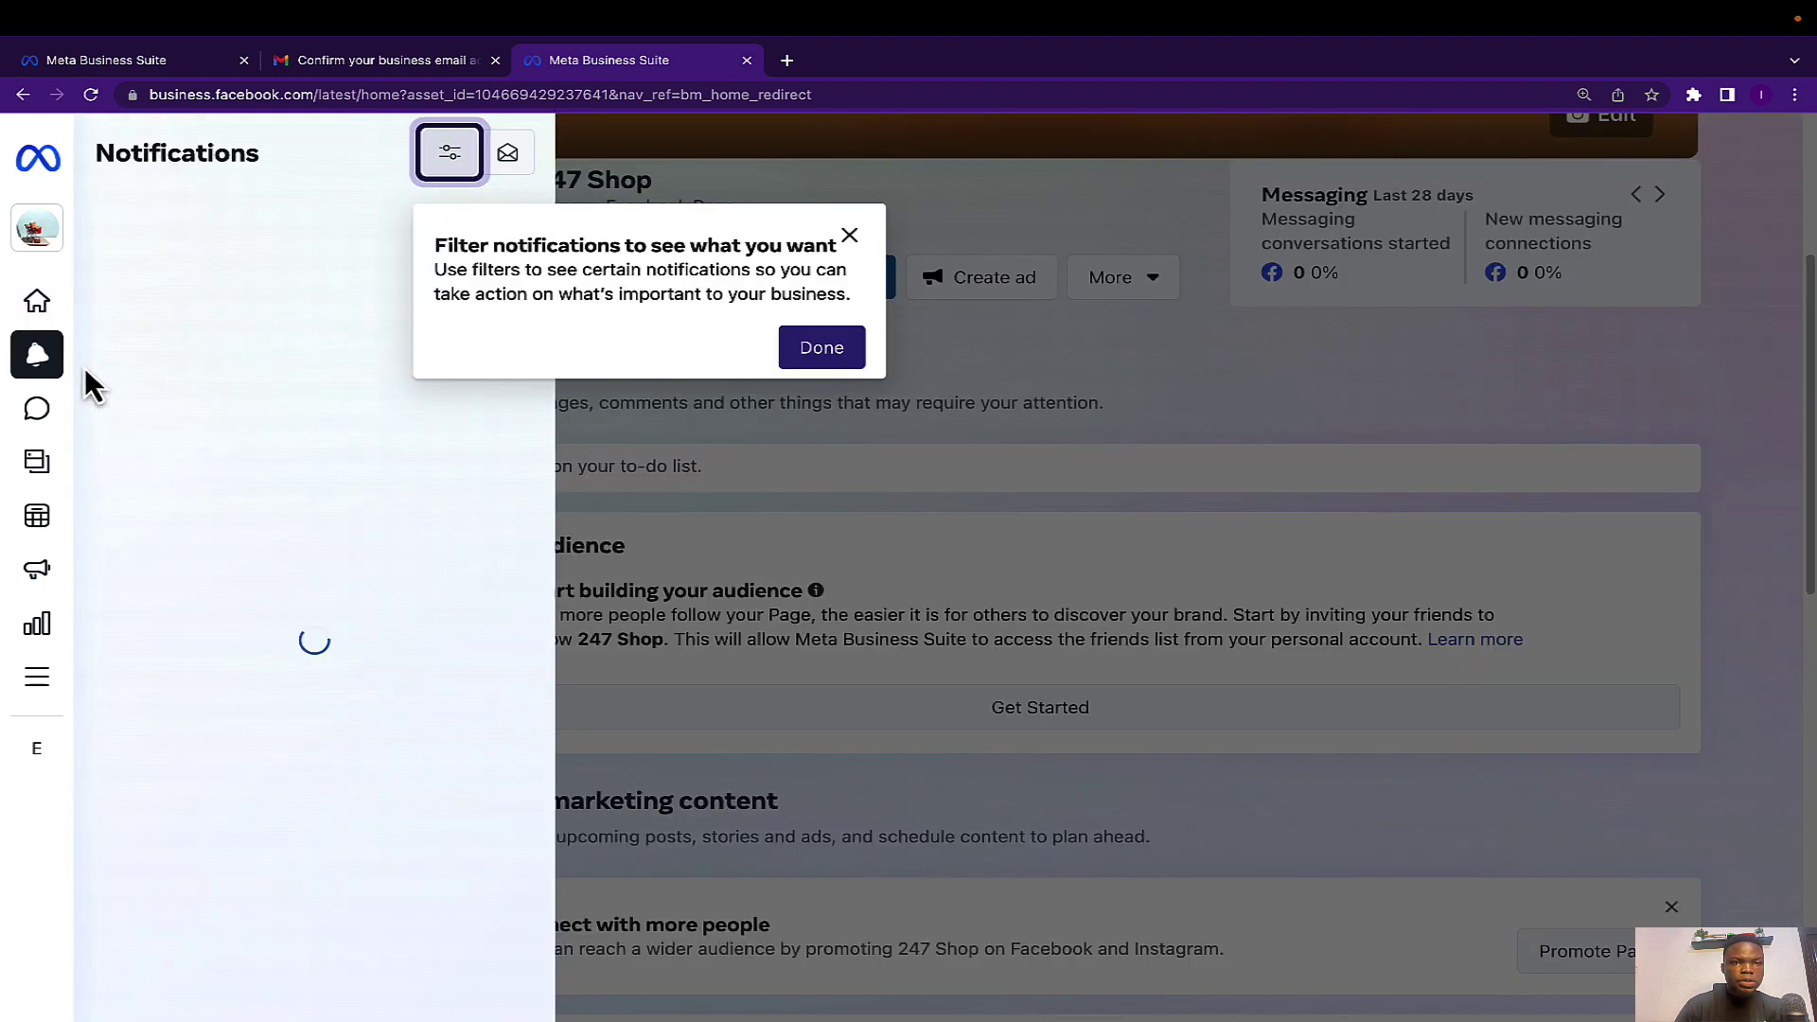
left_click(857, 244)
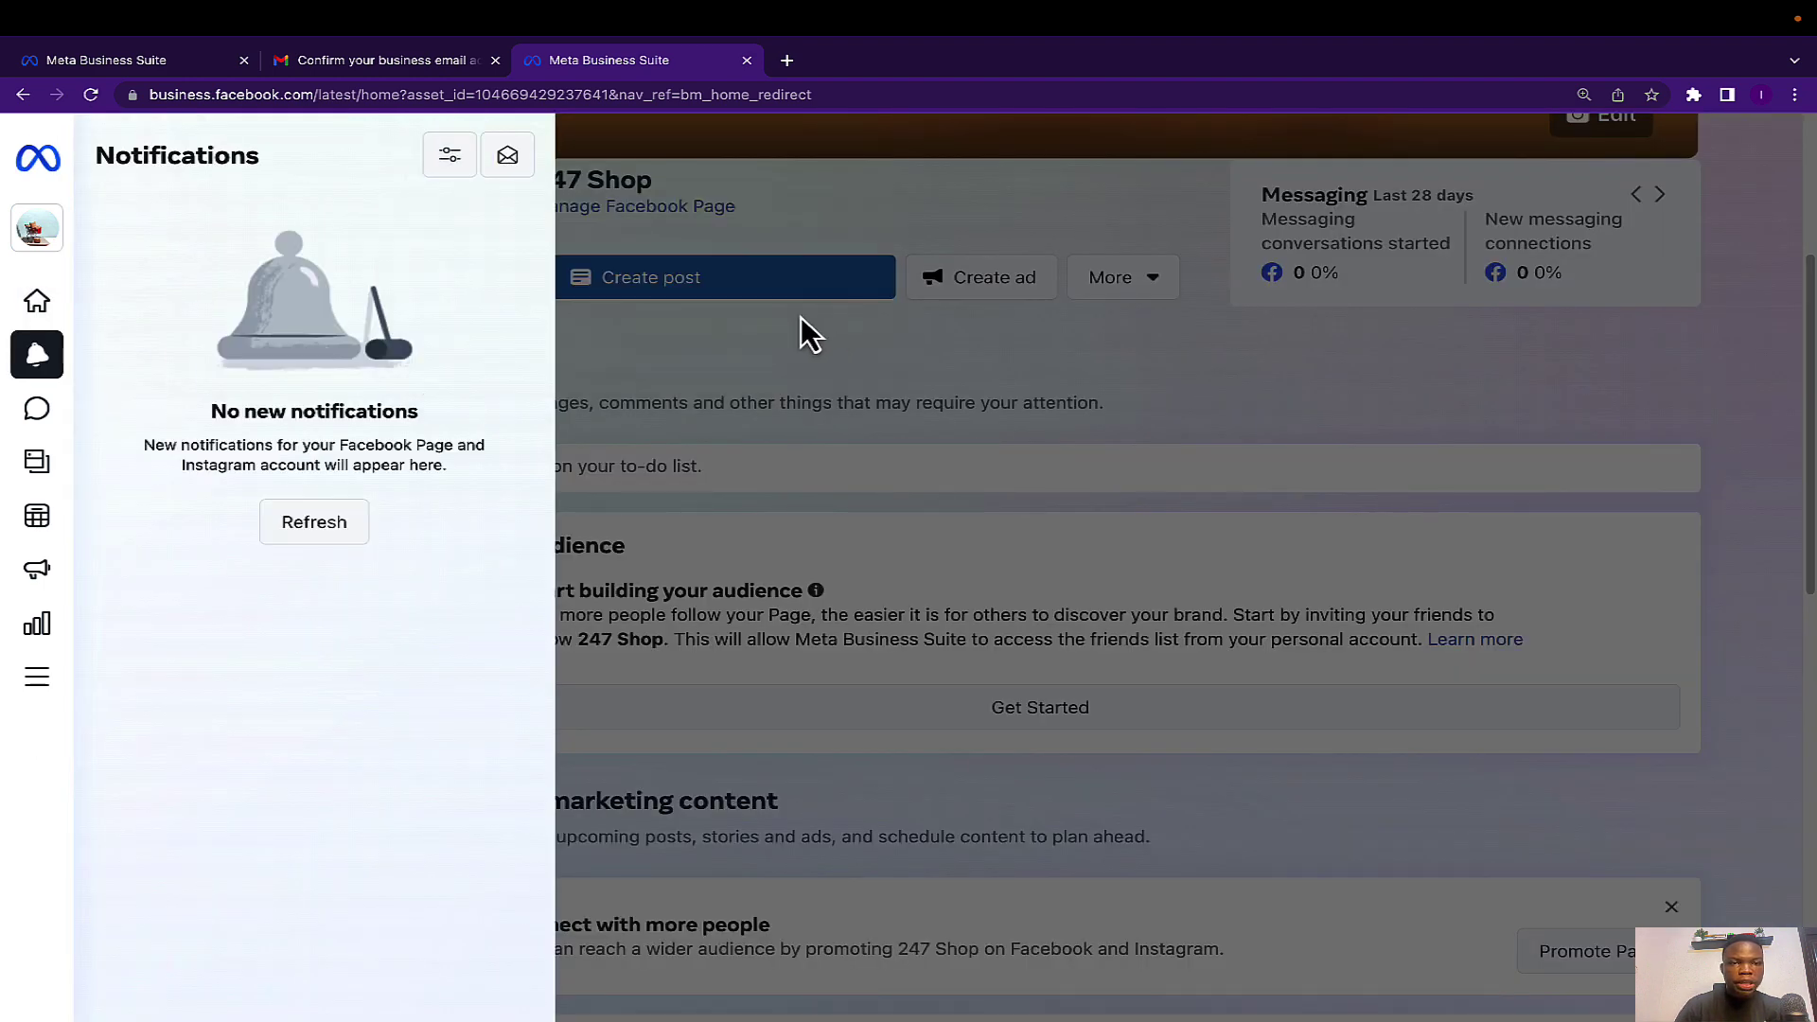
left_click(662, 142)
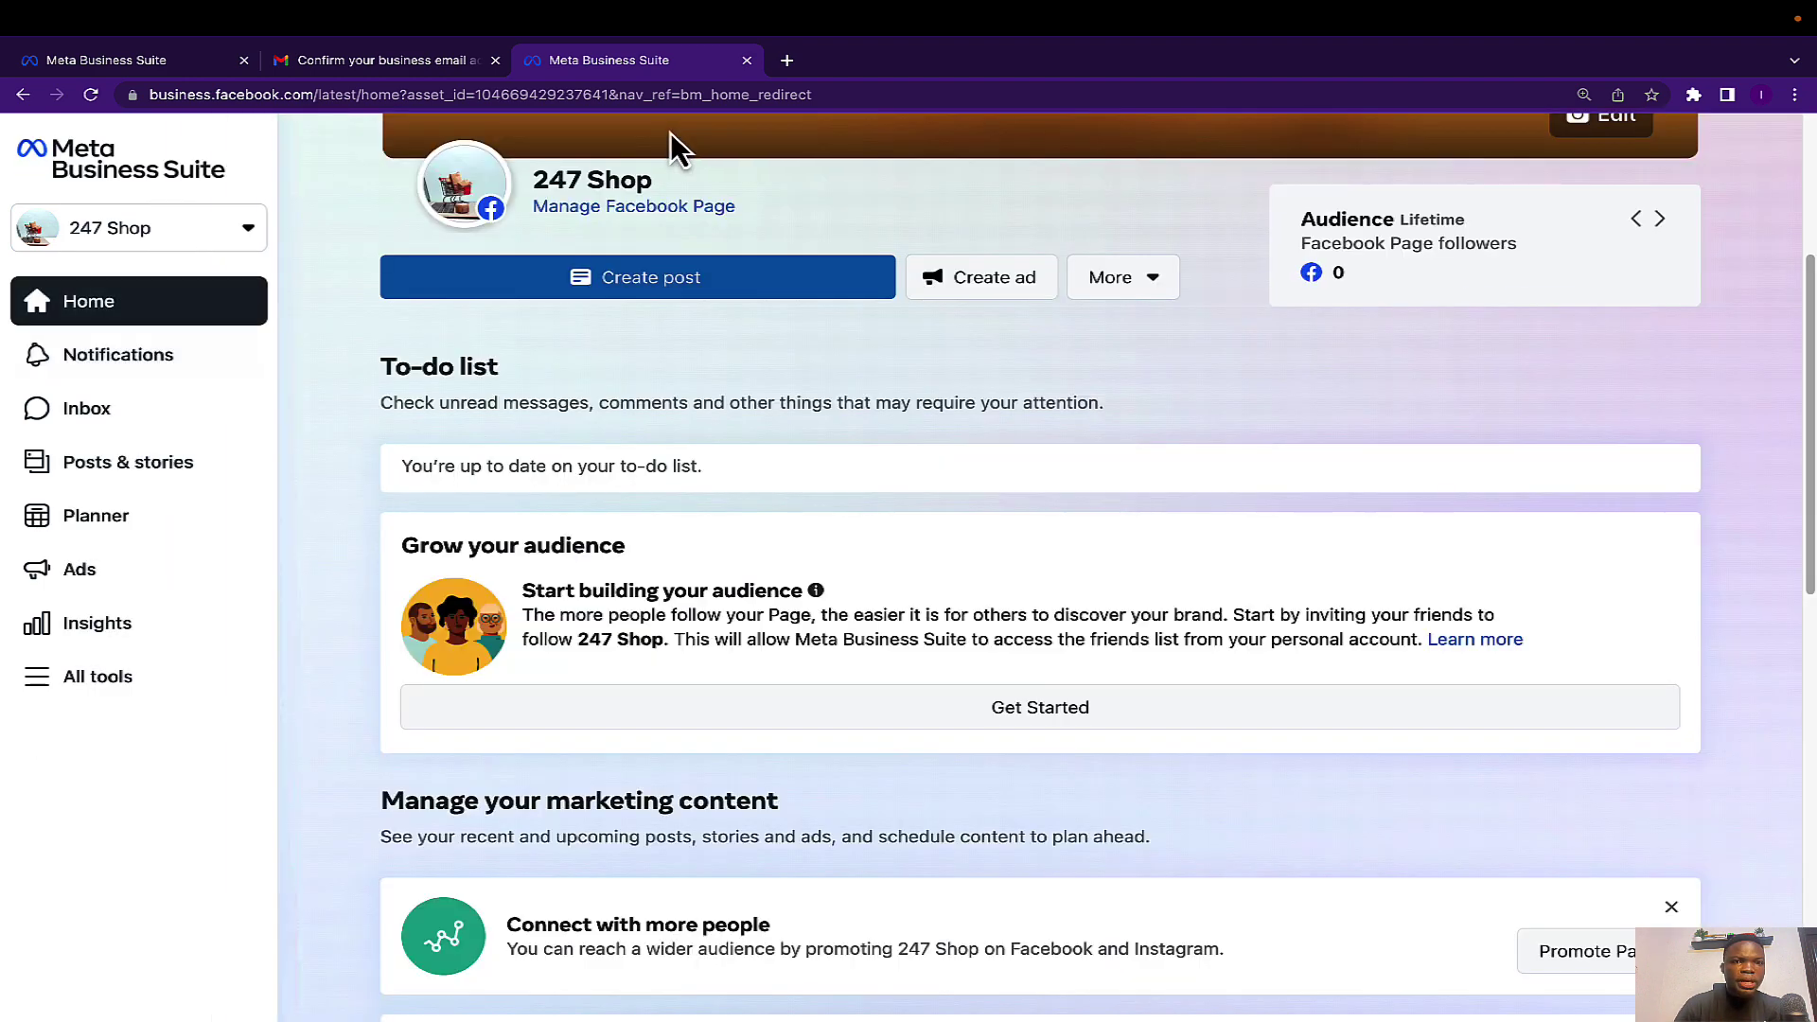
left_click(123, 379)
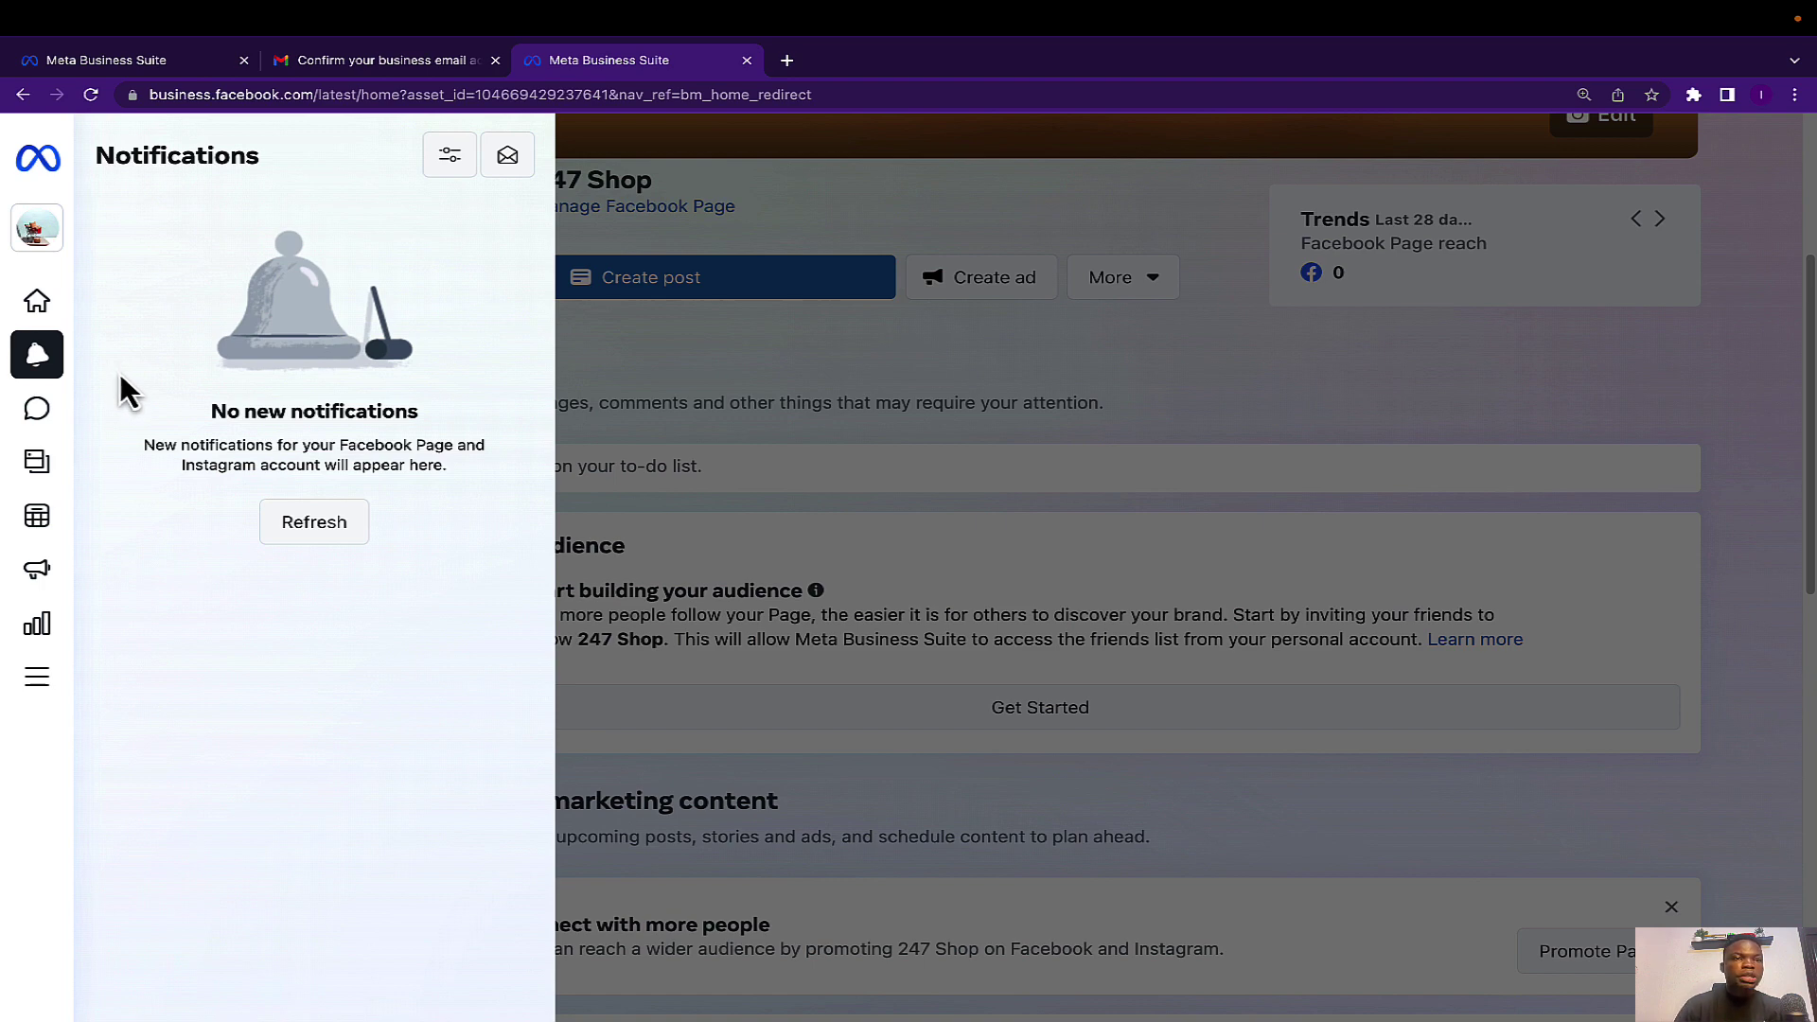
left_click(125, 402)
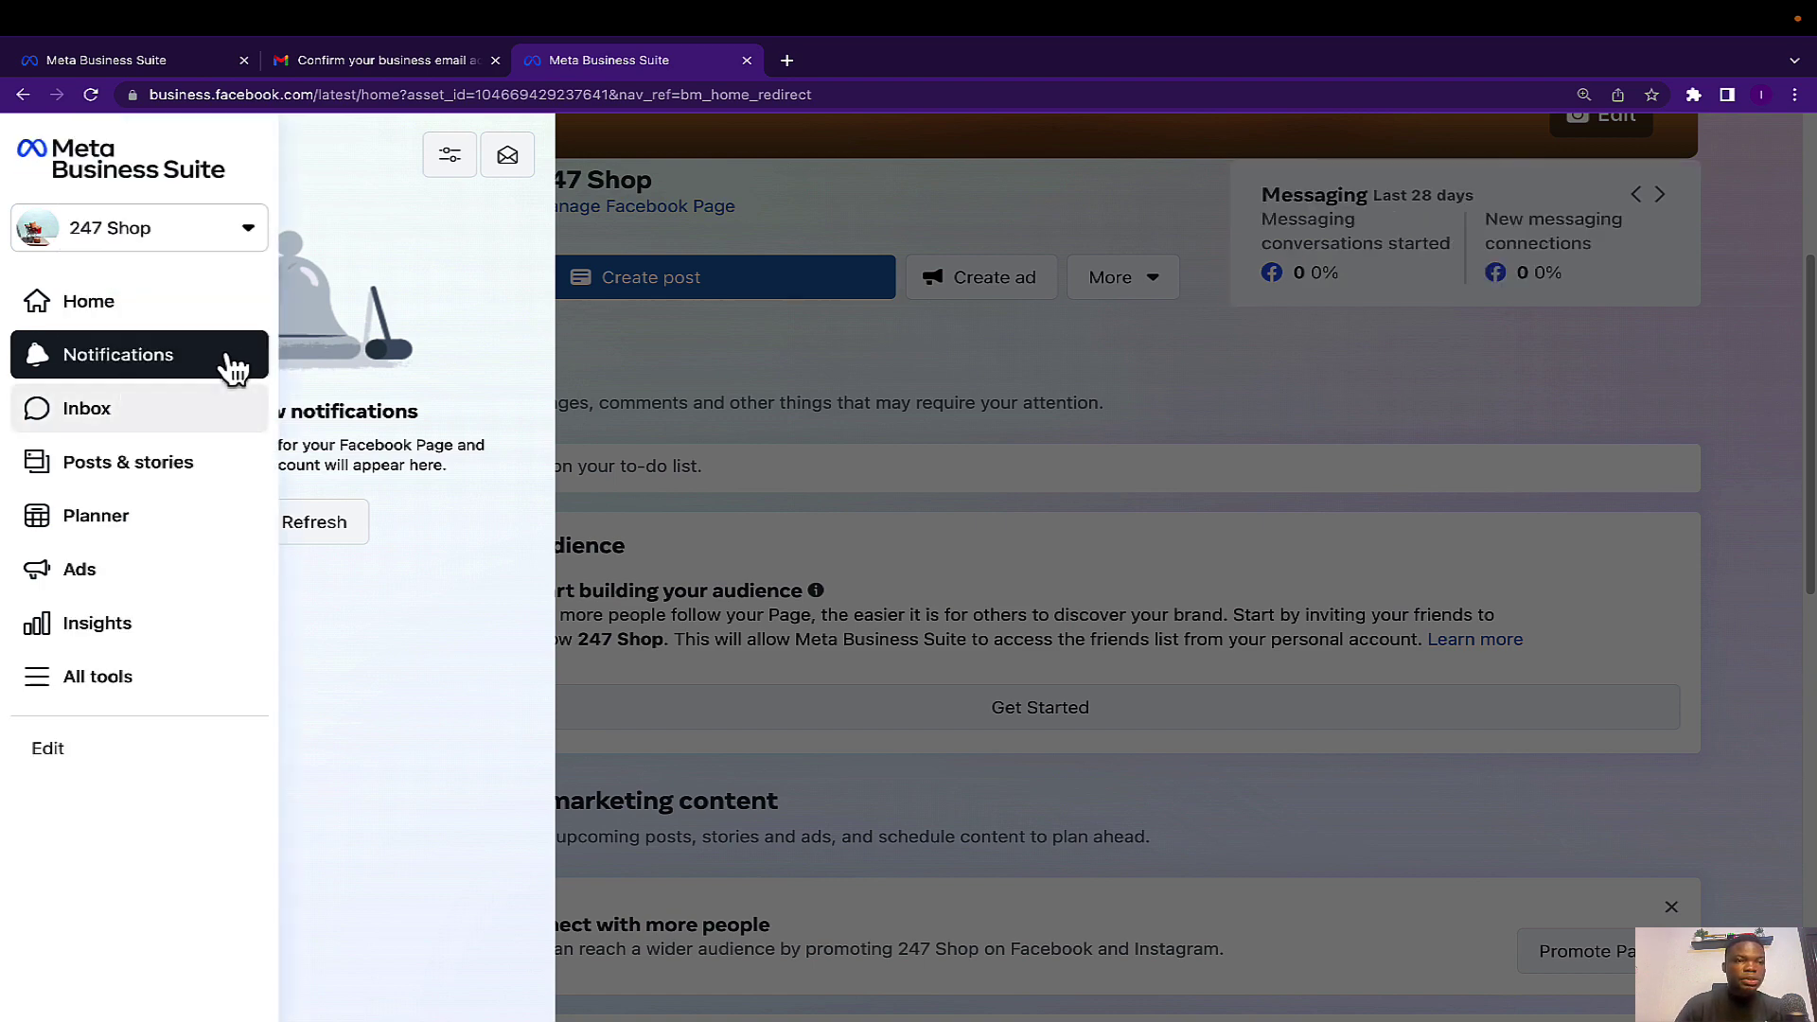
mouse_move(26, 446)
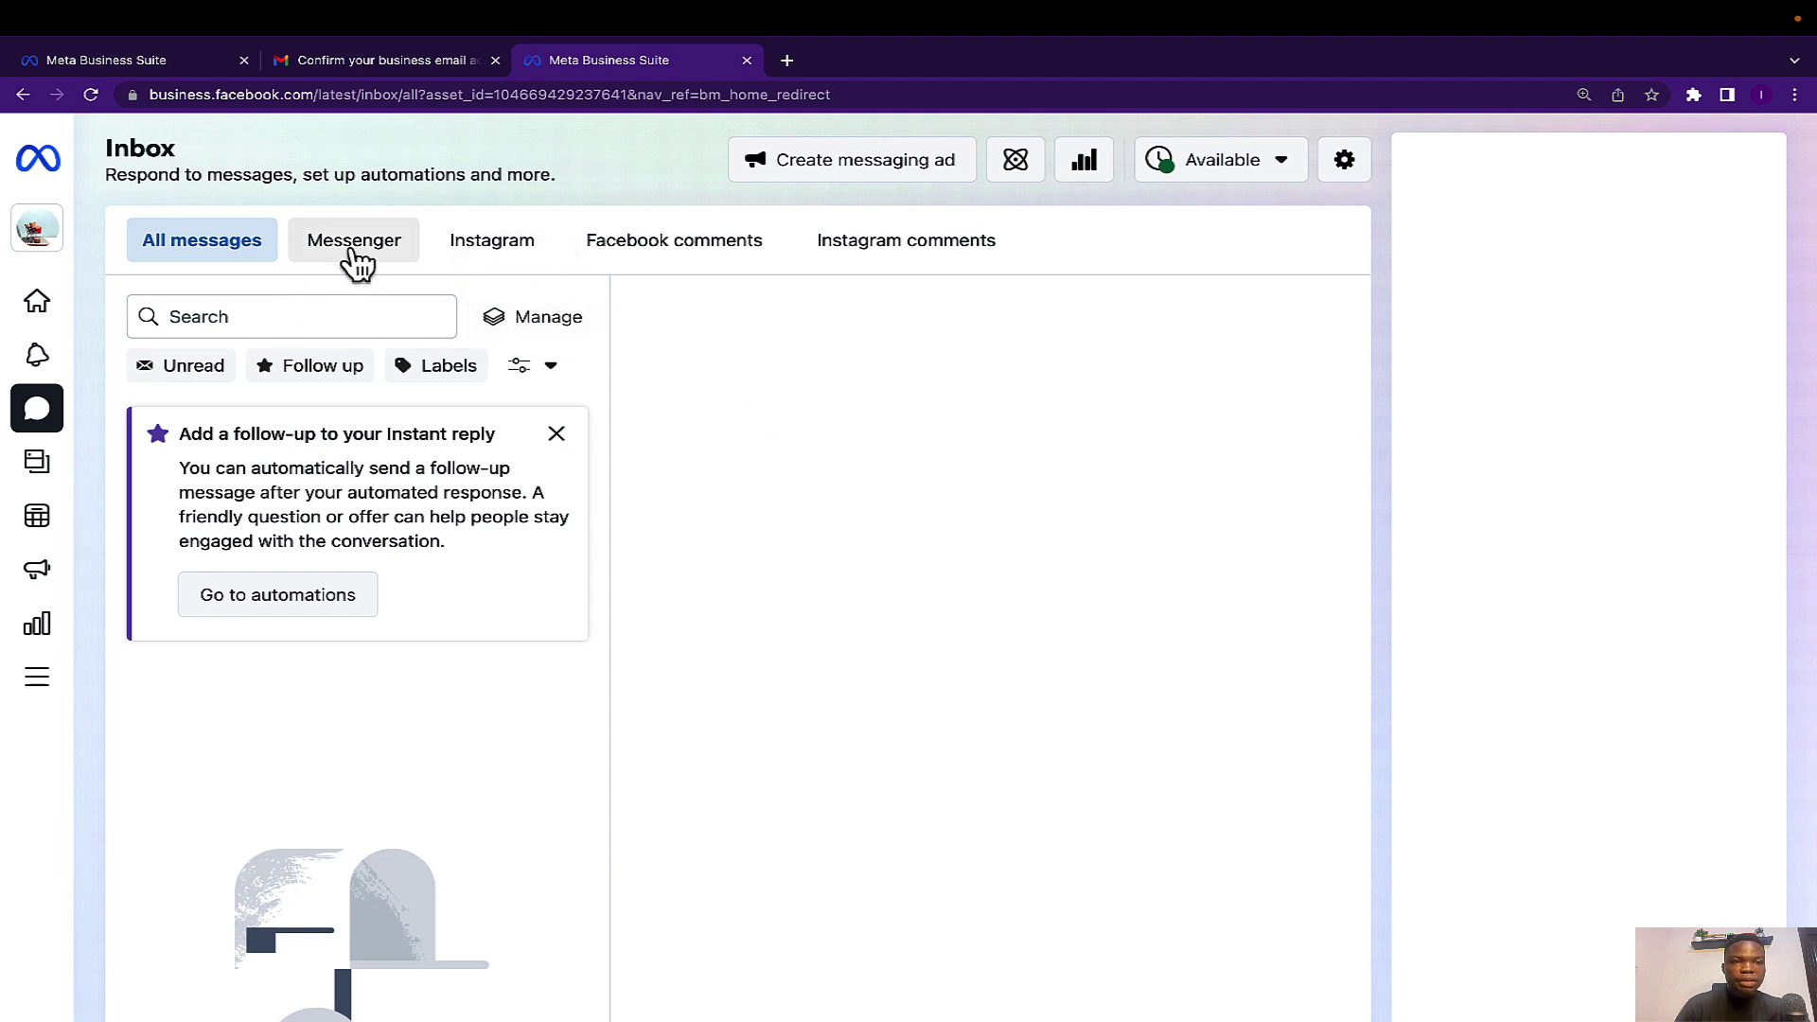
Browse the Inbox's Instagram, Facebook comments and Messenger views, ending on Instagram direct messages.
left_click(490, 254)
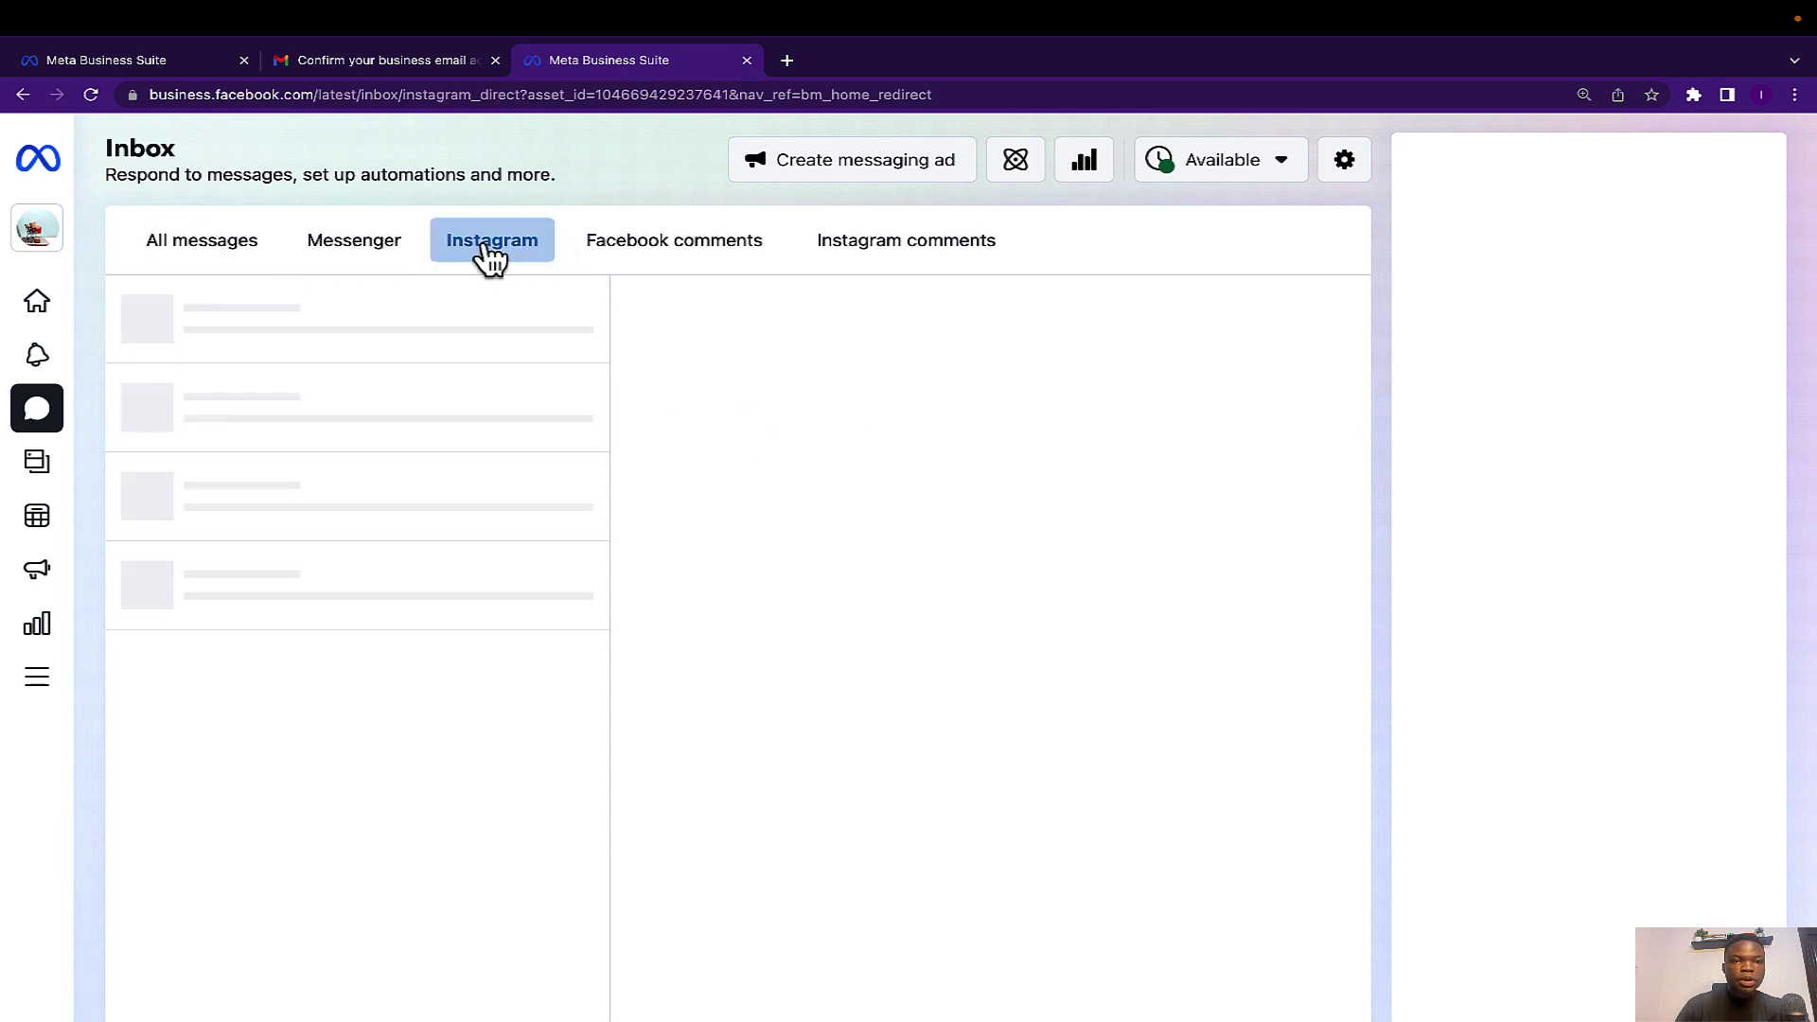
left_click(669, 253)
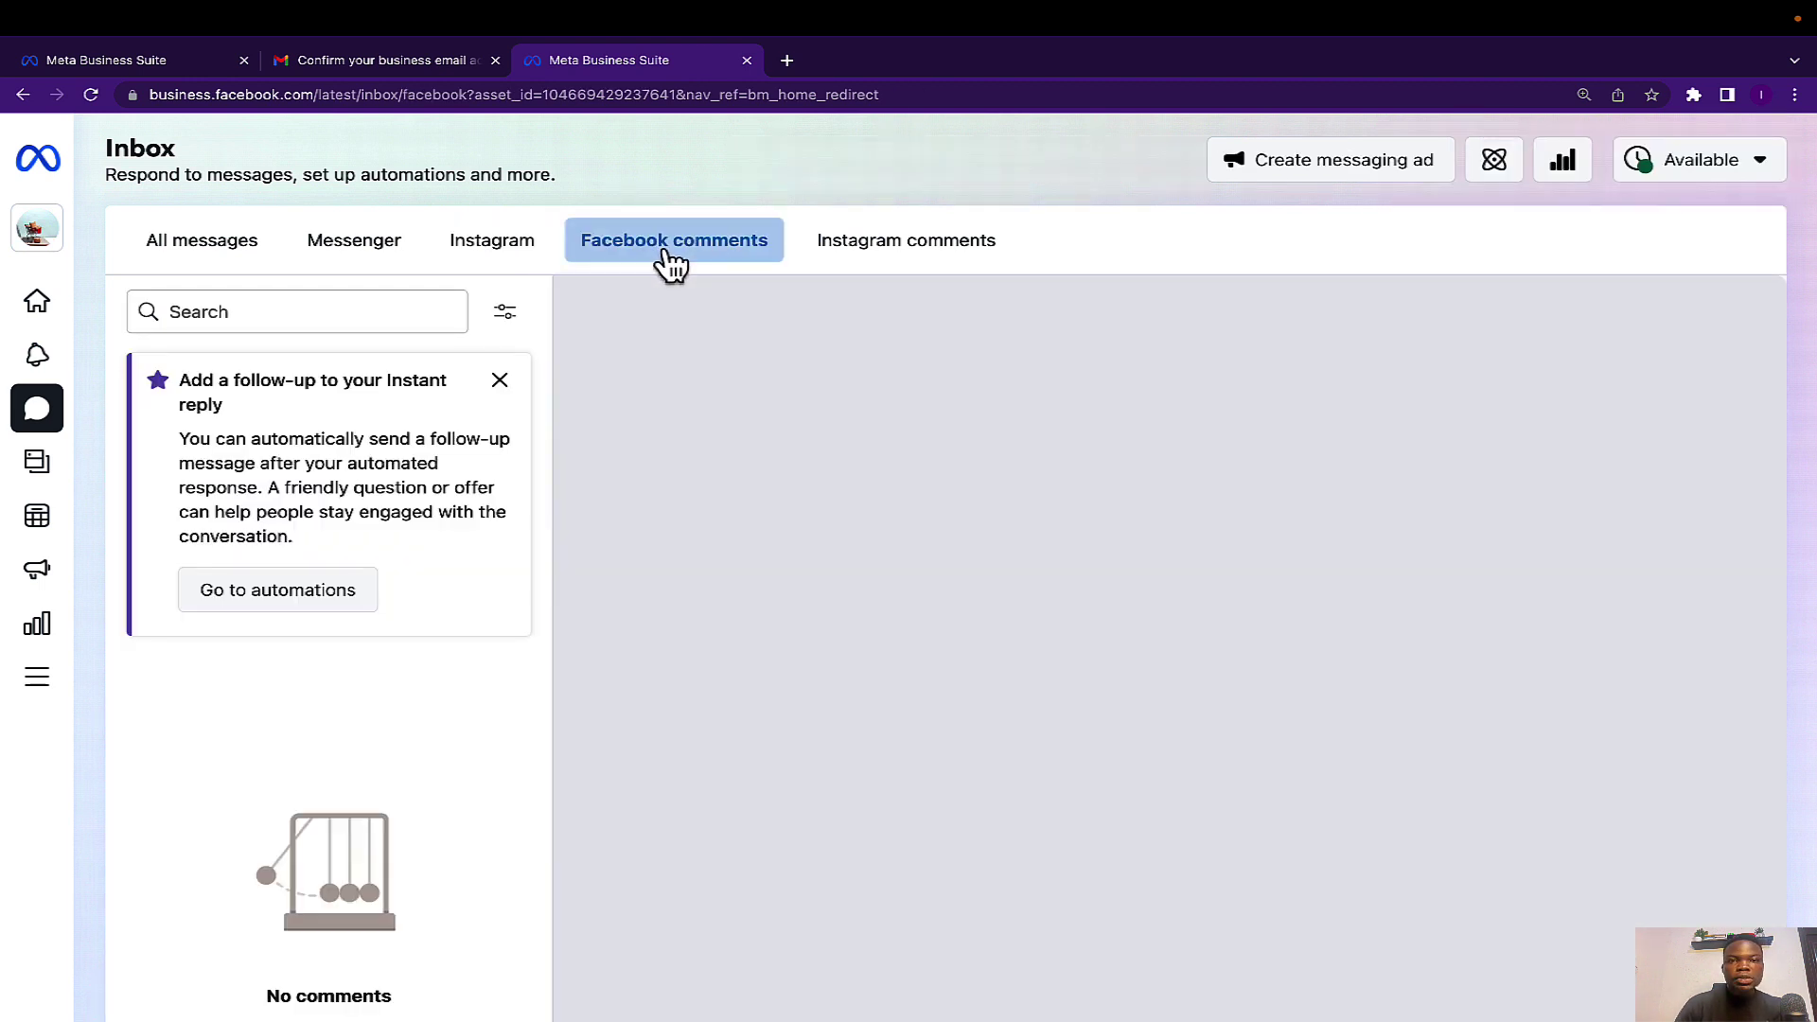
left_click(933, 252)
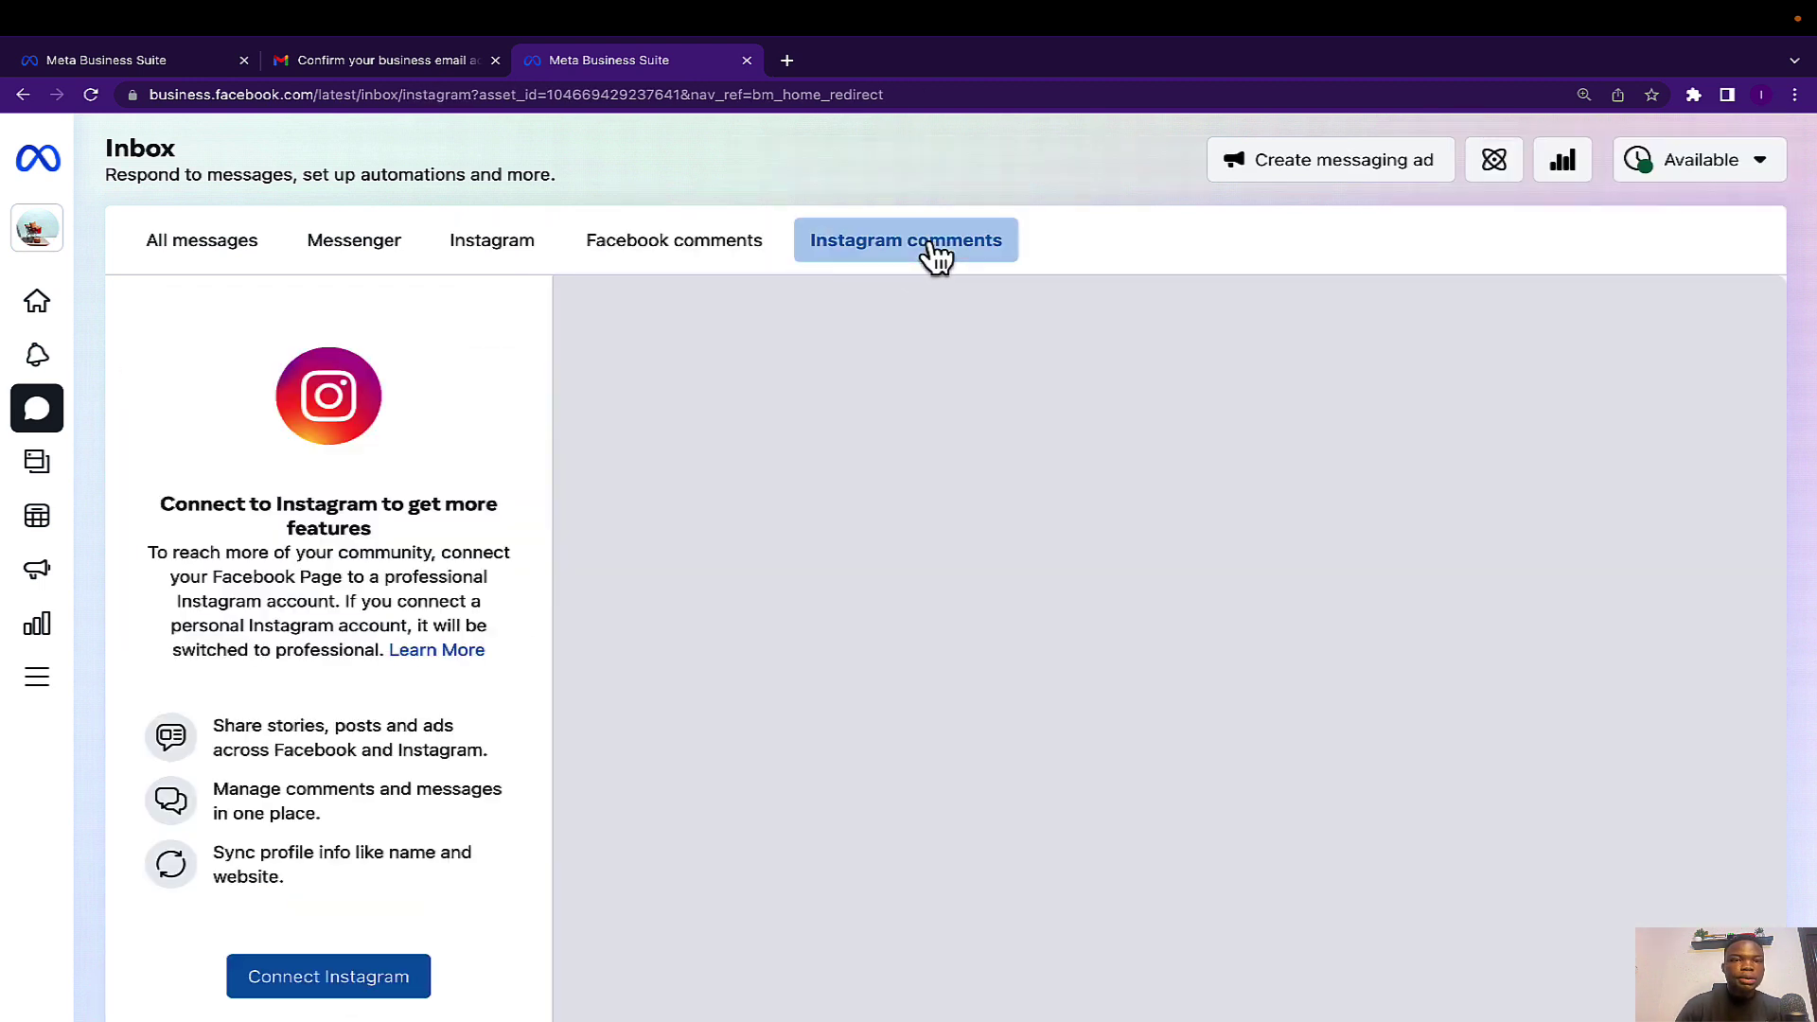
left_click(623, 263)
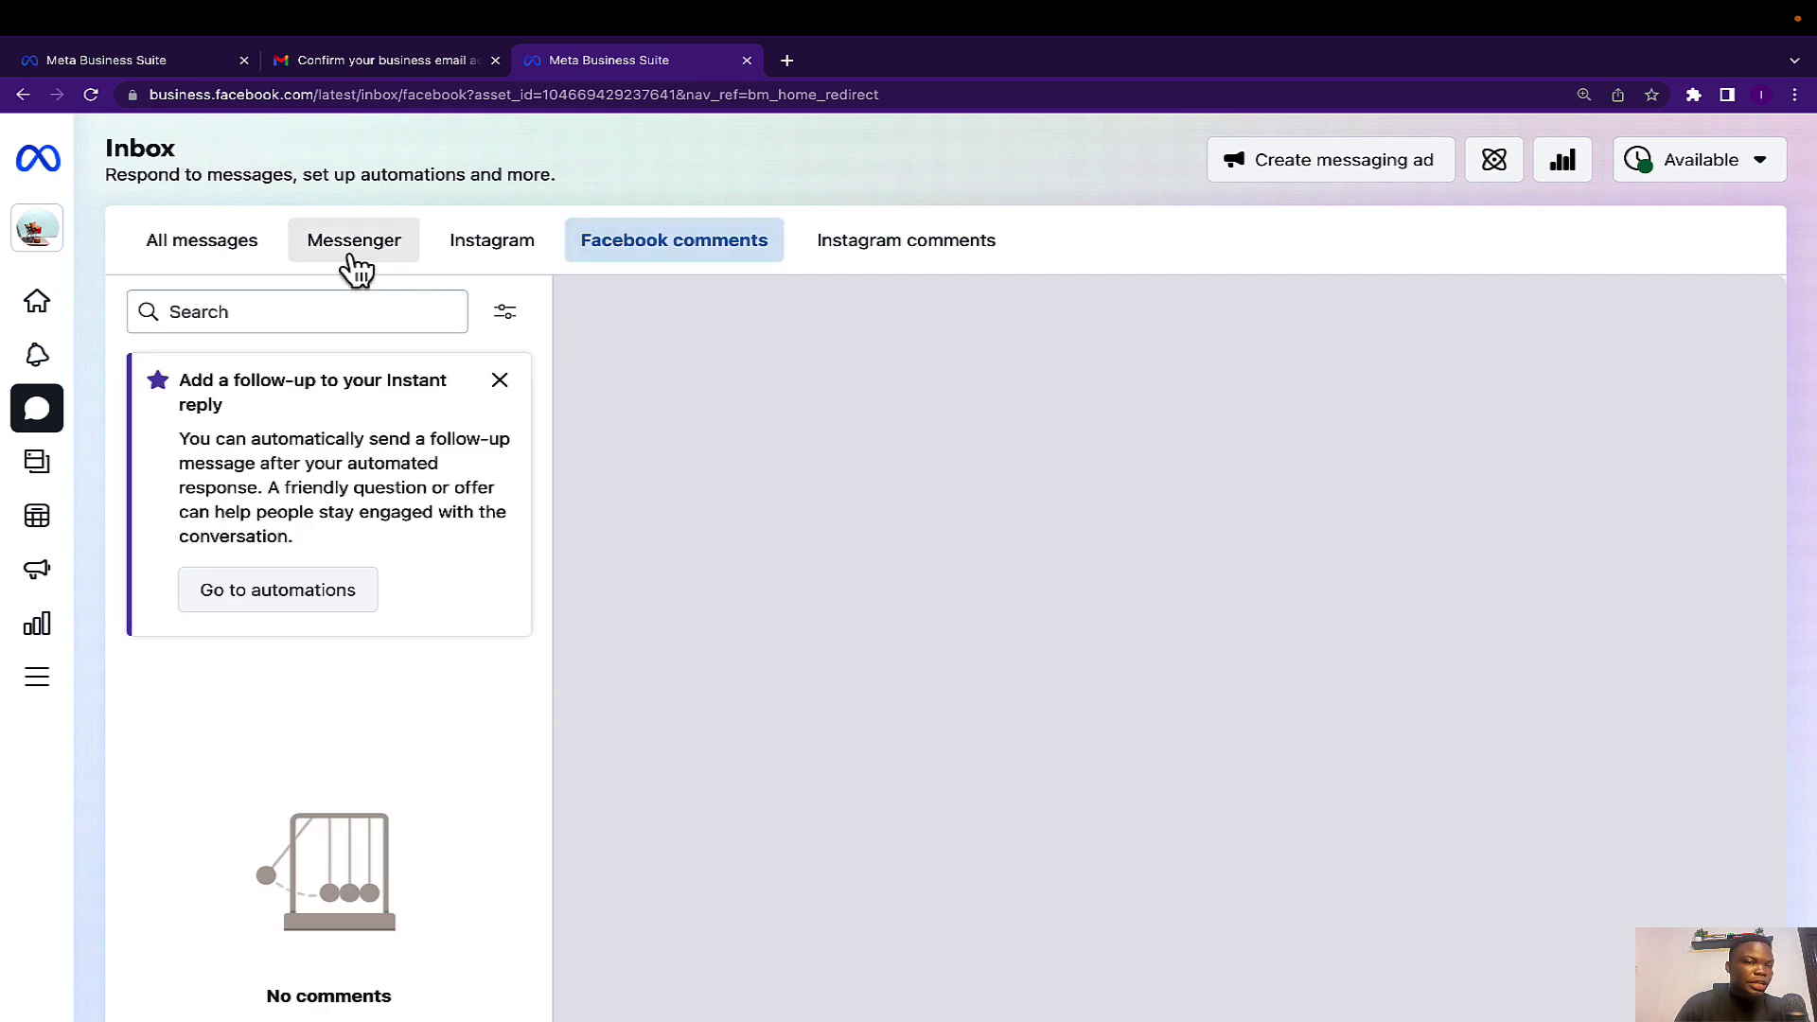
left_click(356, 268)
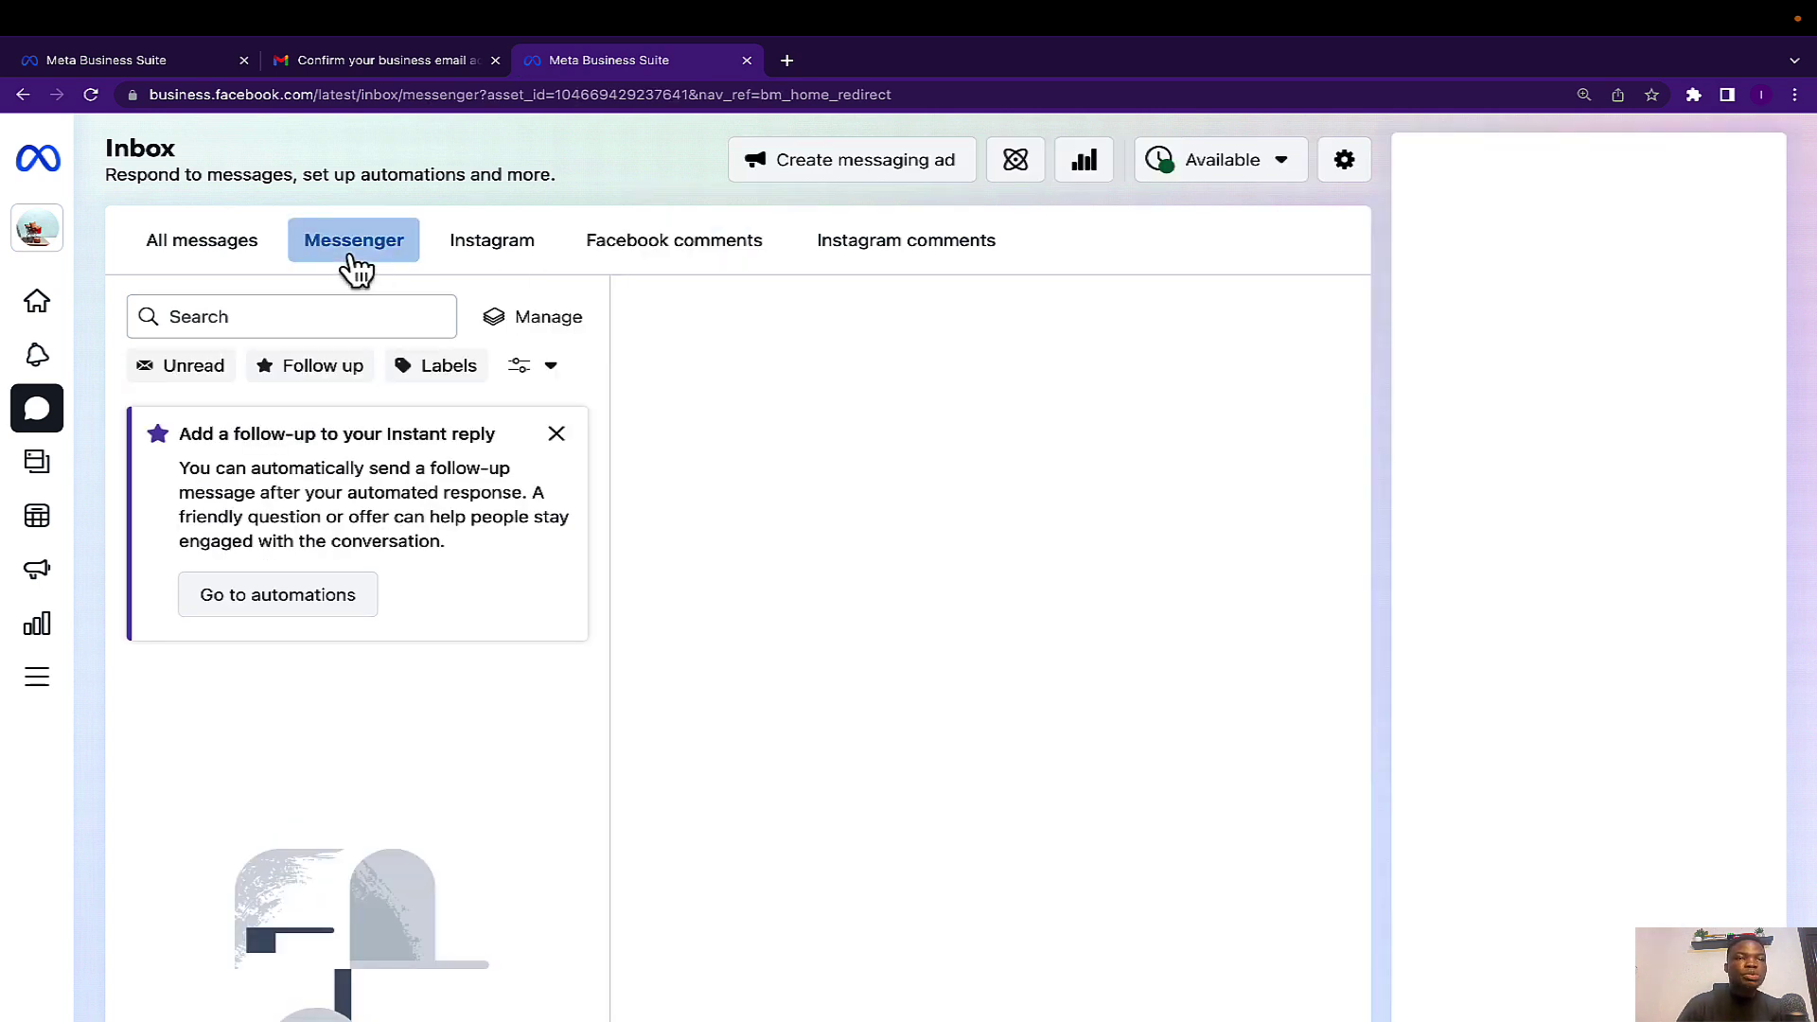
left_click(496, 268)
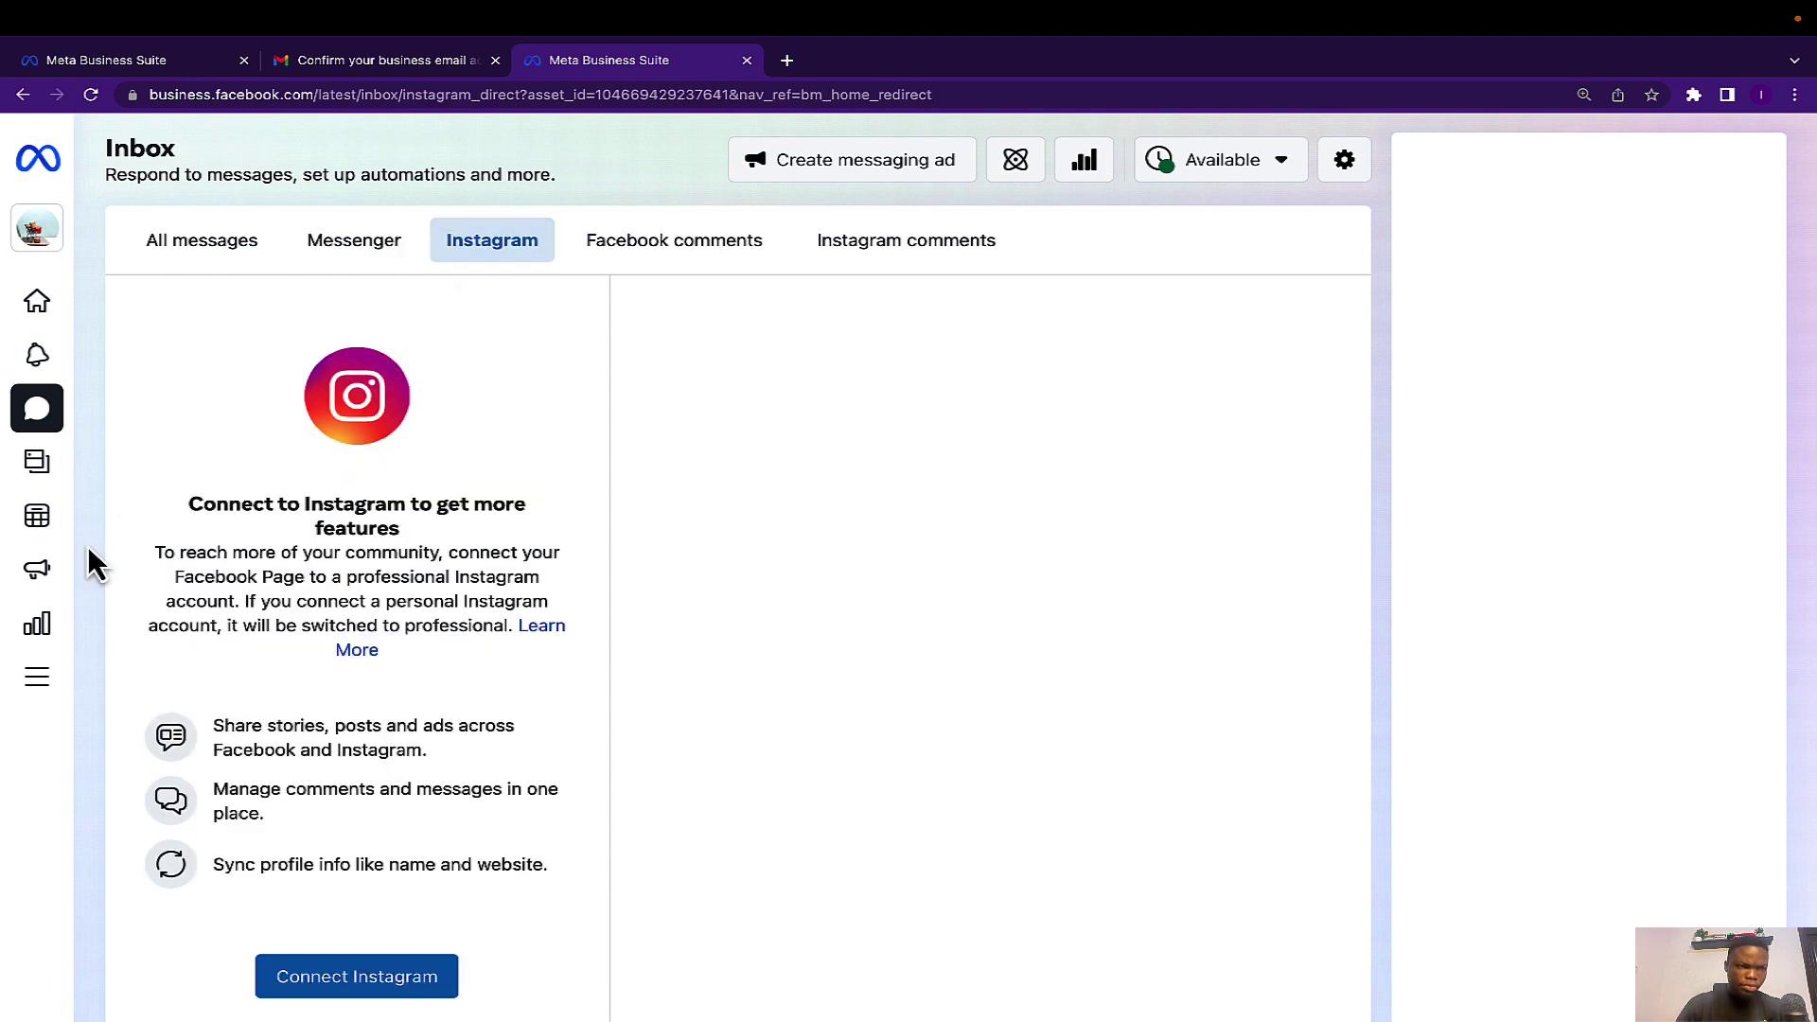
View Posts & stories and the Planner, then open 247 Shop's Insights last-week review.
mouse_move(62, 554)
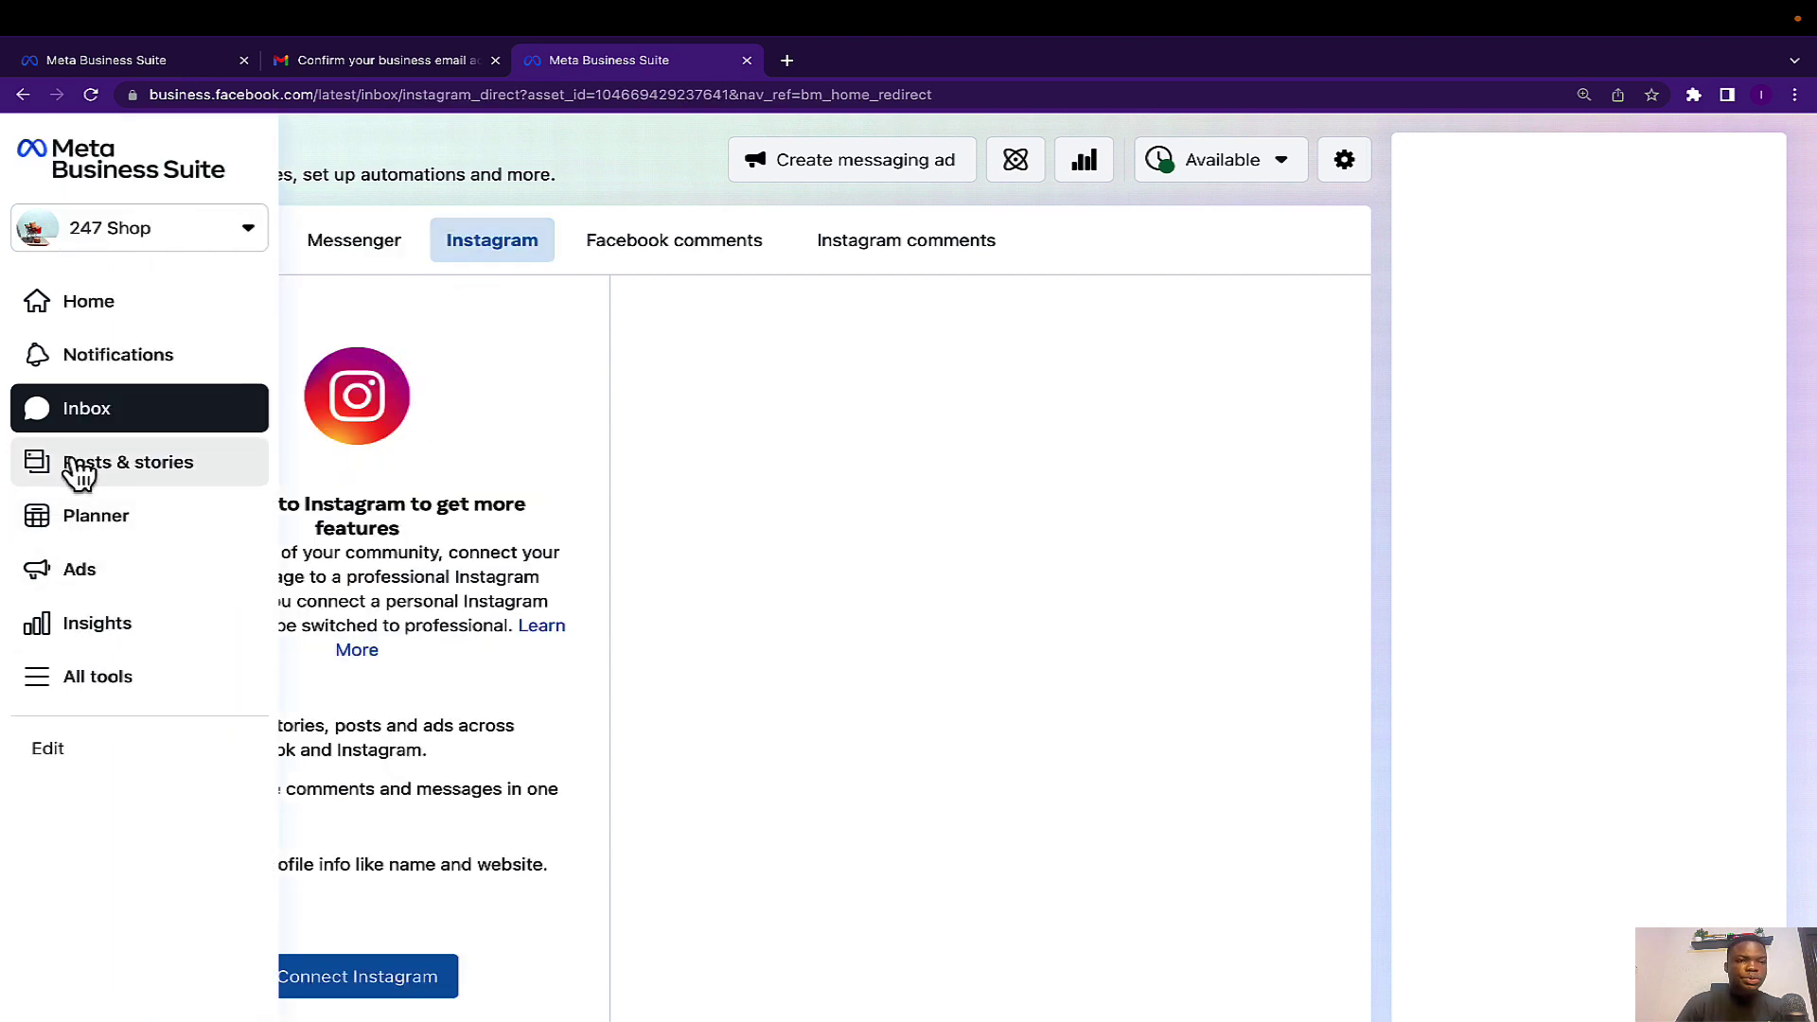
left_click(147, 471)
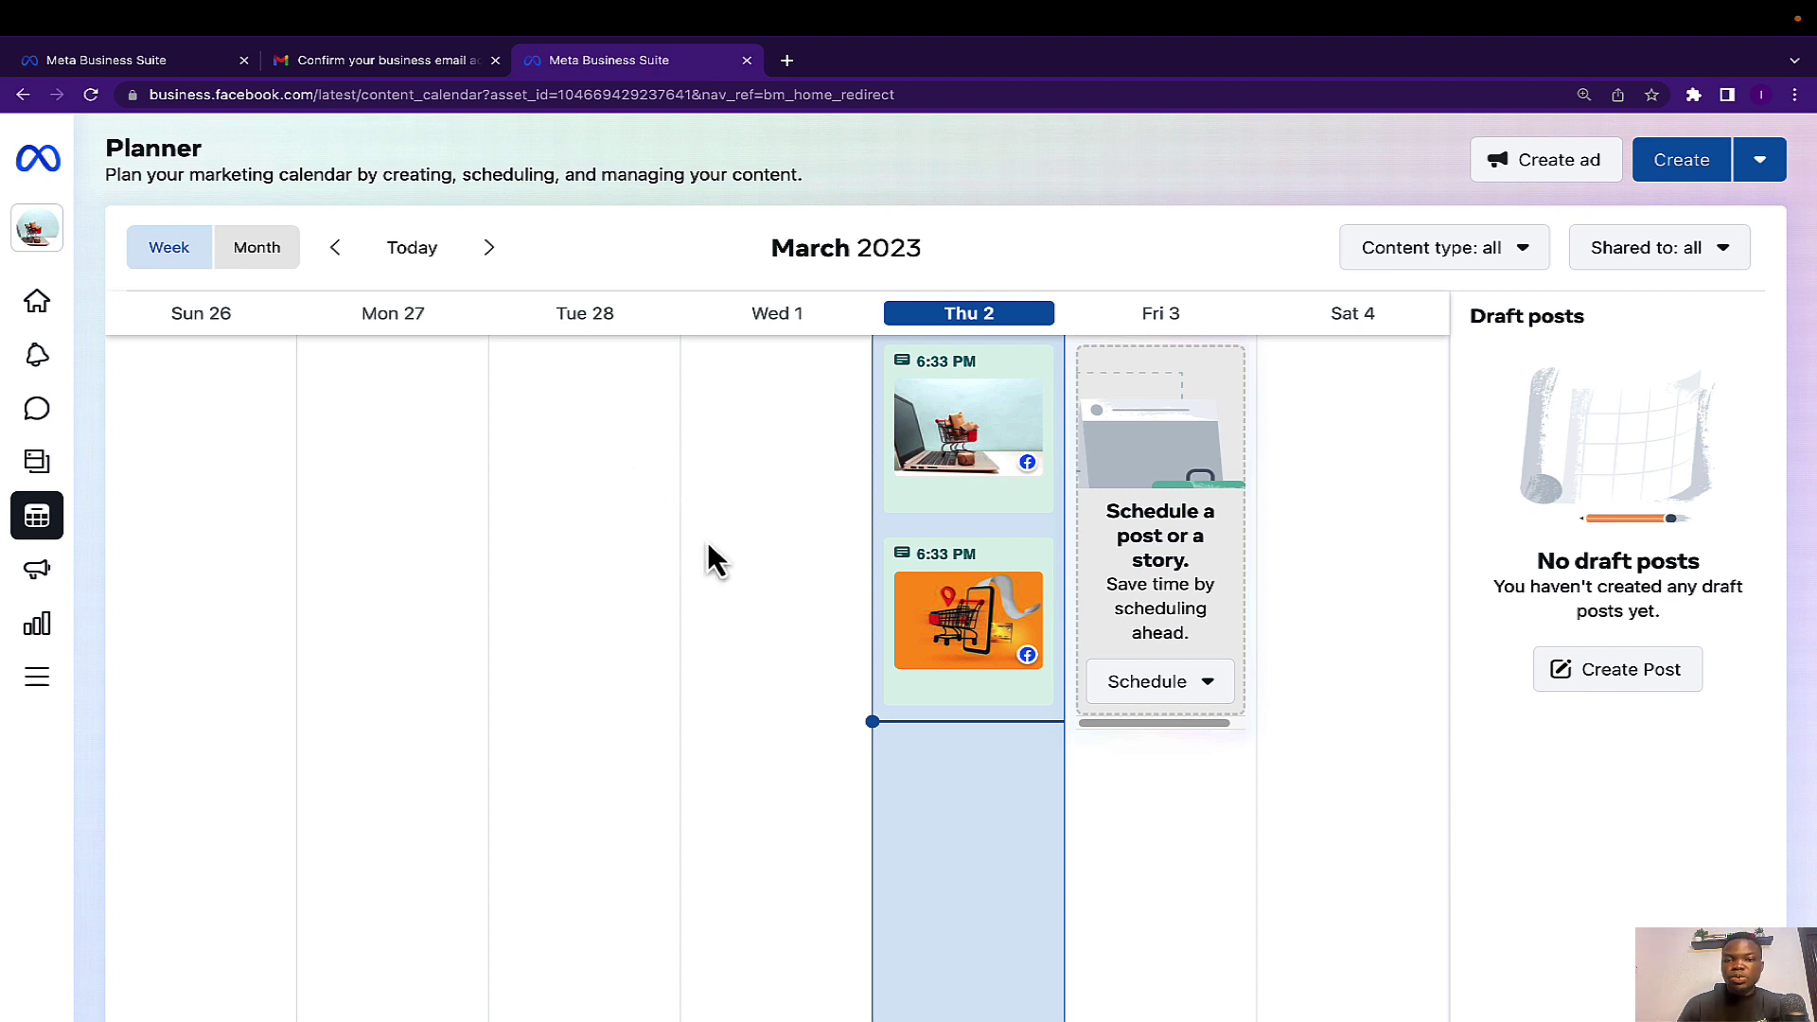
mouse_move(37, 580)
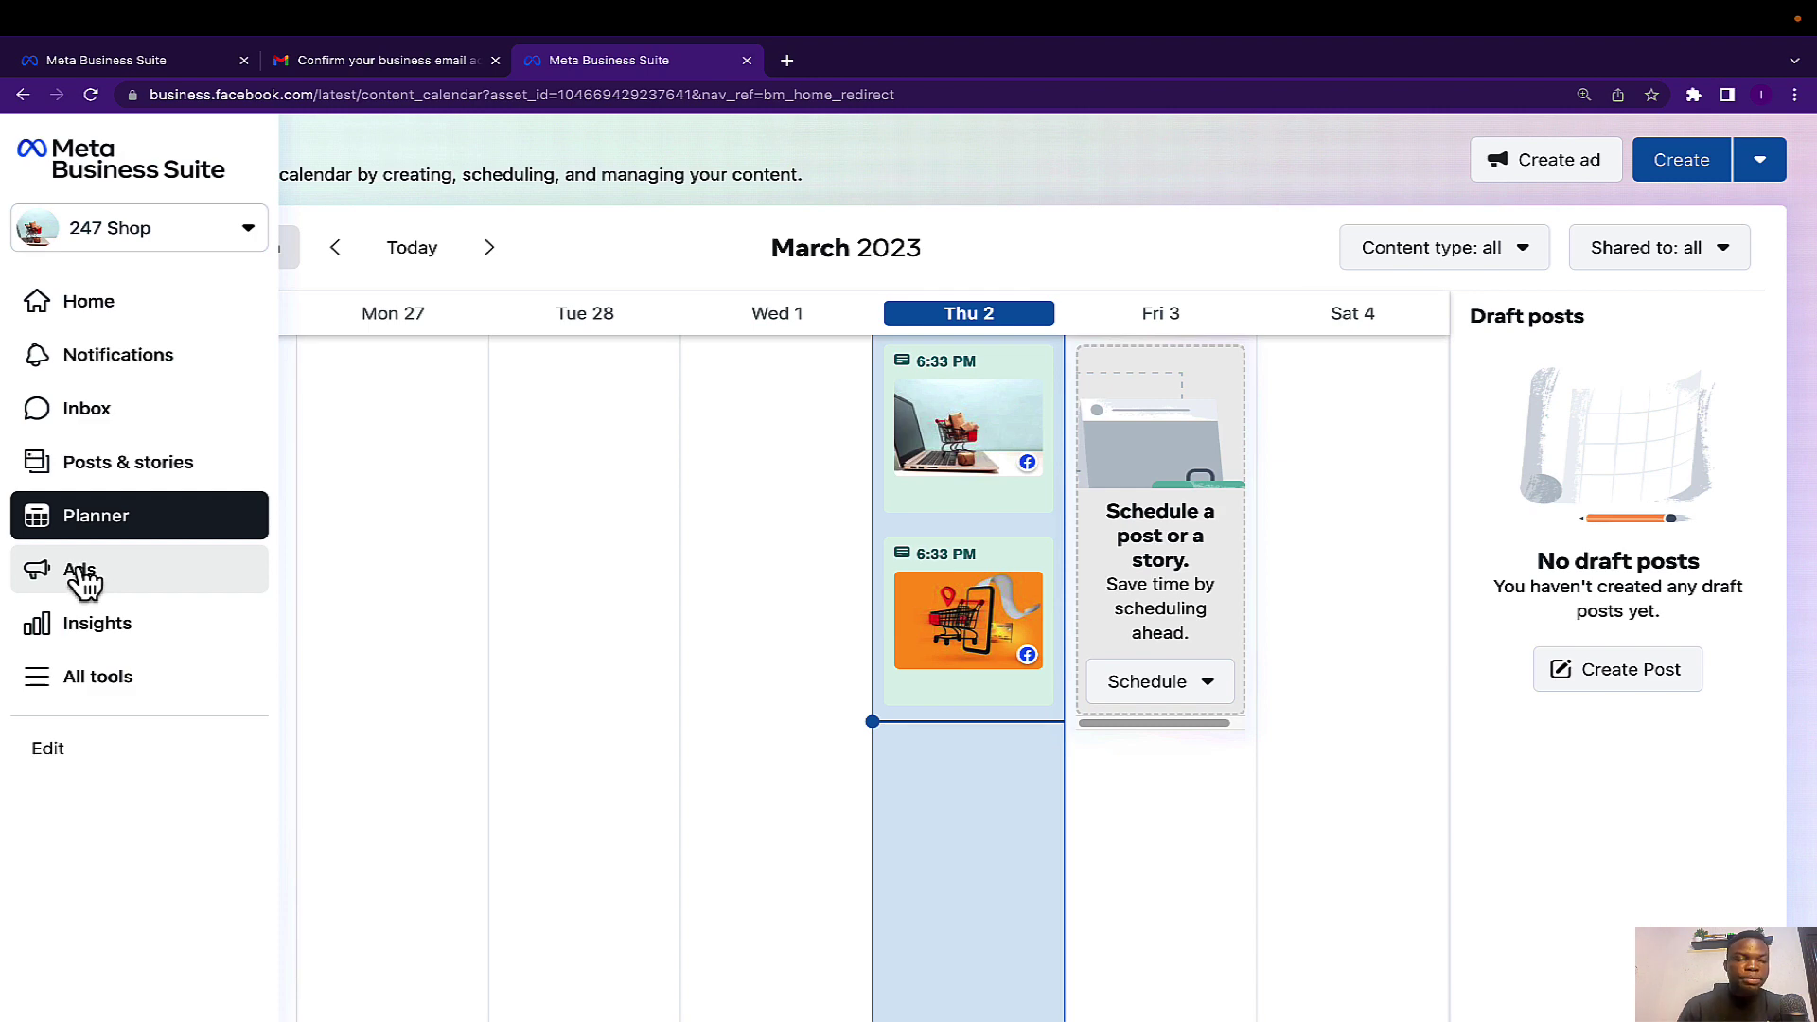
left_click(94, 627)
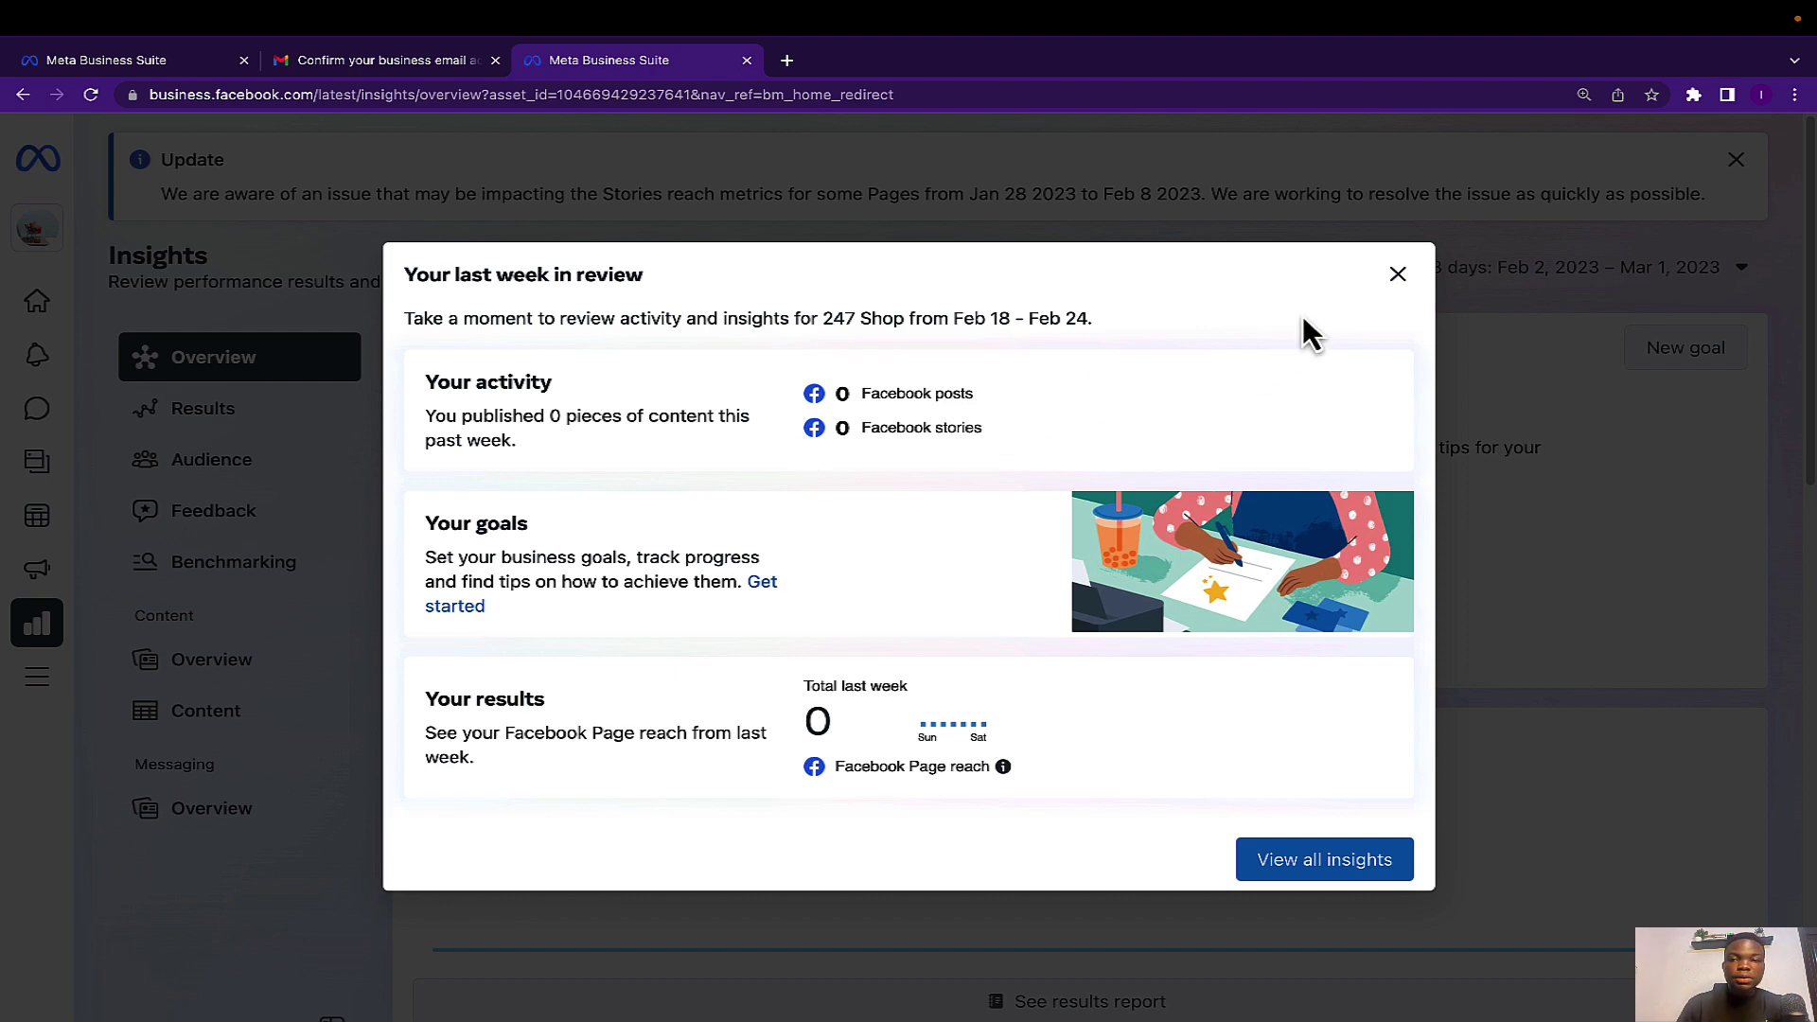
Close the 'Your last week in review' dialog and return to the 247 Shop Home page.
left_click(1399, 275)
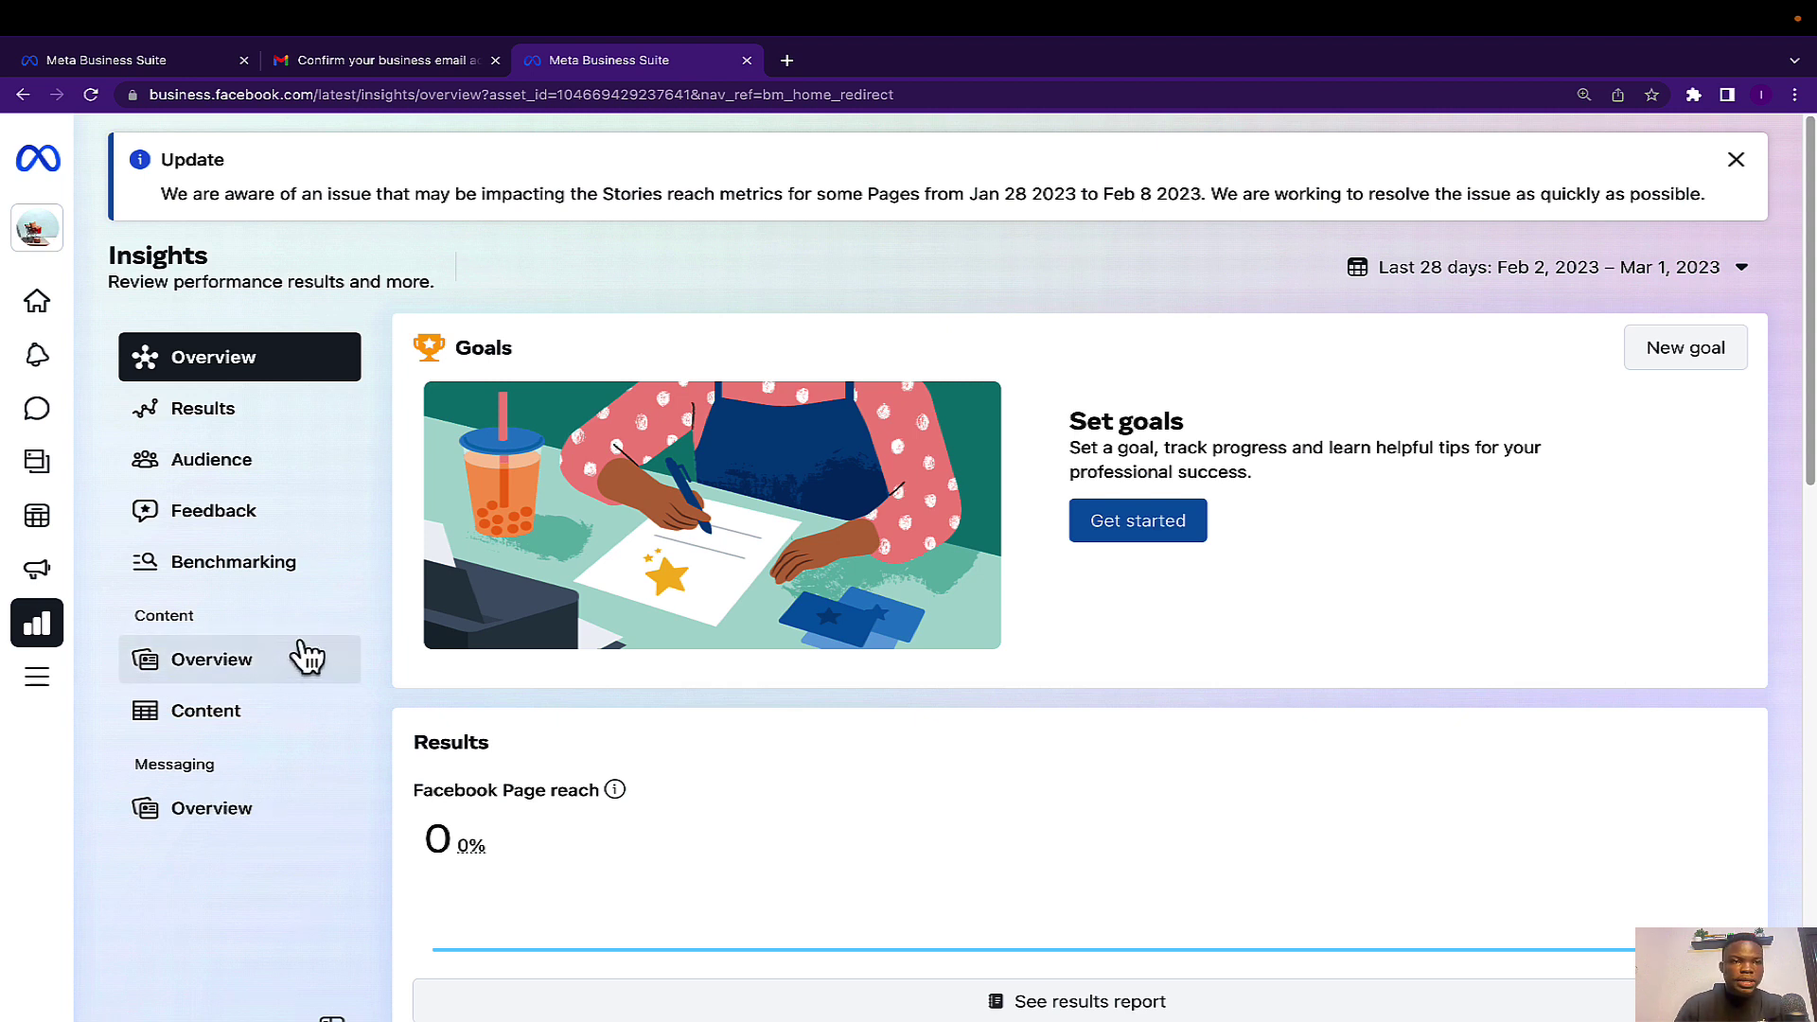
left_click(39, 310)
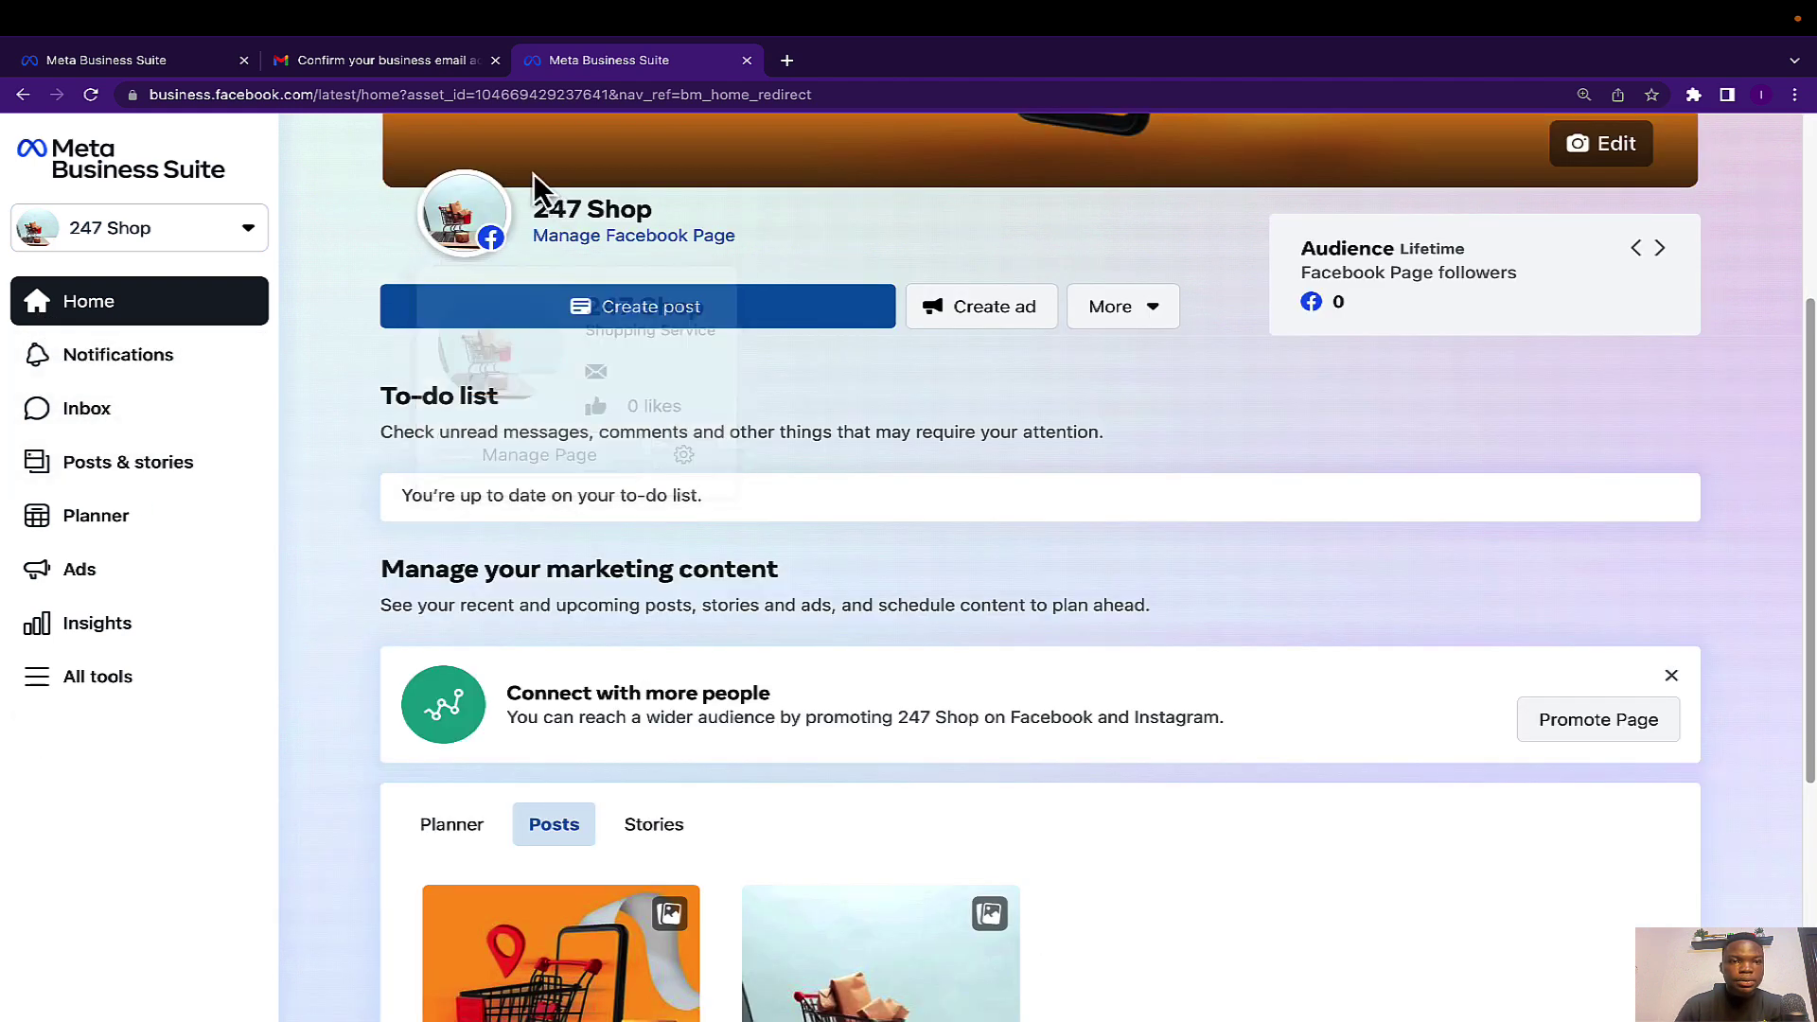
Load the /latest/settings/business_users people page and start adding a new person.
left_click_drag(357, 93, 476, 93)
key("shift+End")
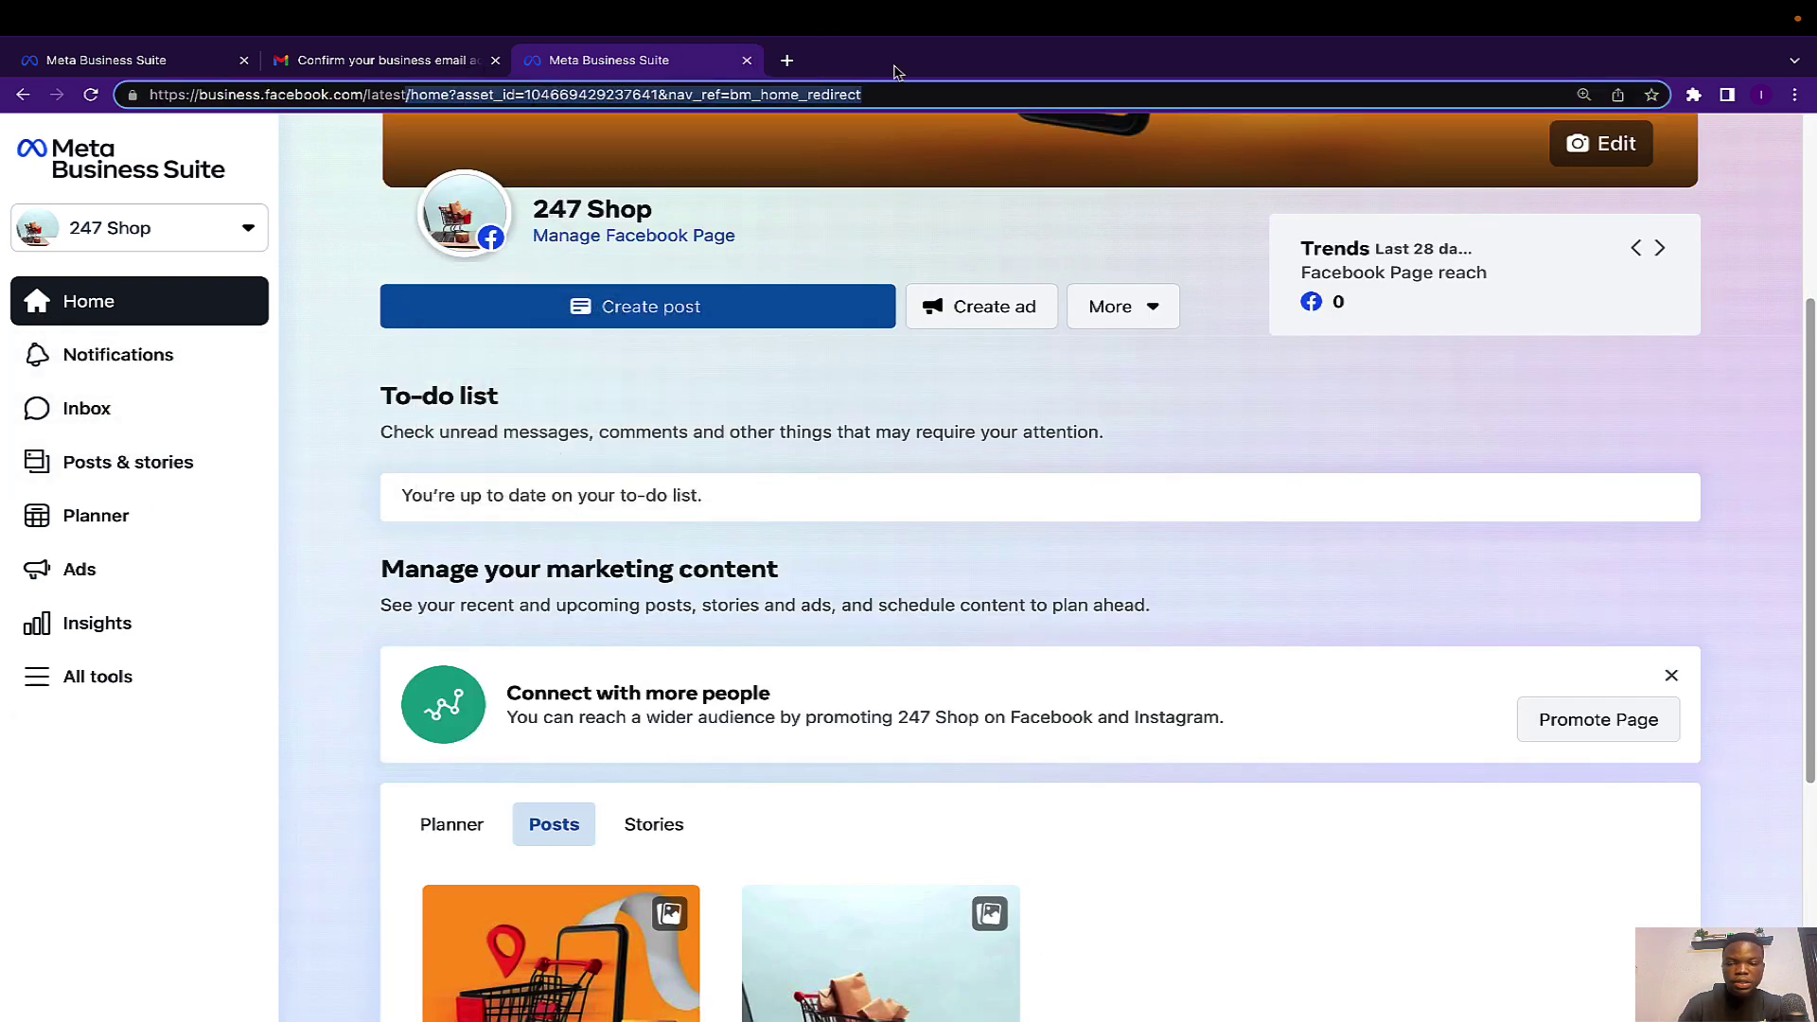
key("BackSpace")
key("Return")
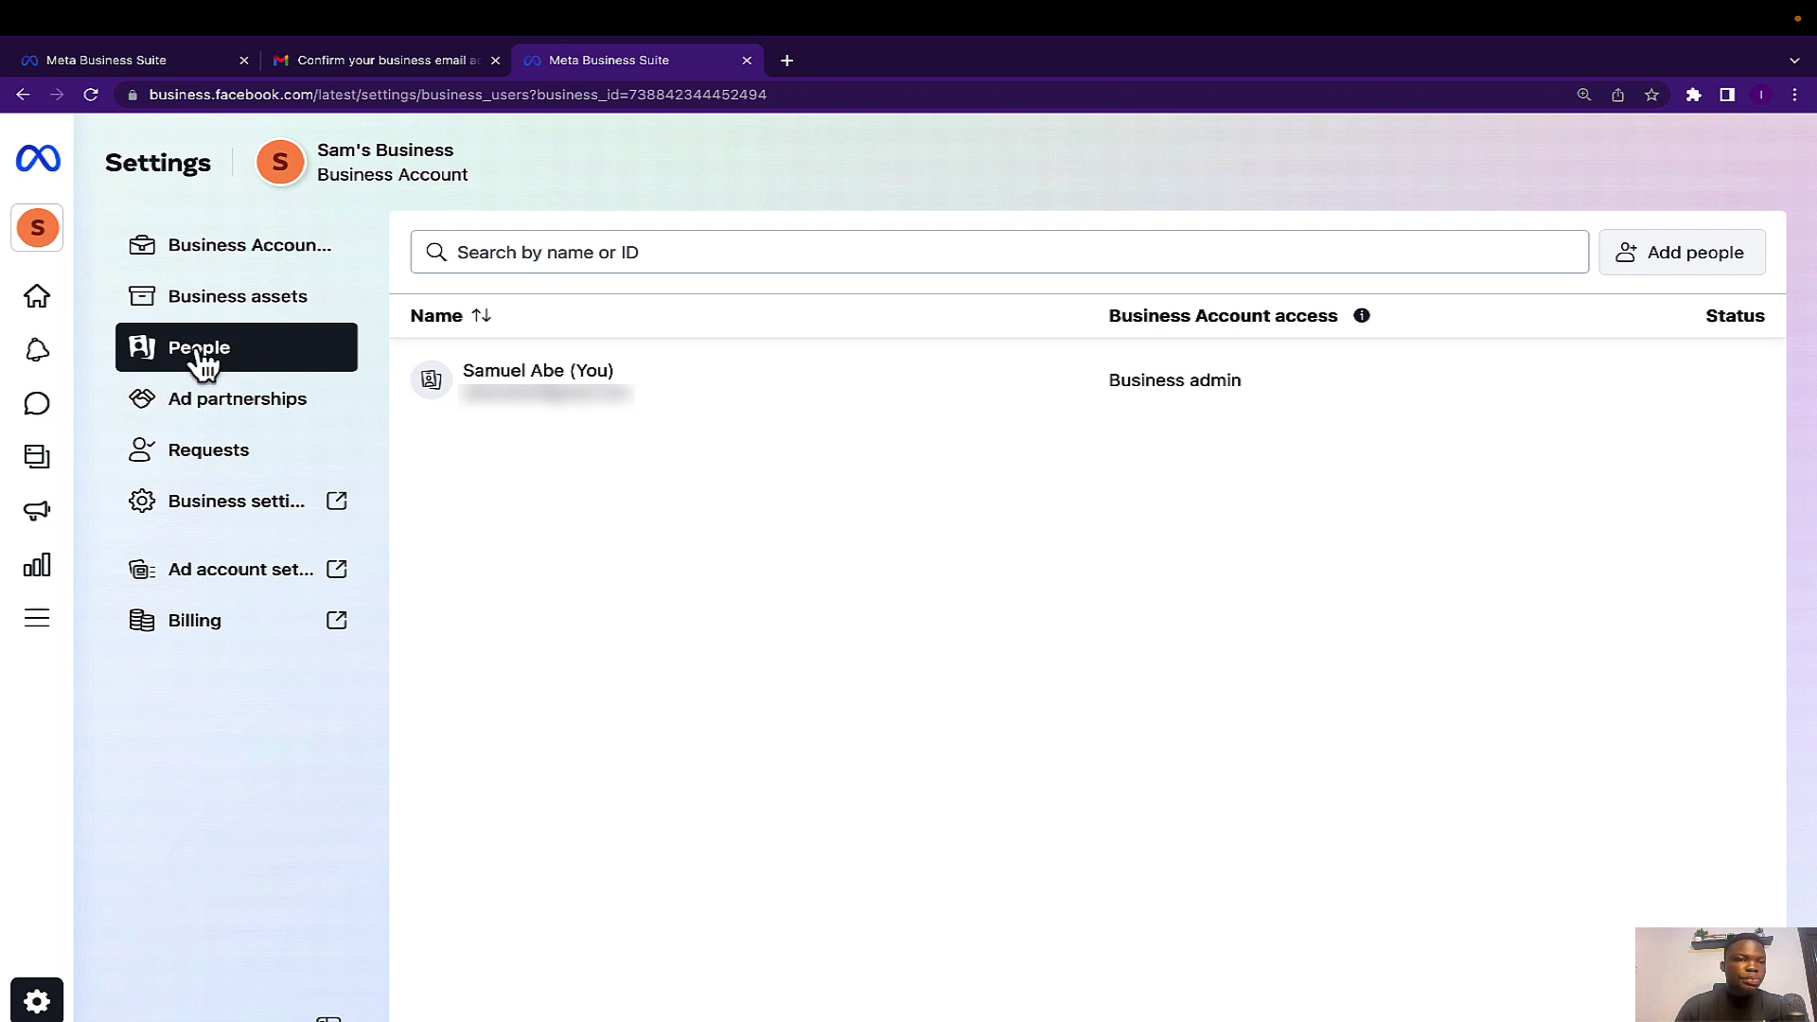
left_click(1663, 256)
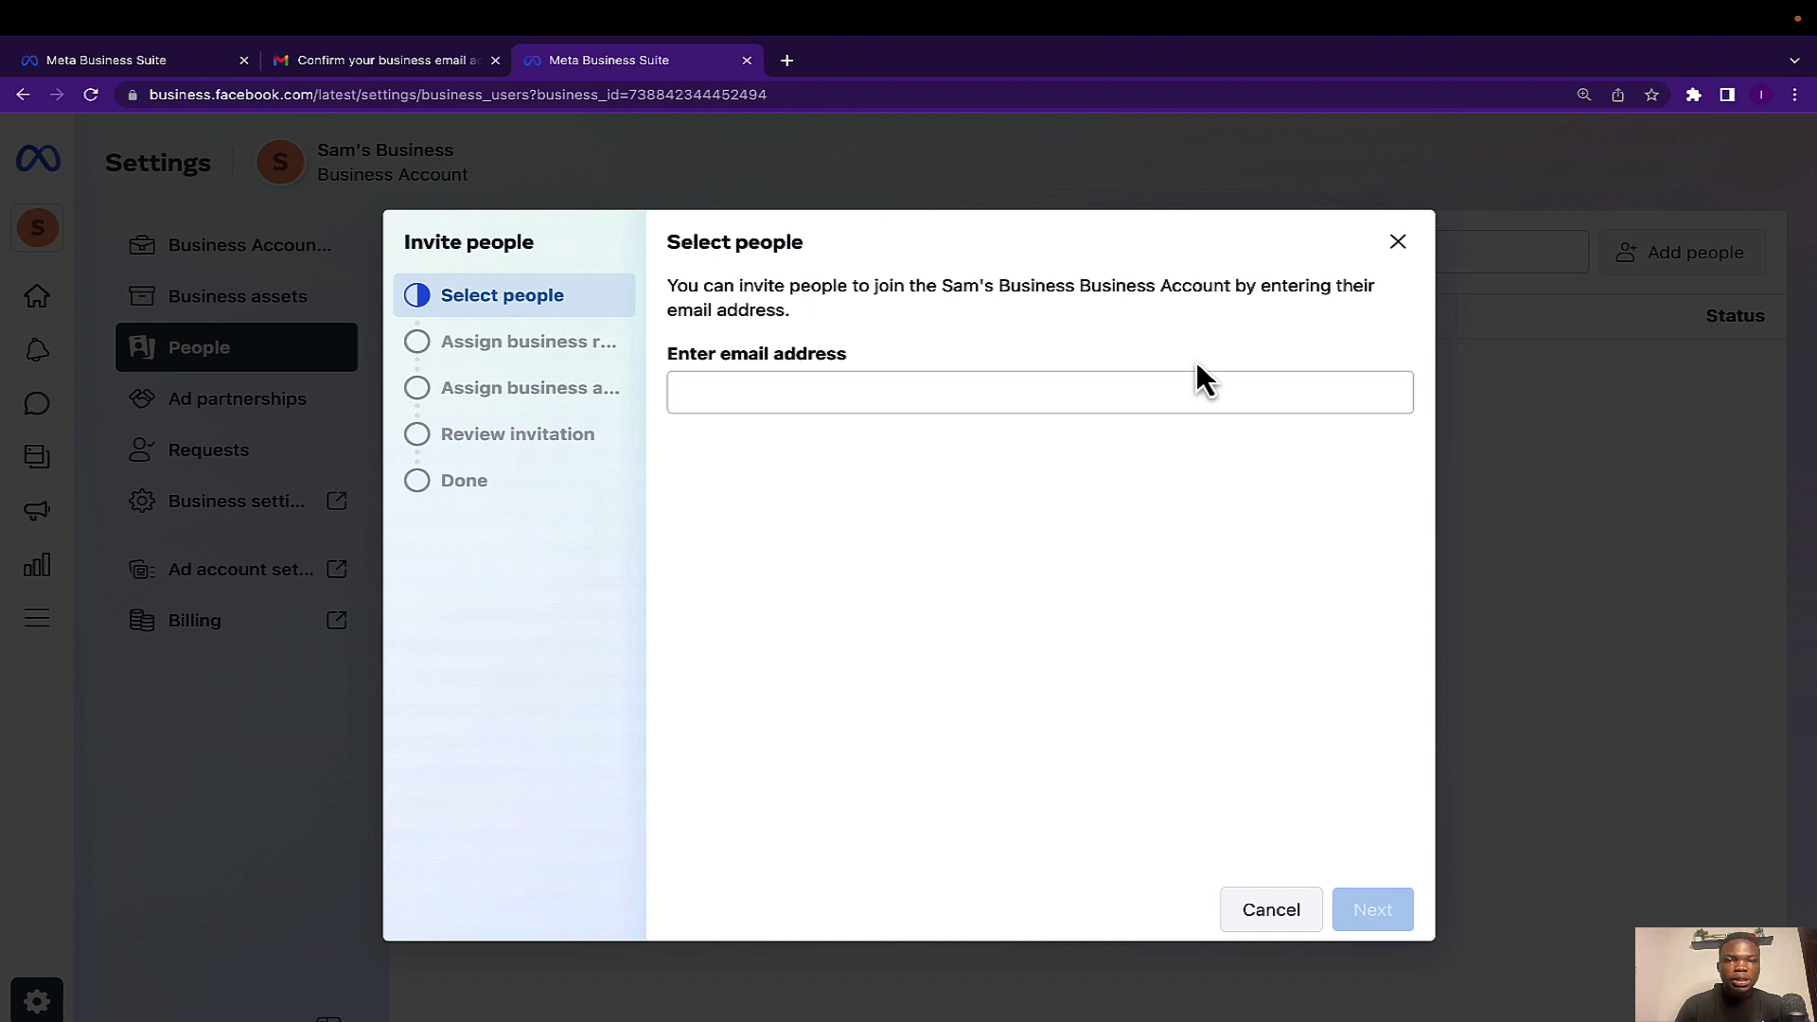
Enter the employee's email address in Invite people and continue to role selection.
left_click(771, 396)
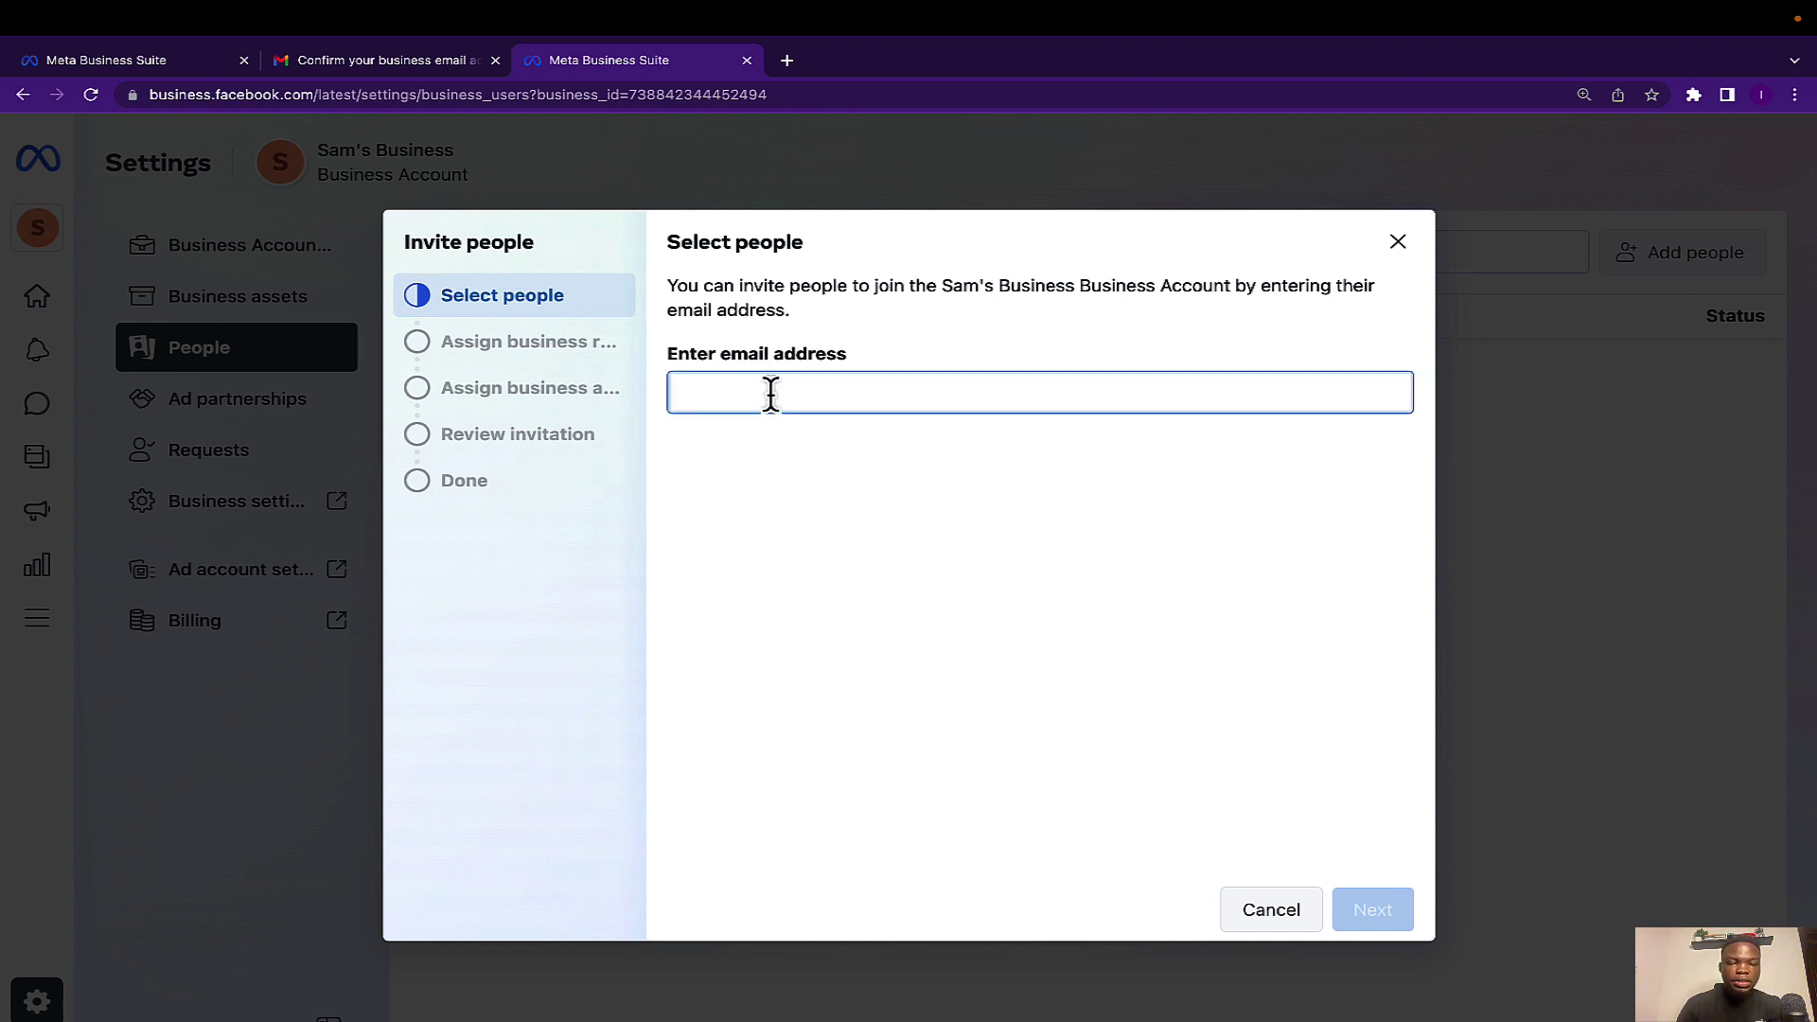
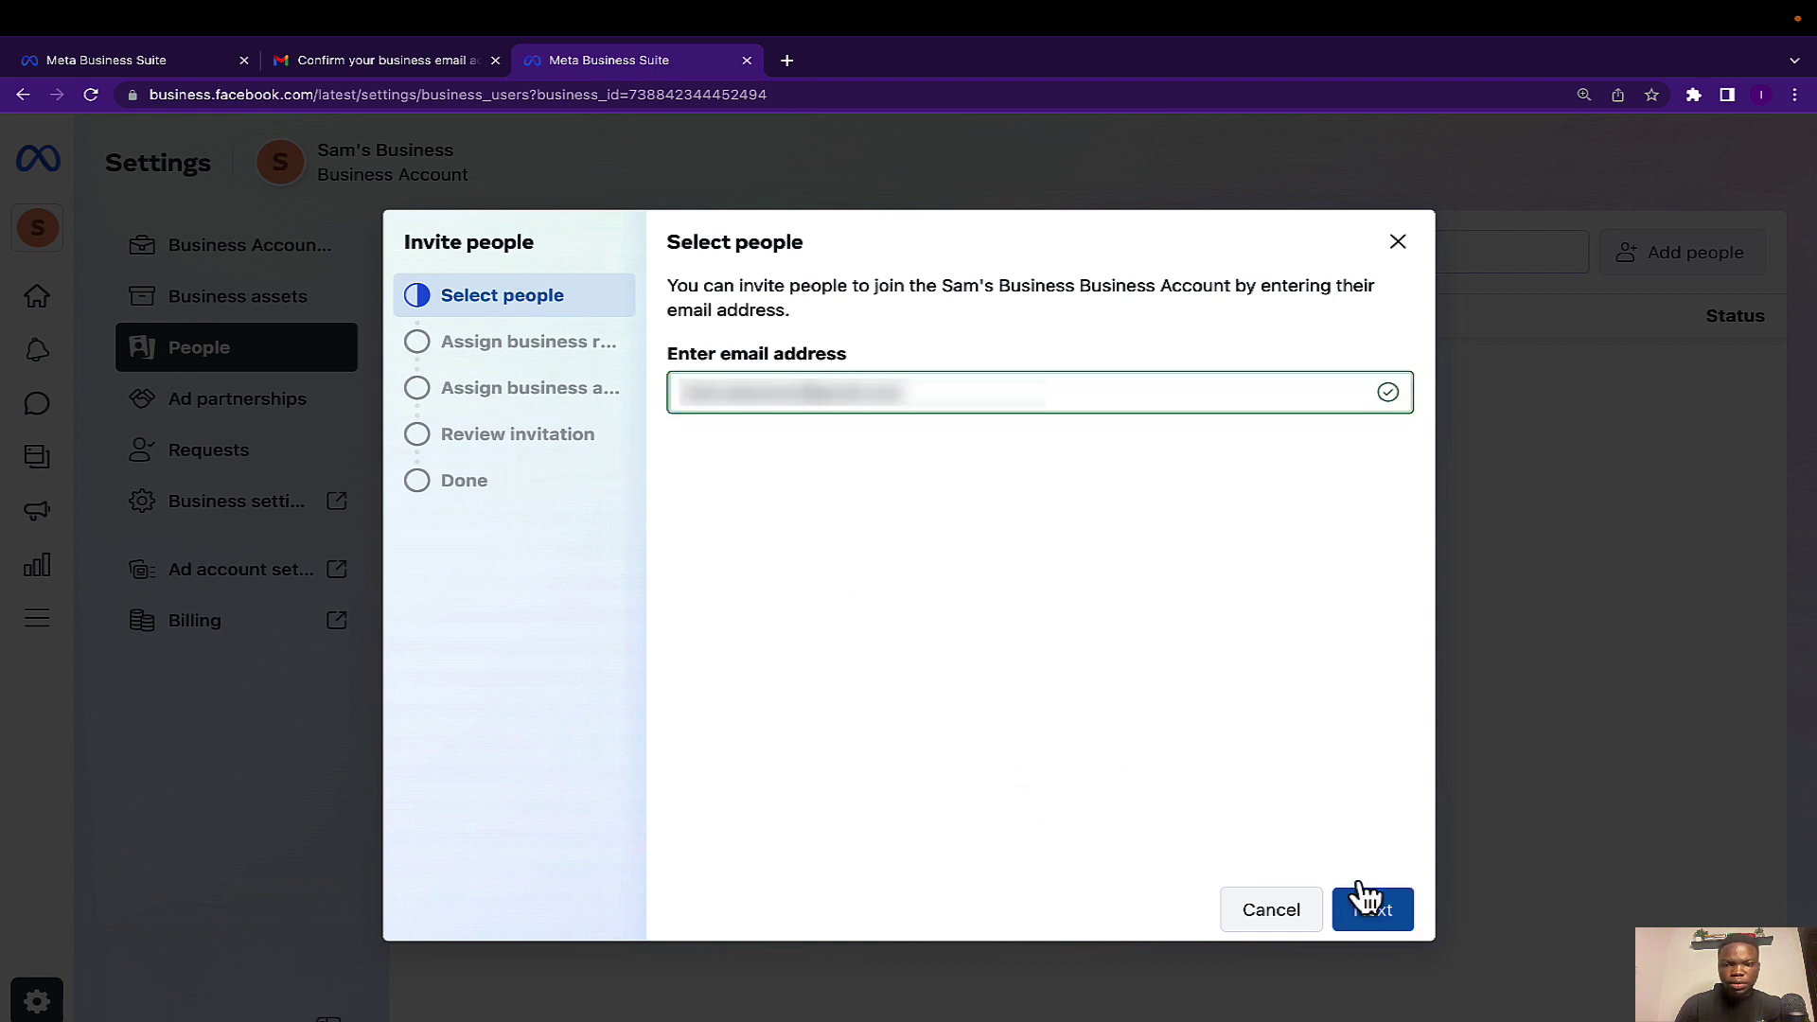
left_click(1367, 908)
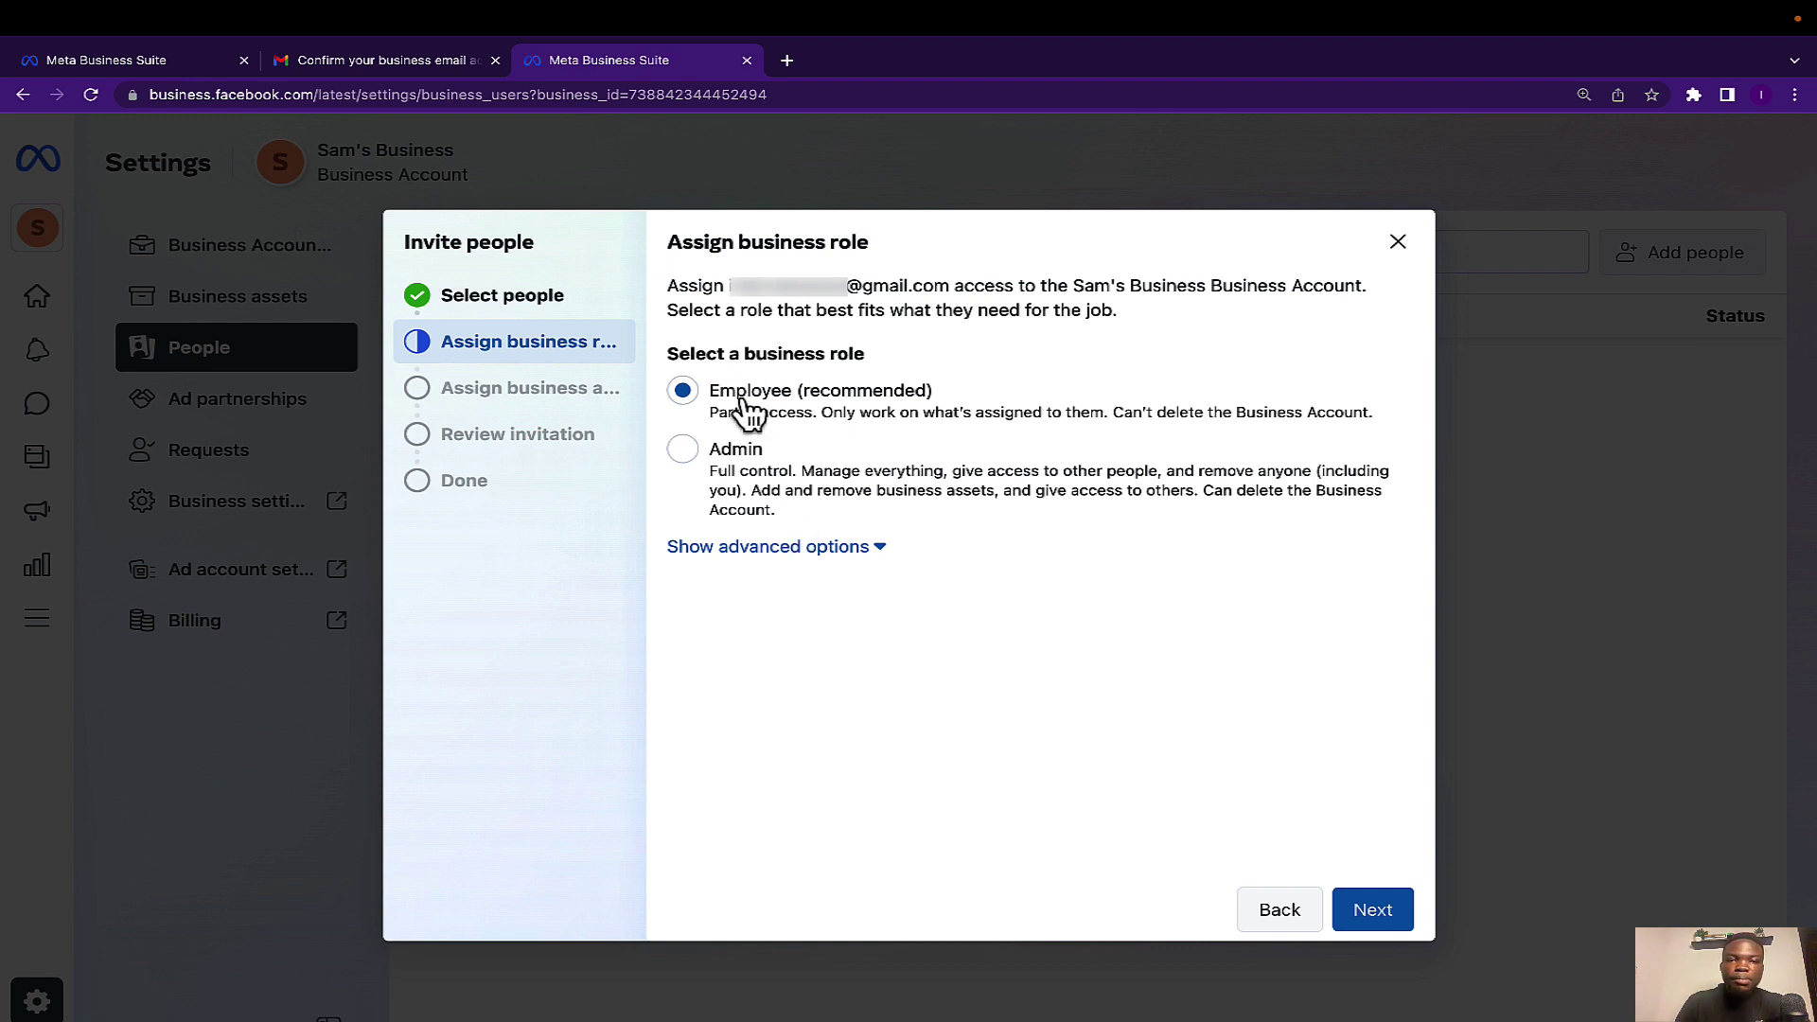
Keep the Employee role, send the invitation request, and close the confirmation.
left_click(1374, 918)
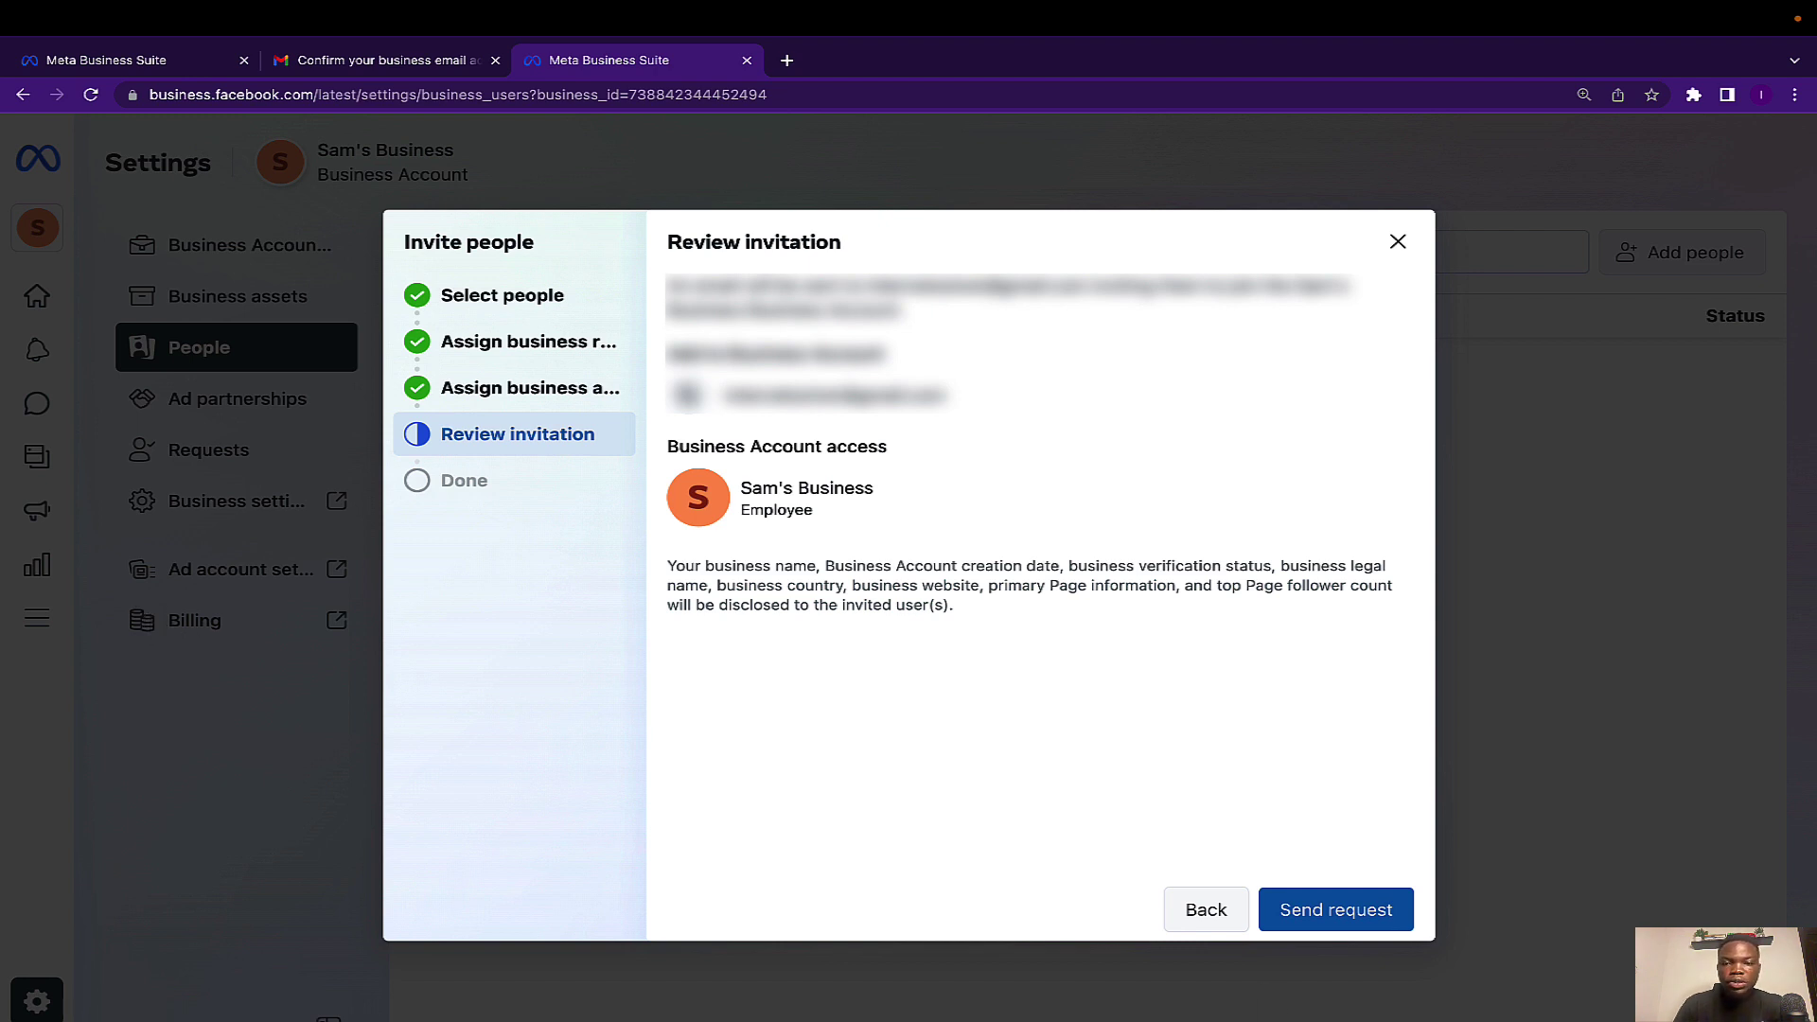
left_click(1318, 914)
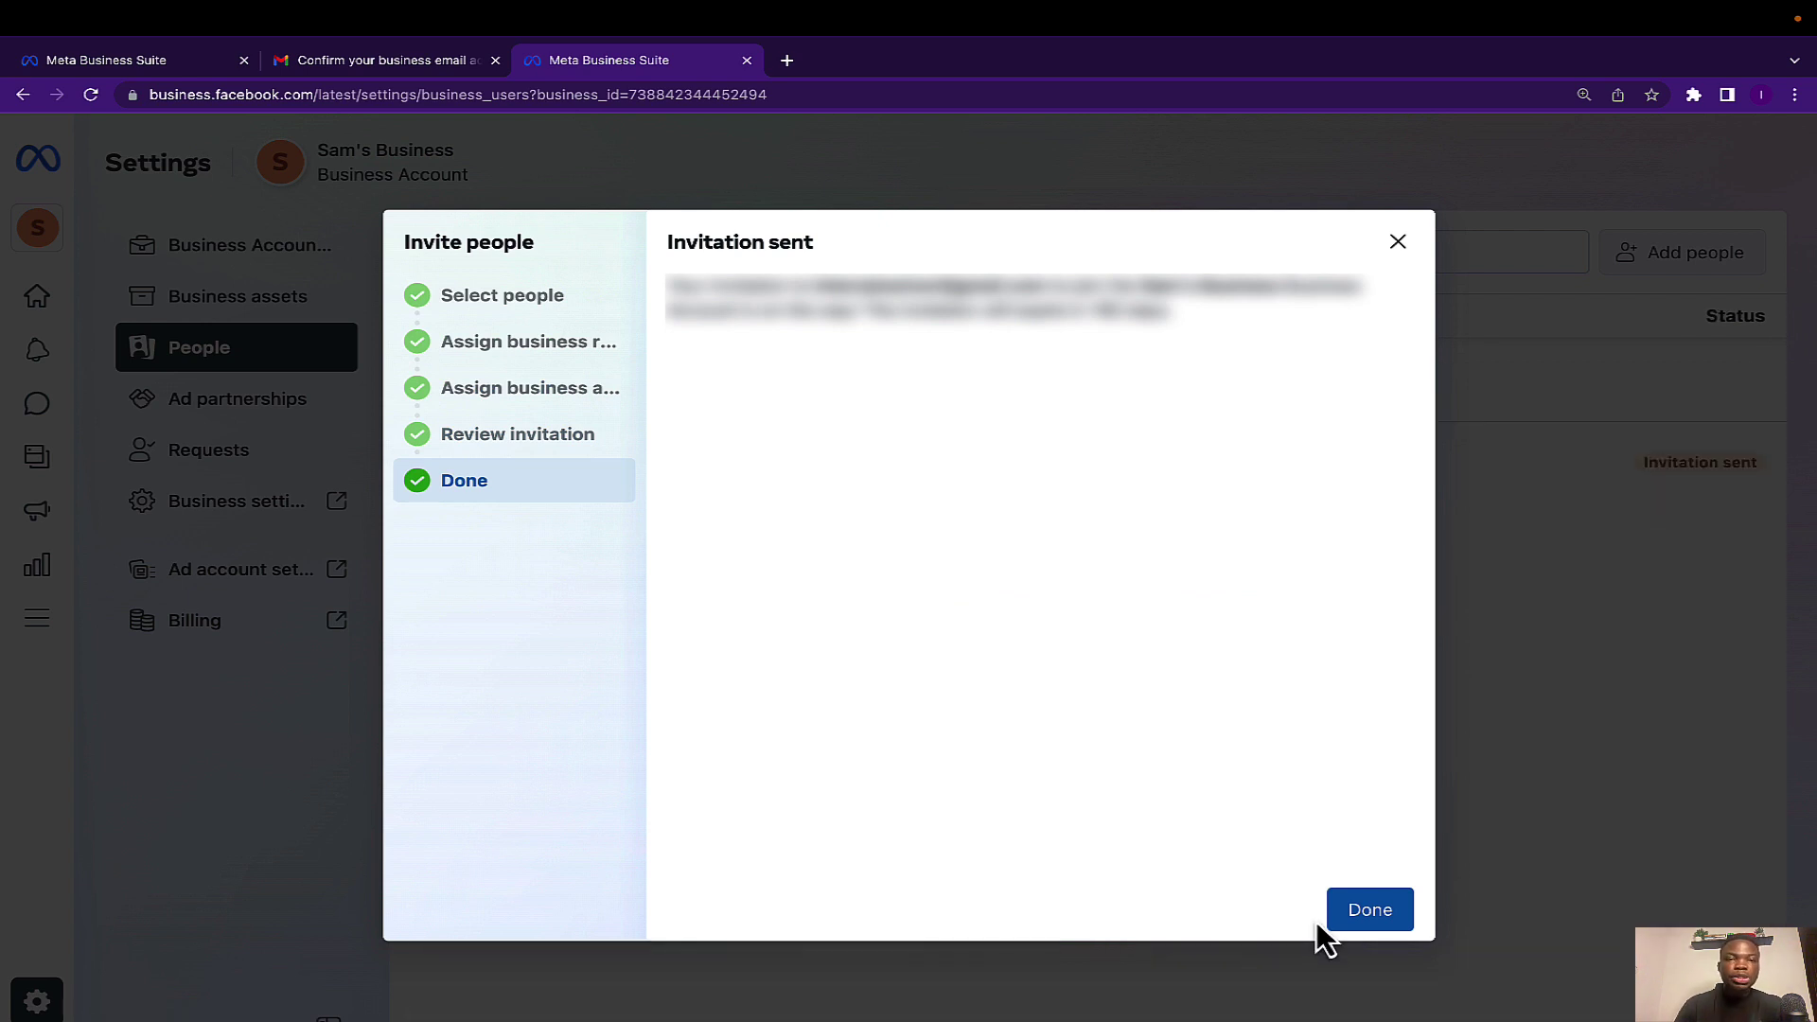
left_click(1372, 910)
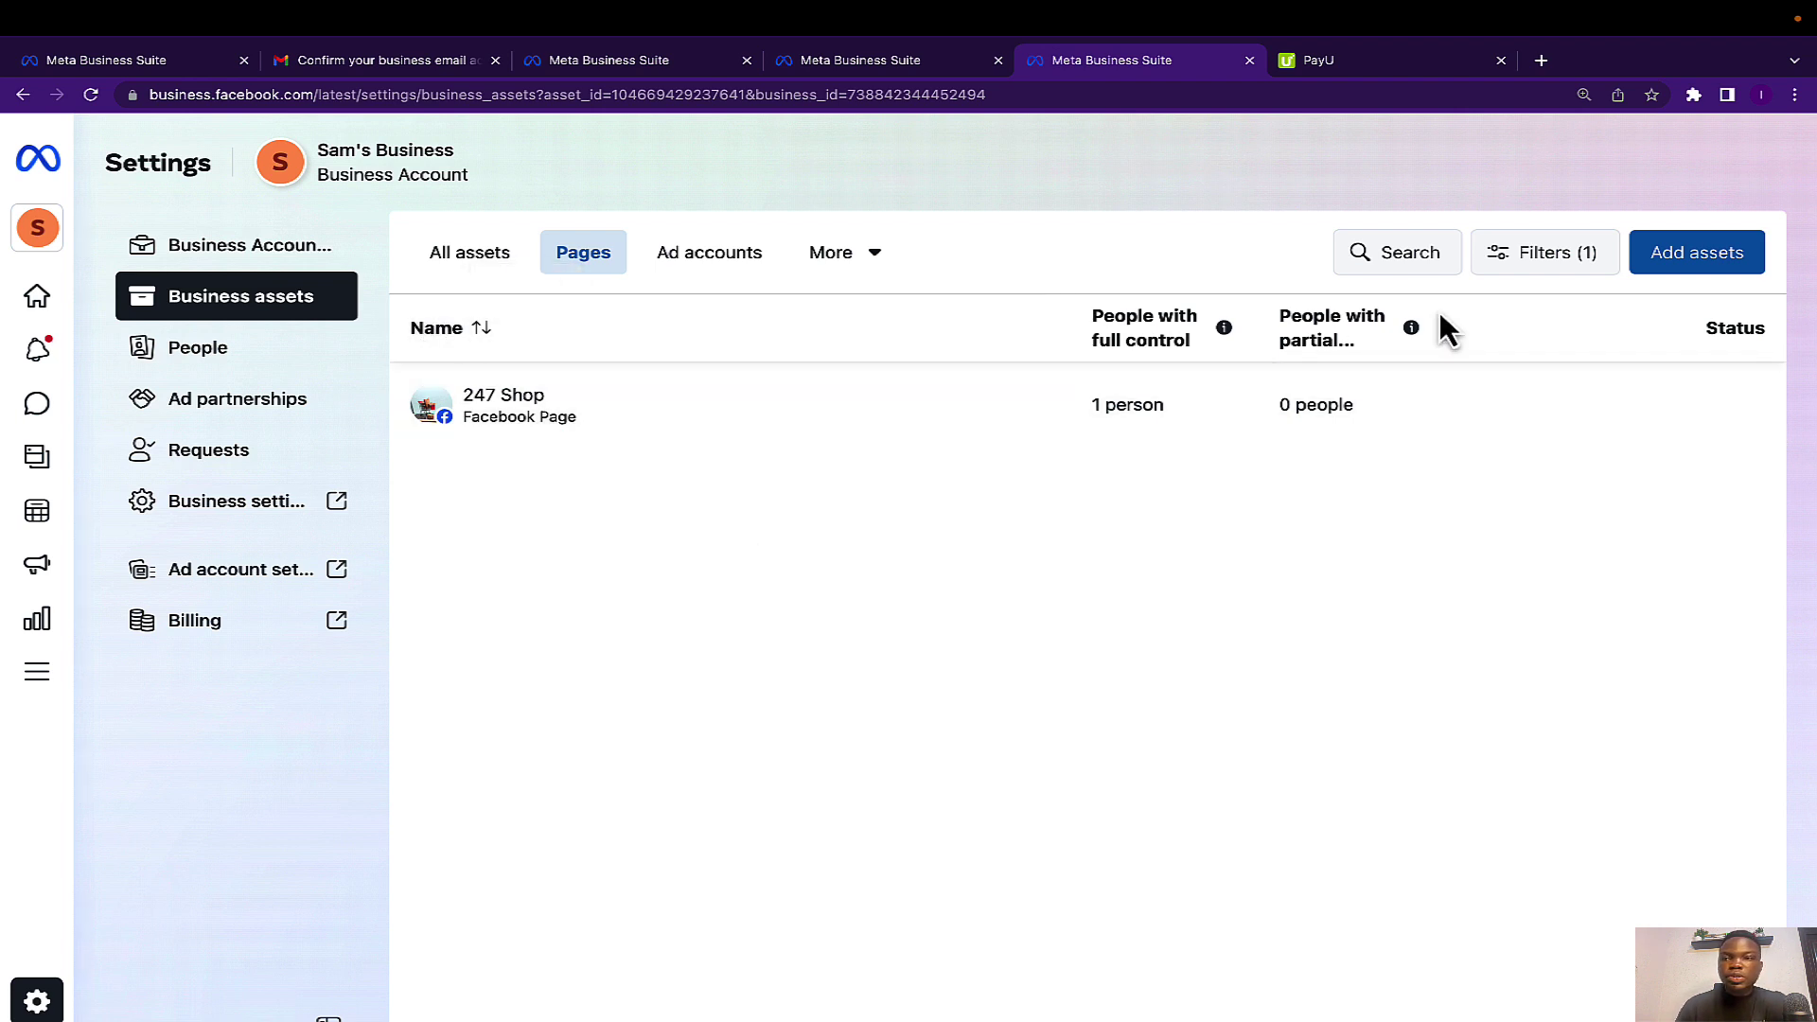
Browse the asset types (Pages, Ad accounts) and show the still-empty Instagram accounts list.
left_click(1701, 252)
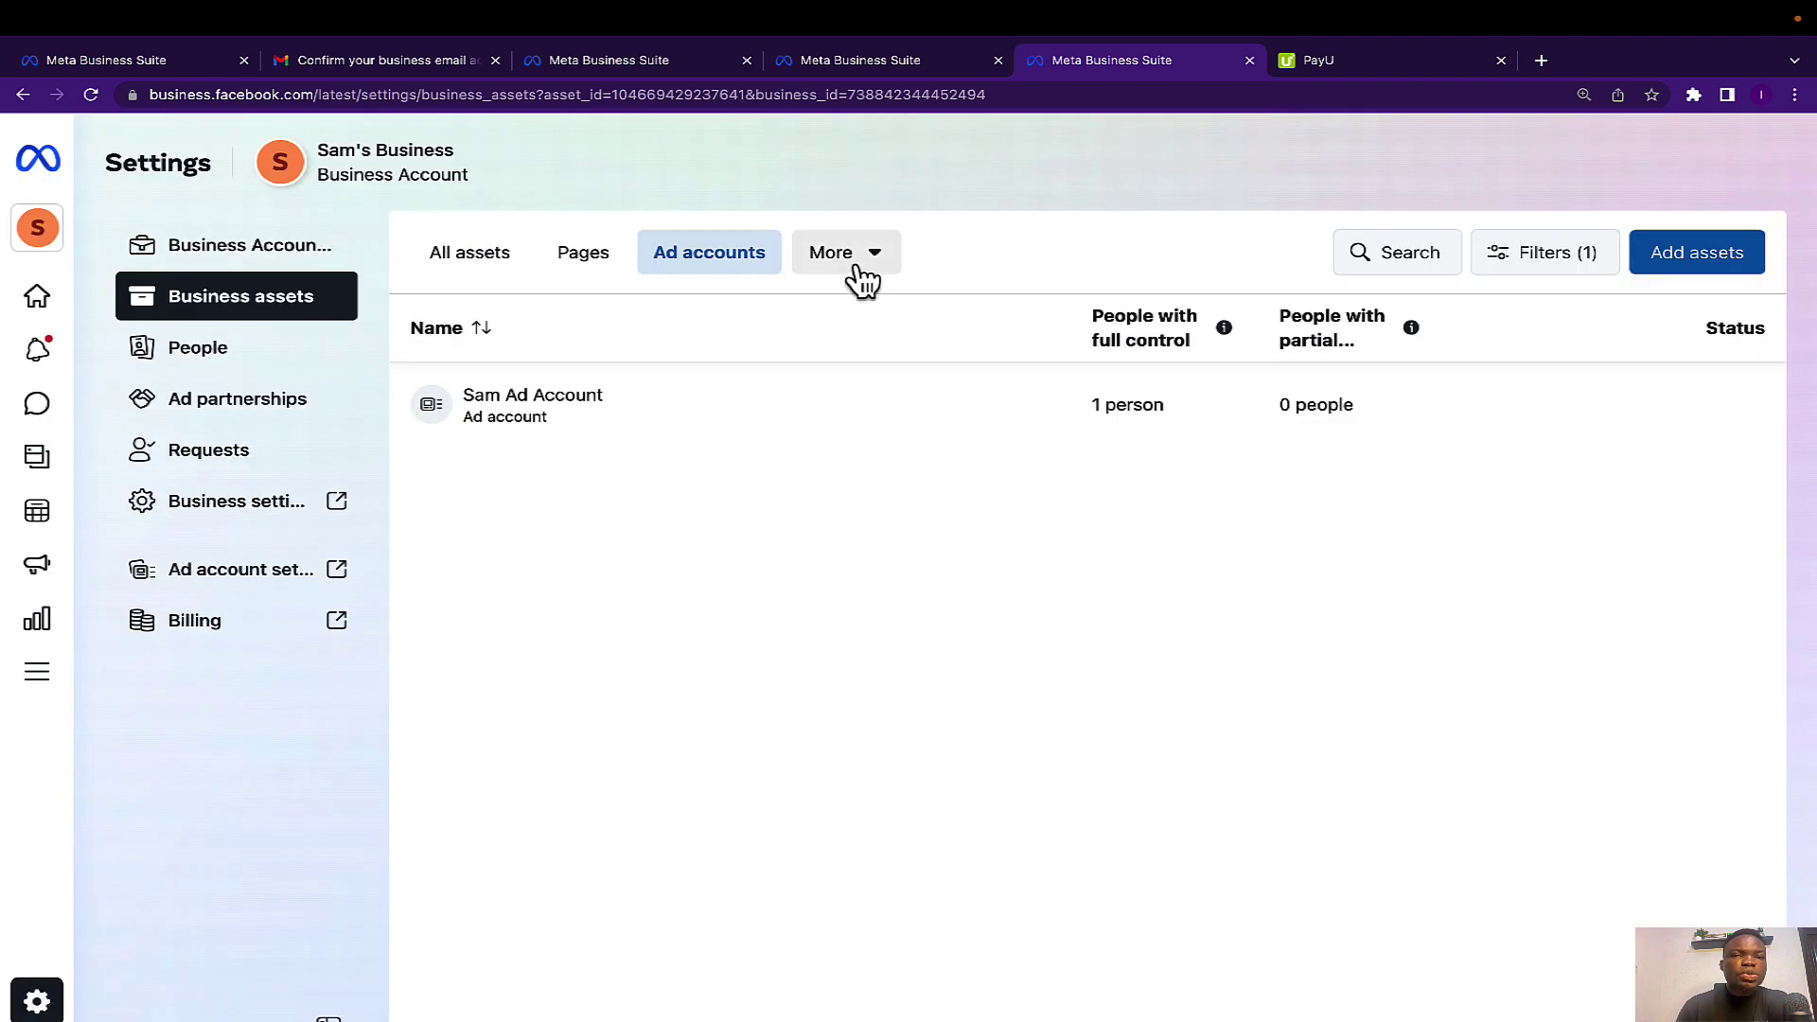
left_click(861, 265)
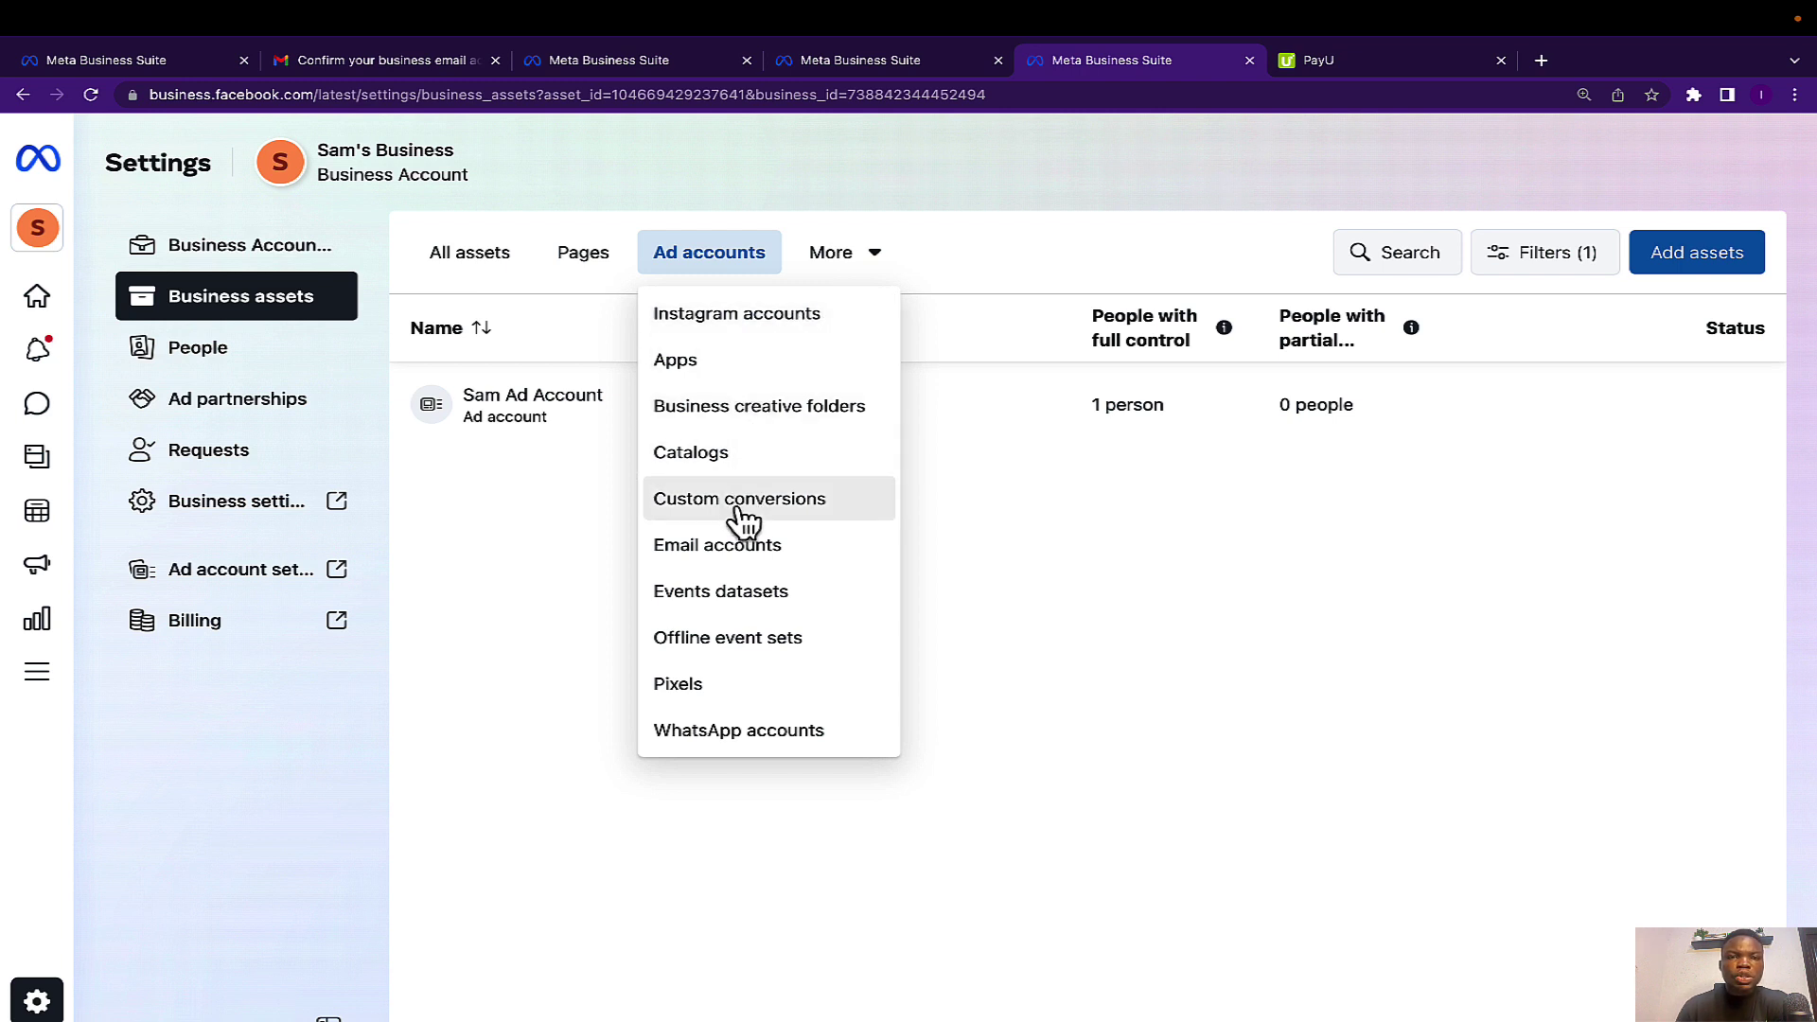
left_click(560, 263)
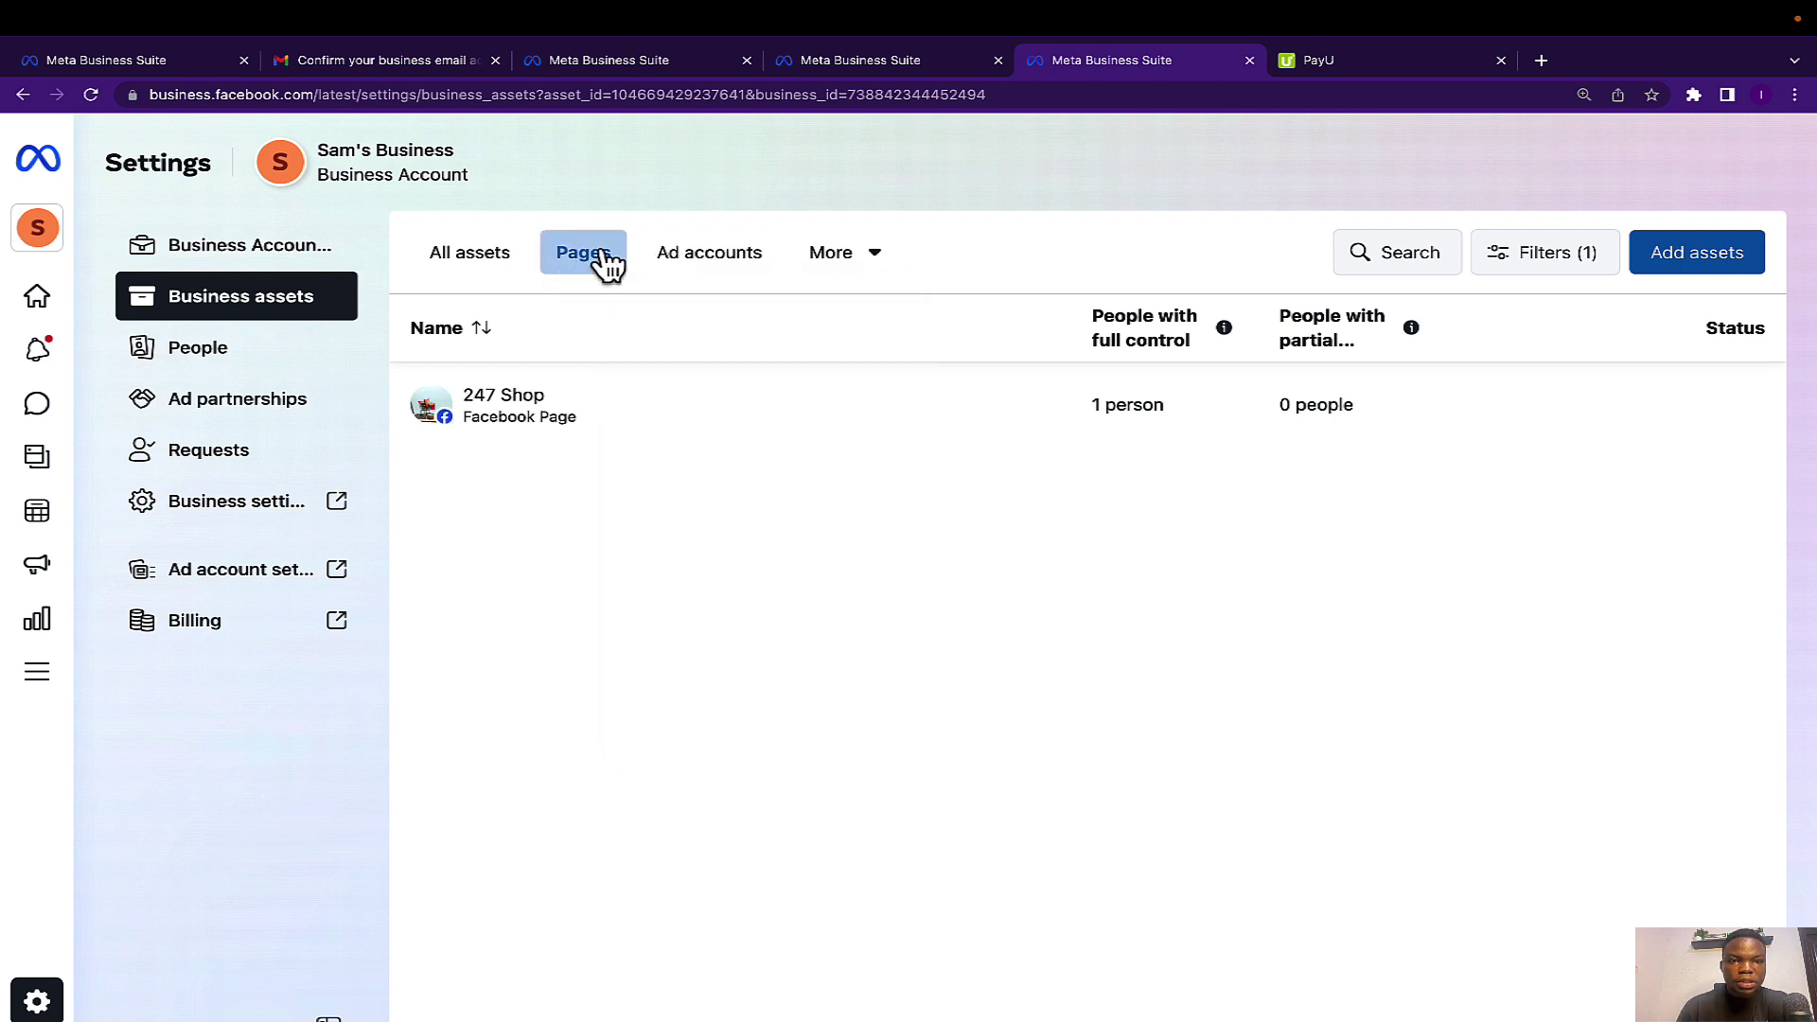
left_click(711, 254)
left_click(832, 257)
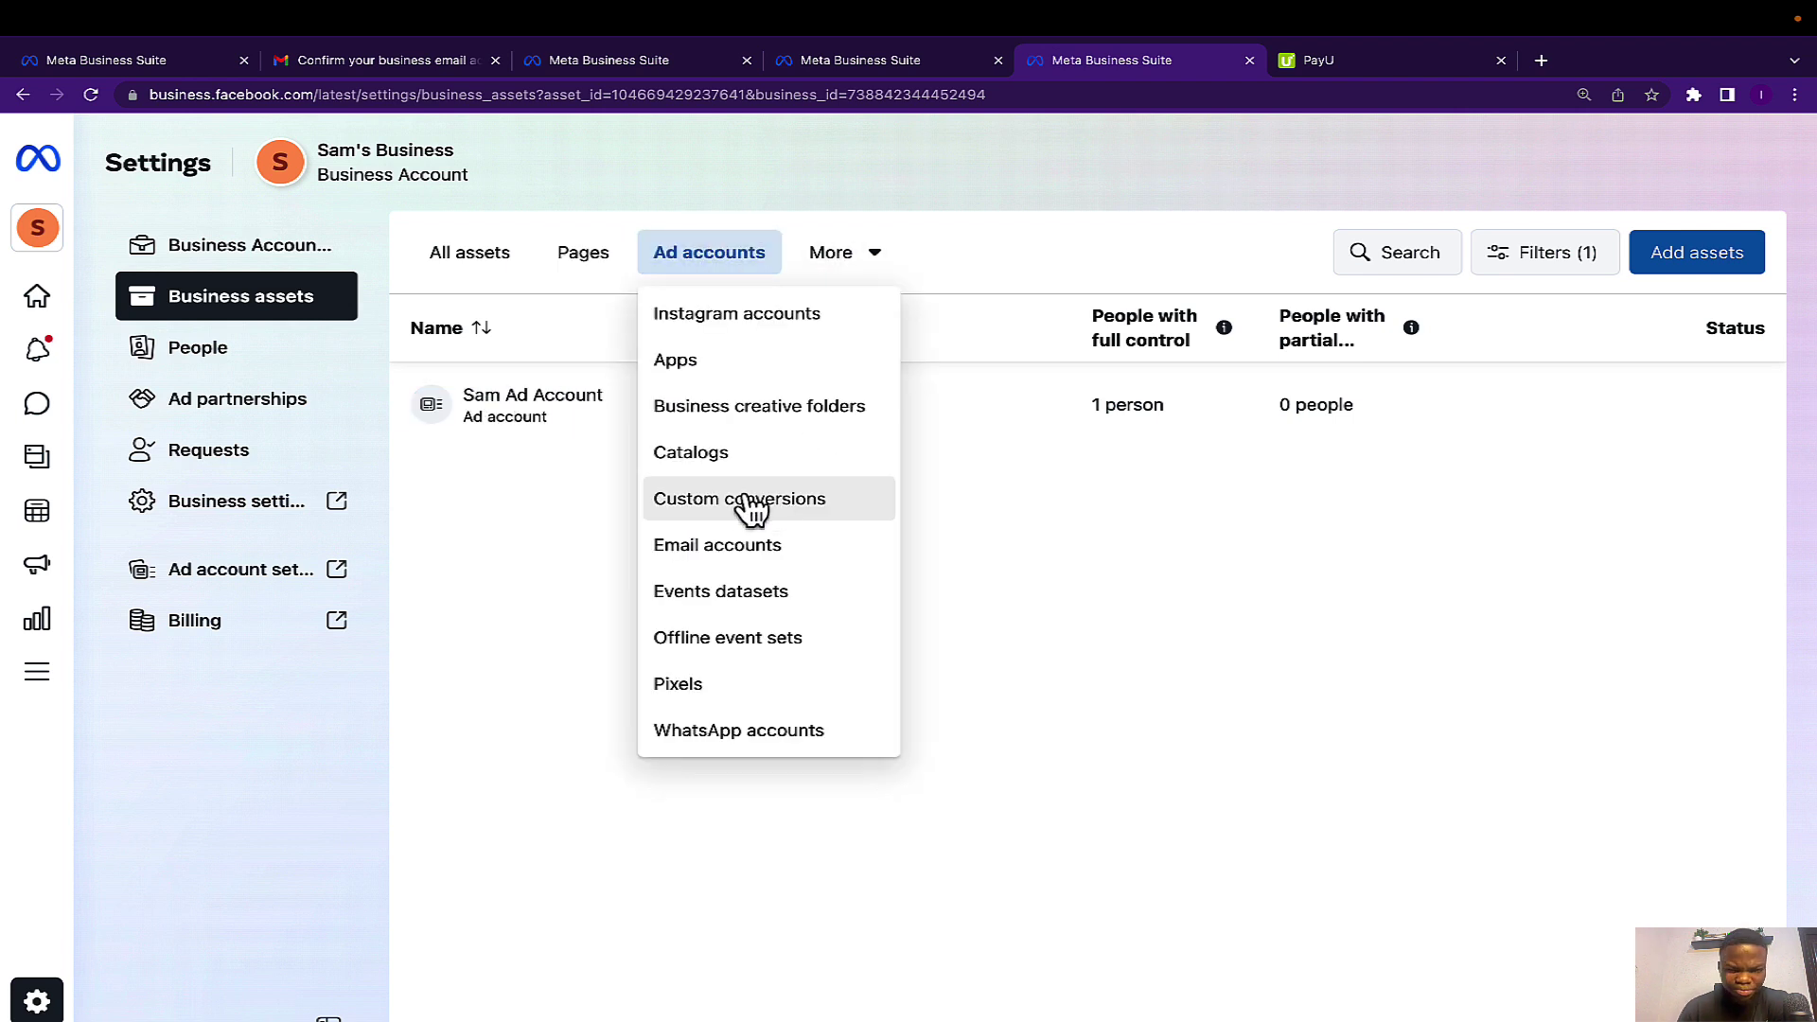
left_click(736, 331)
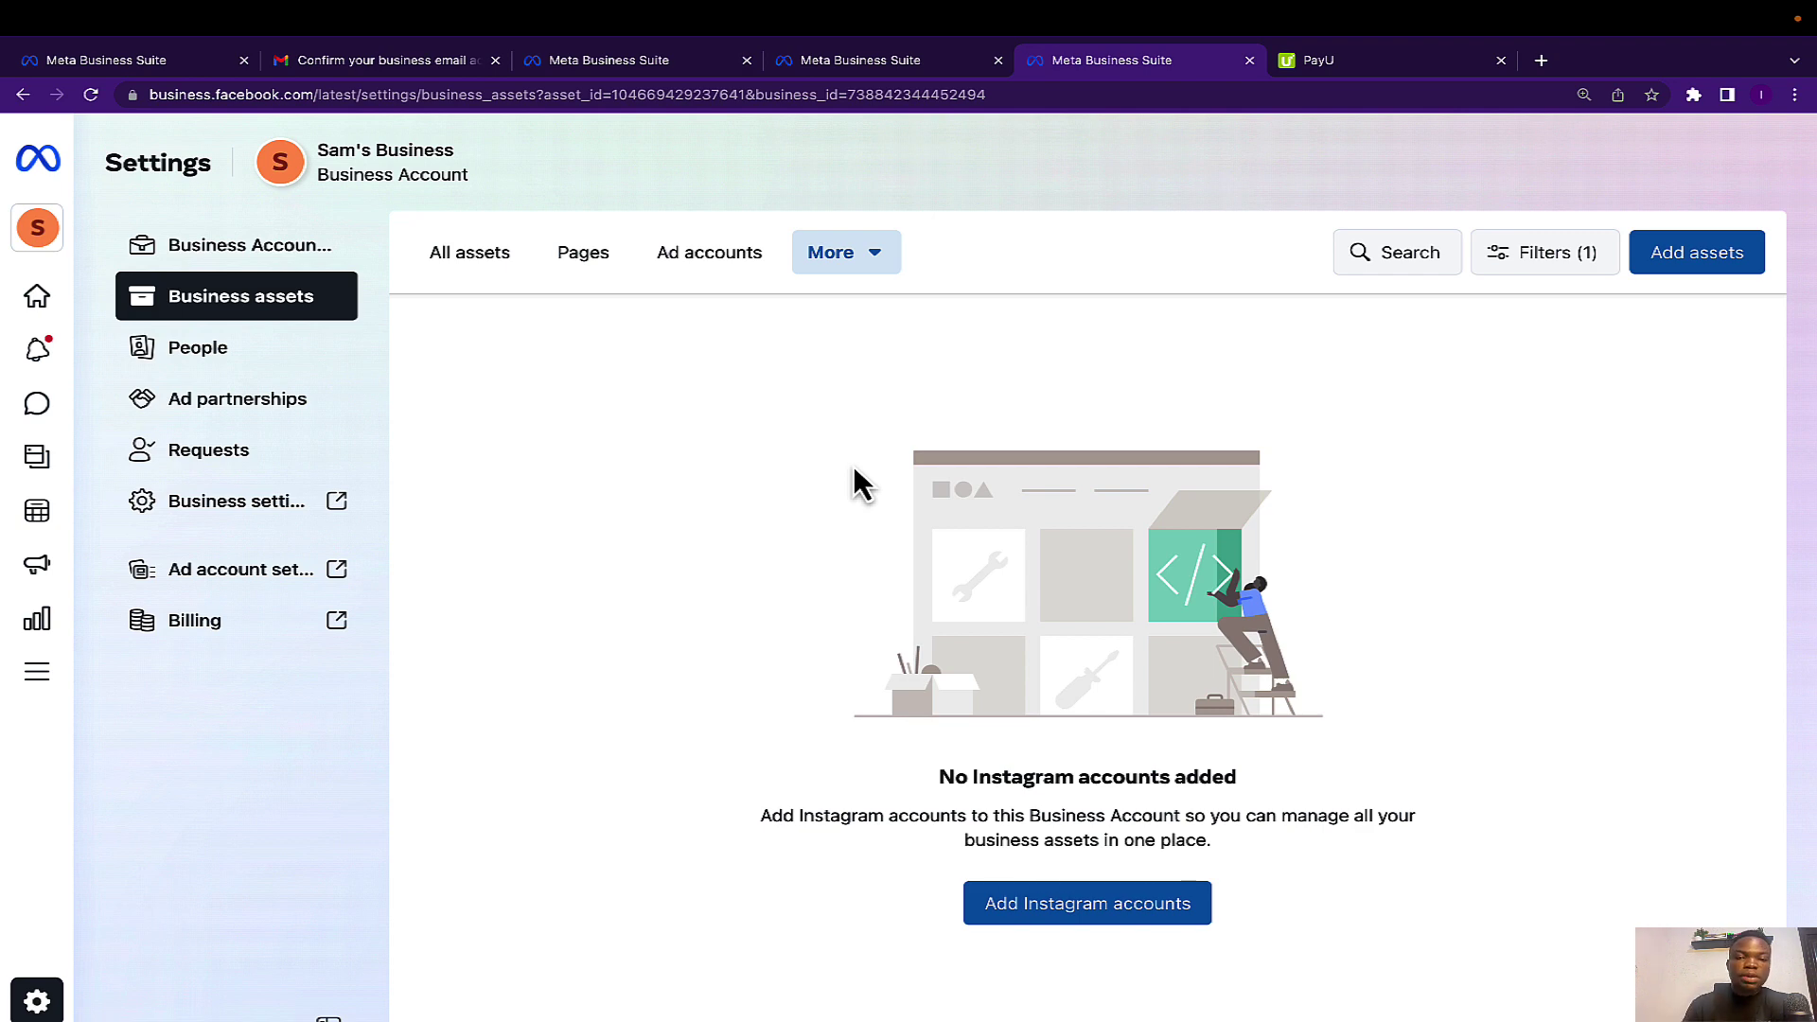
Add an Instagram account, agree to the Instagram terms and policies, and begin claiming it.
left_click(1052, 918)
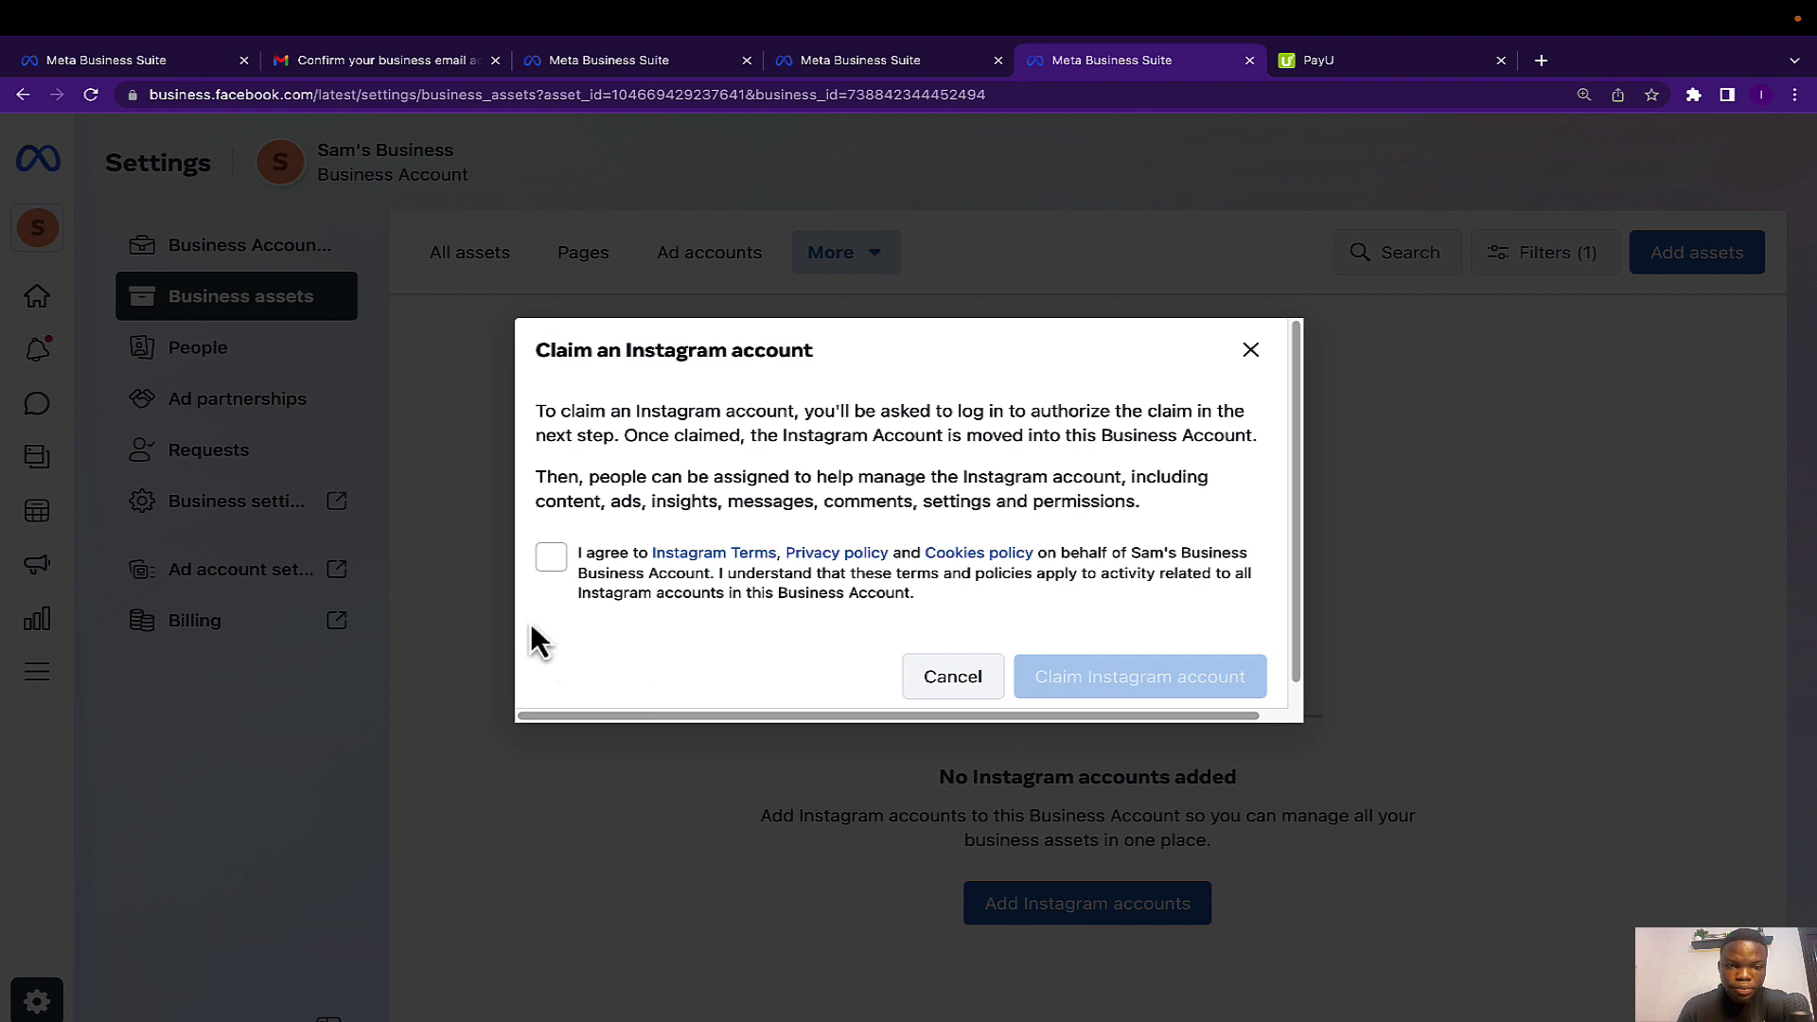
left_click(548, 568)
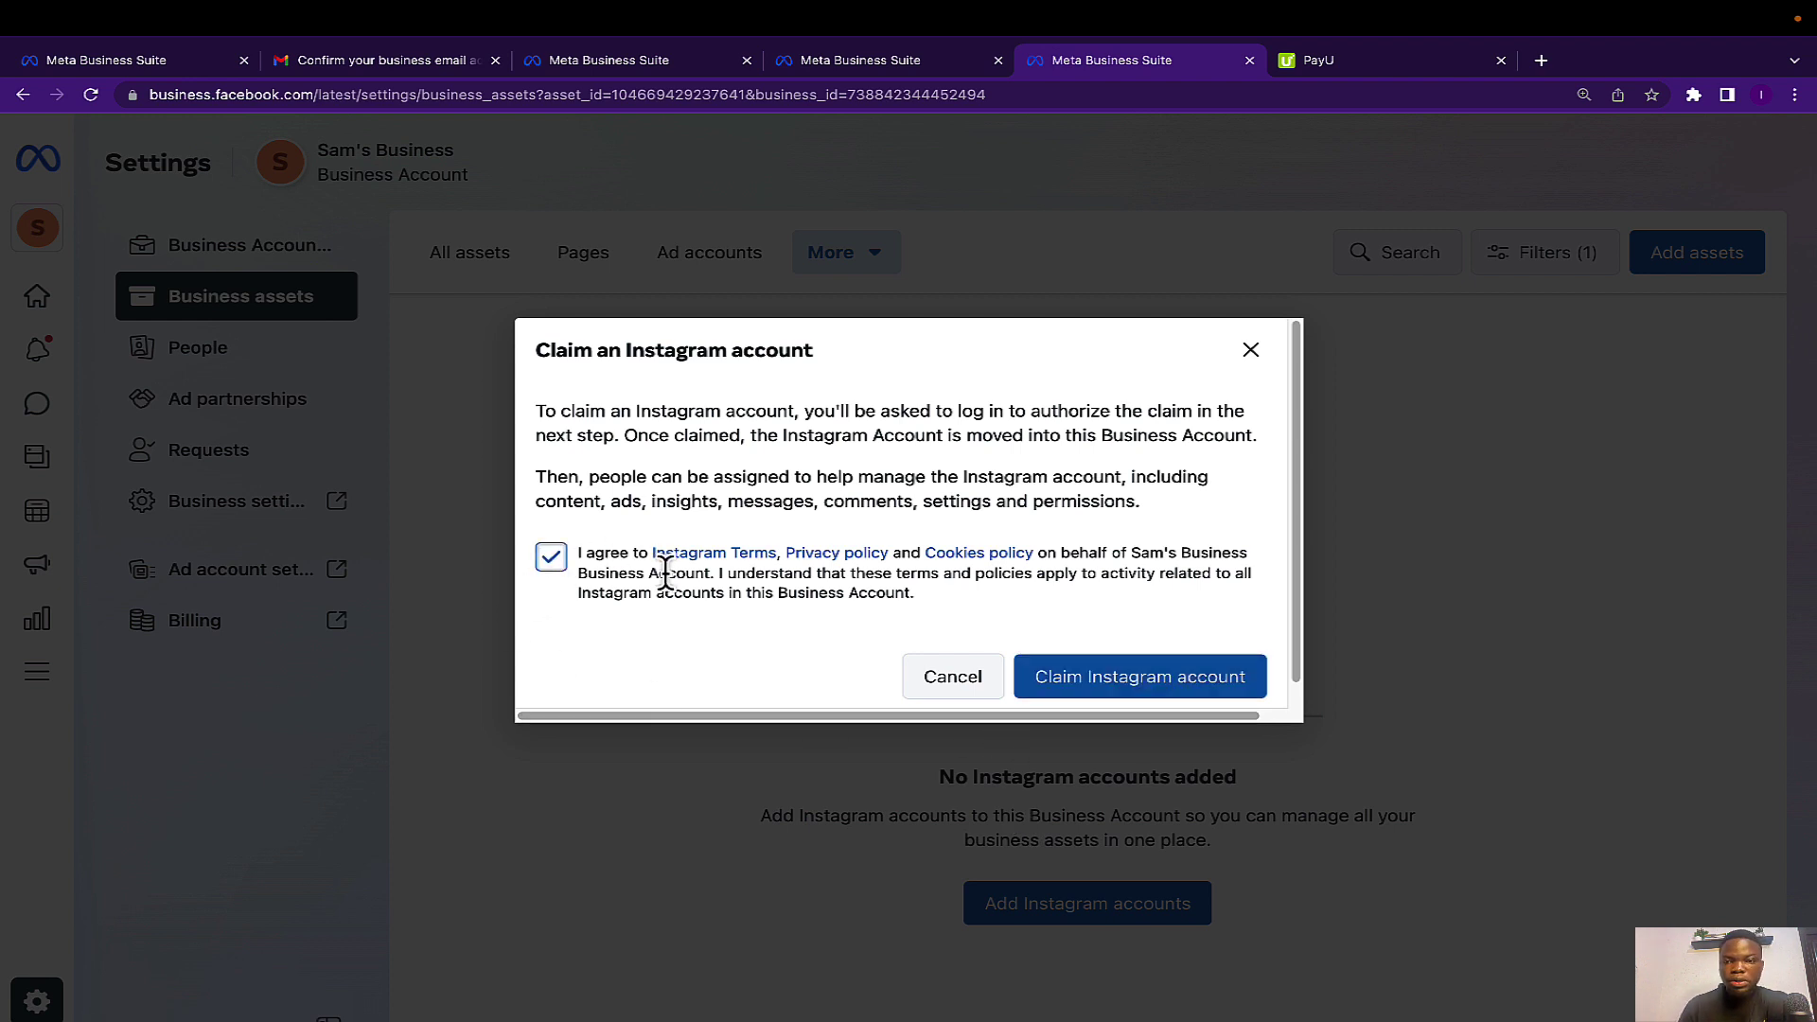
scroll(951, 615, "down", 1)
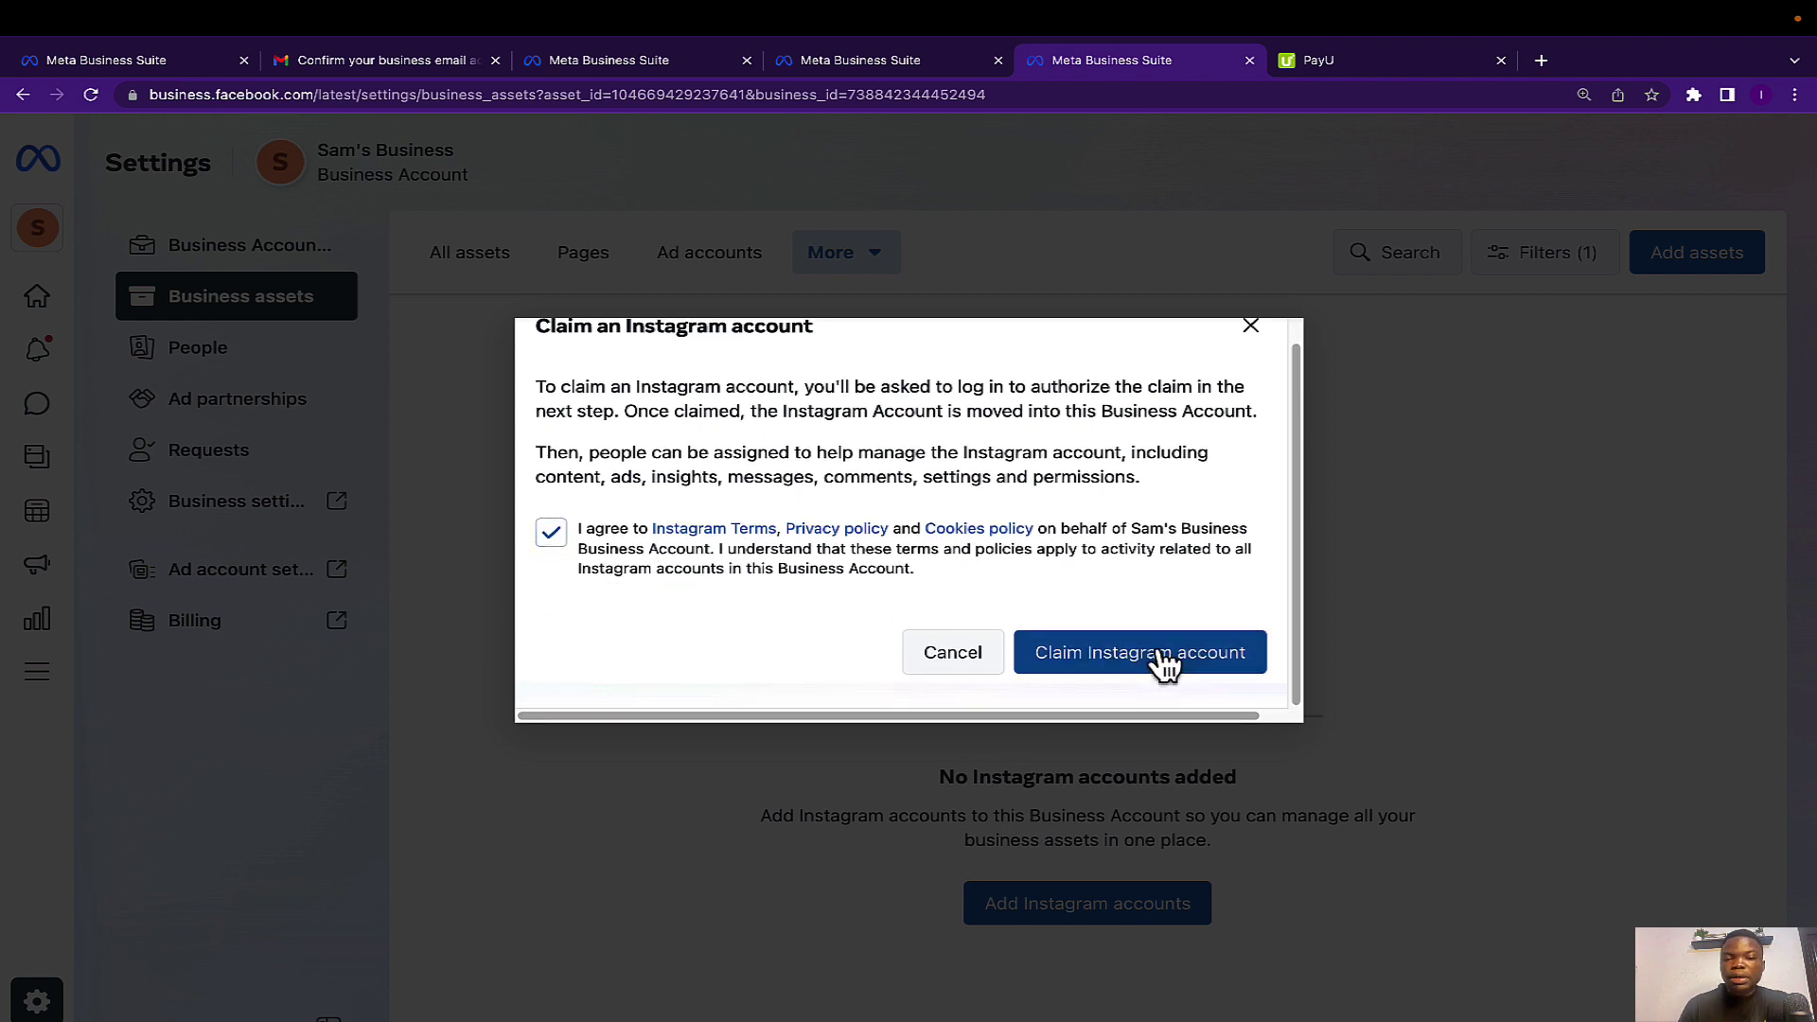
left_click(1158, 655)
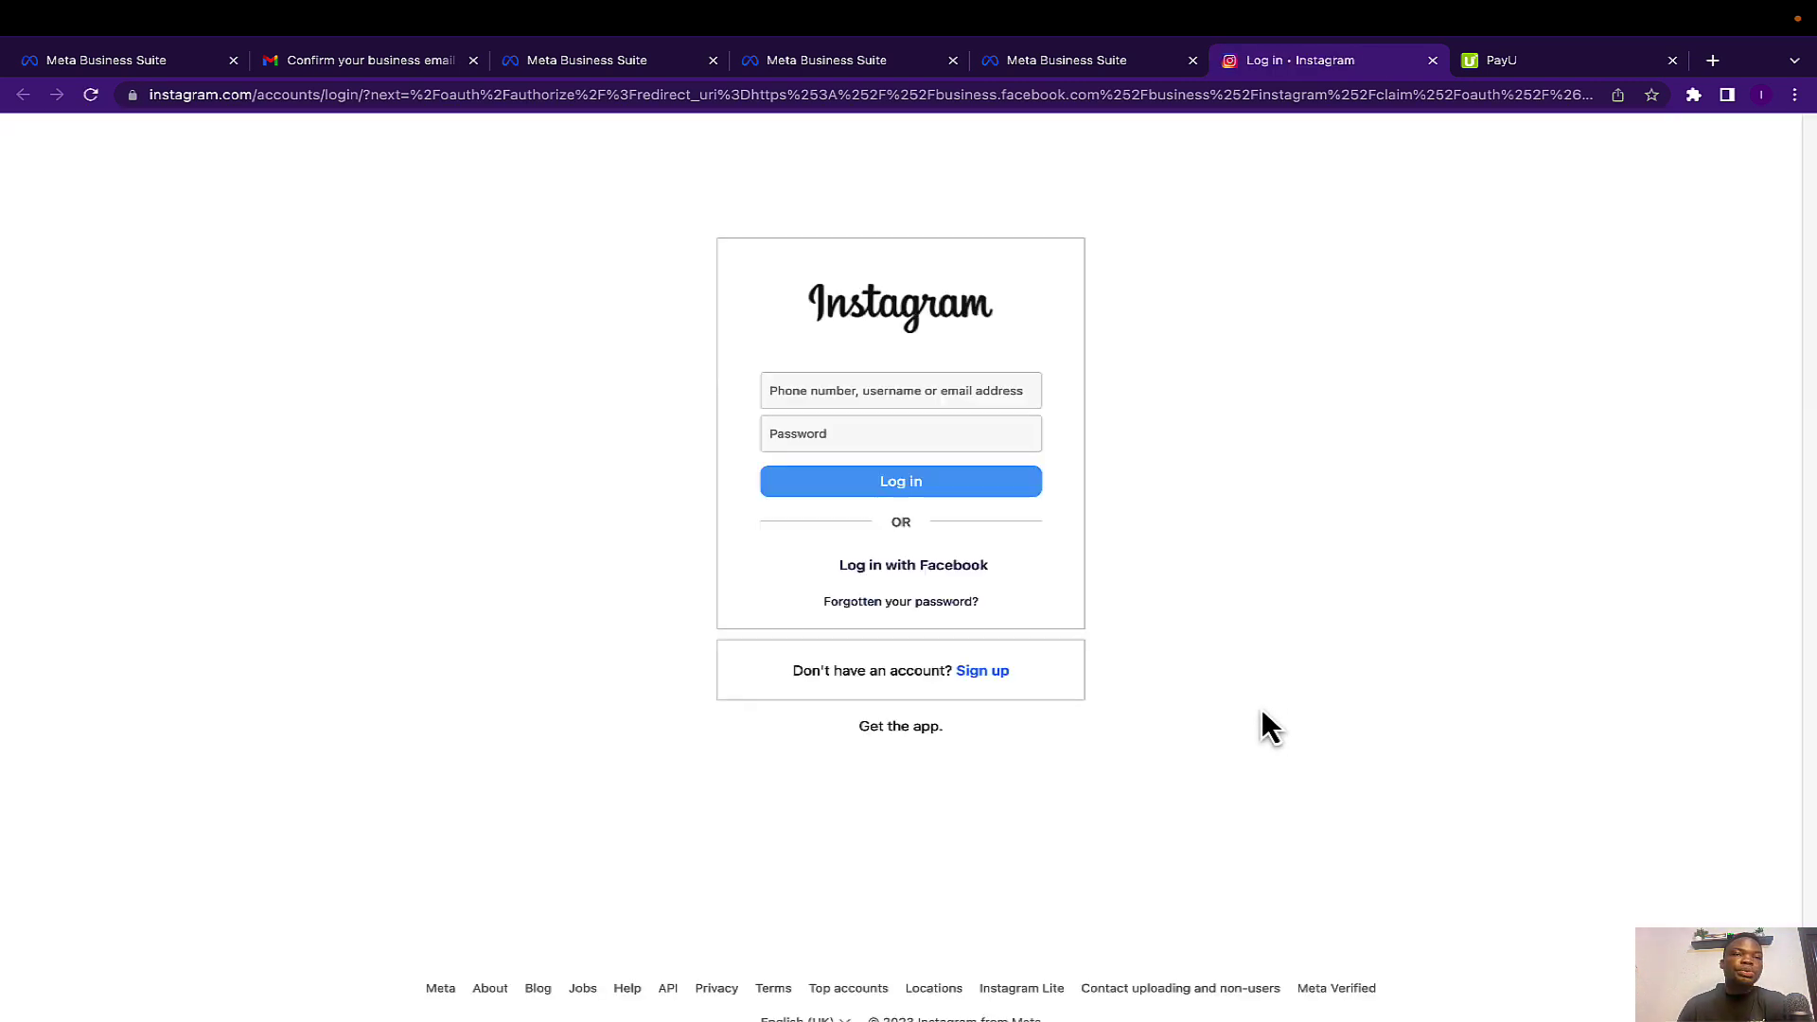
Leave the Instagram login unsigned and return to the Meta Business Suite claim dialog.
left_click(809, 393)
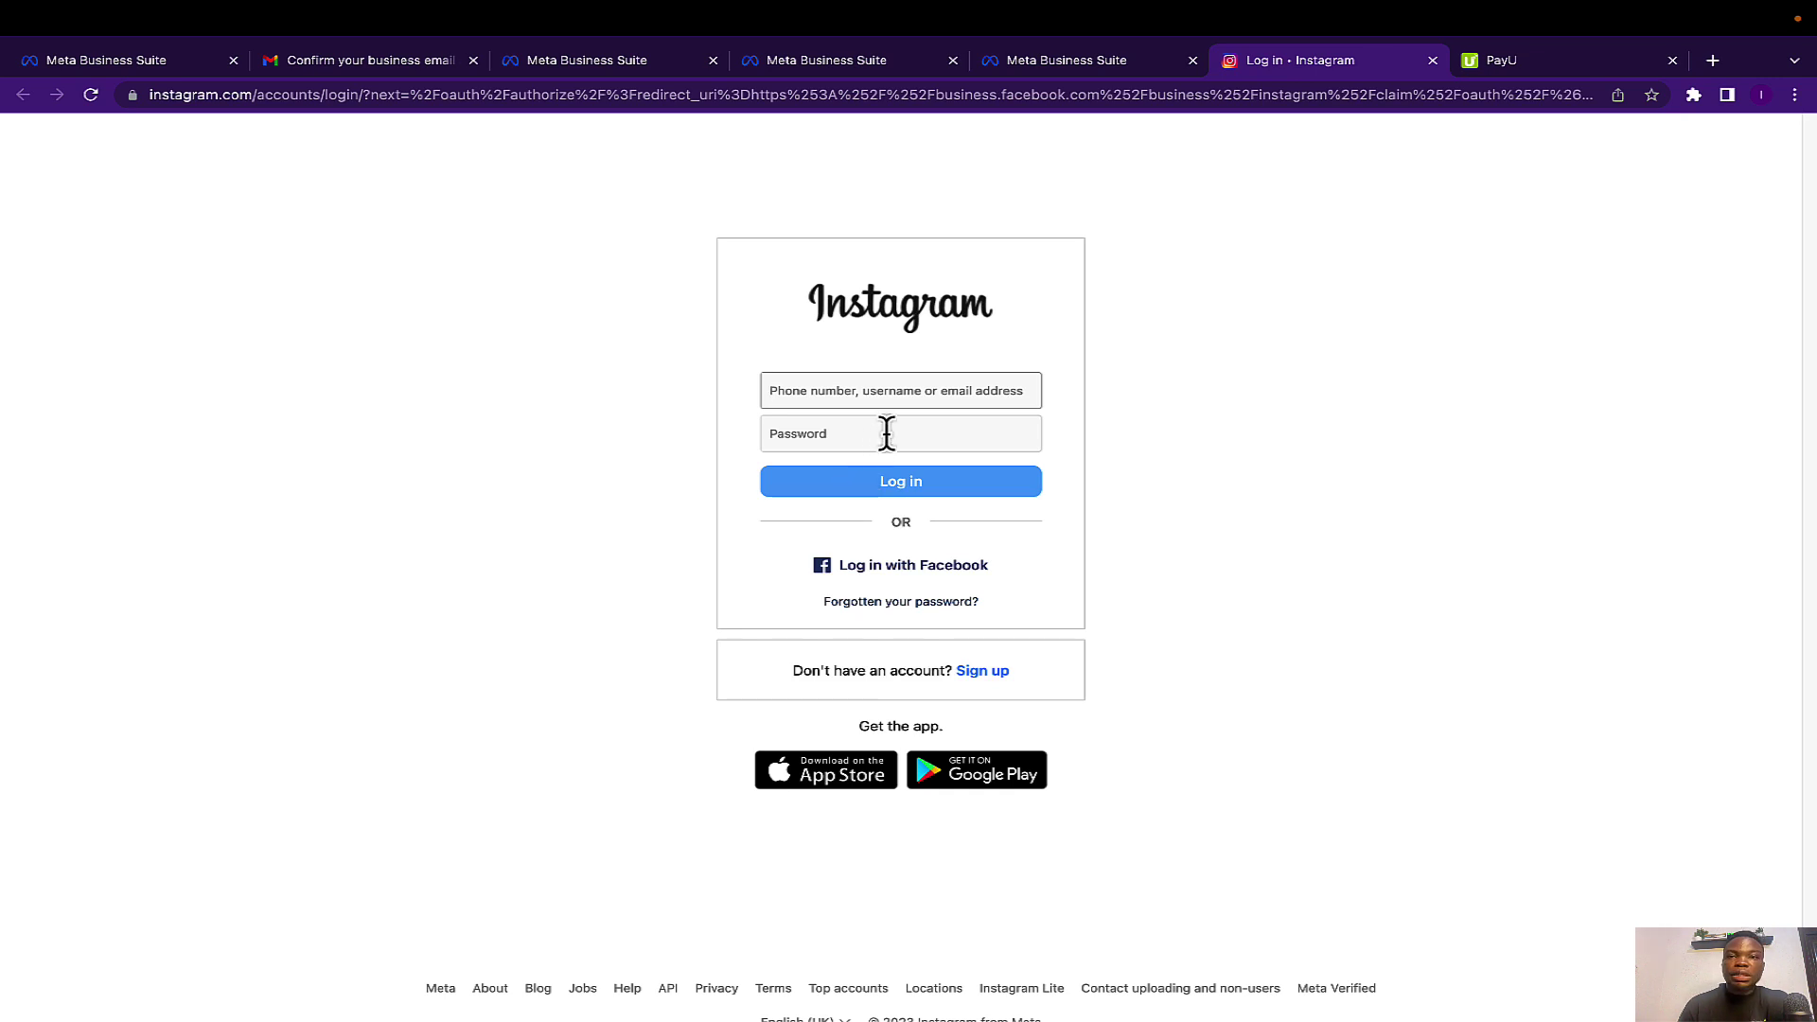
left_click(1031, 65)
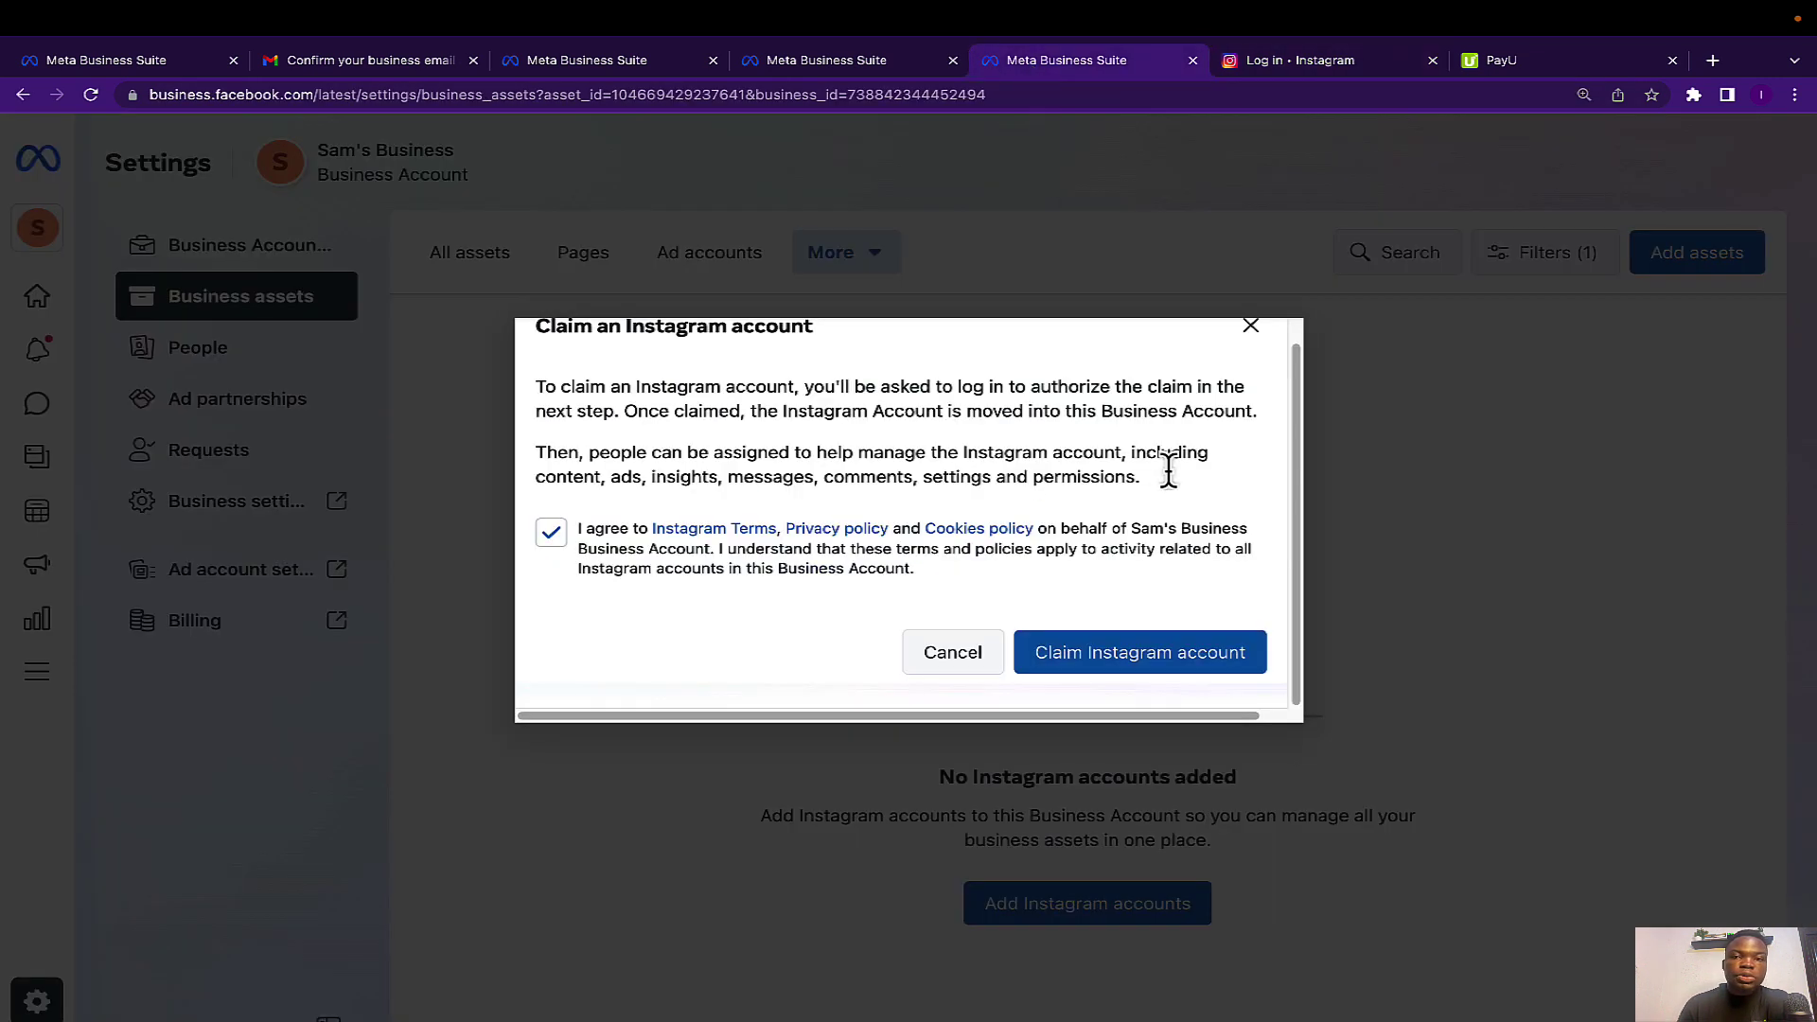
Close the Instagram claim and view Business settings' Accounts > Pages, which has no Pages yet.
left_click(1249, 326)
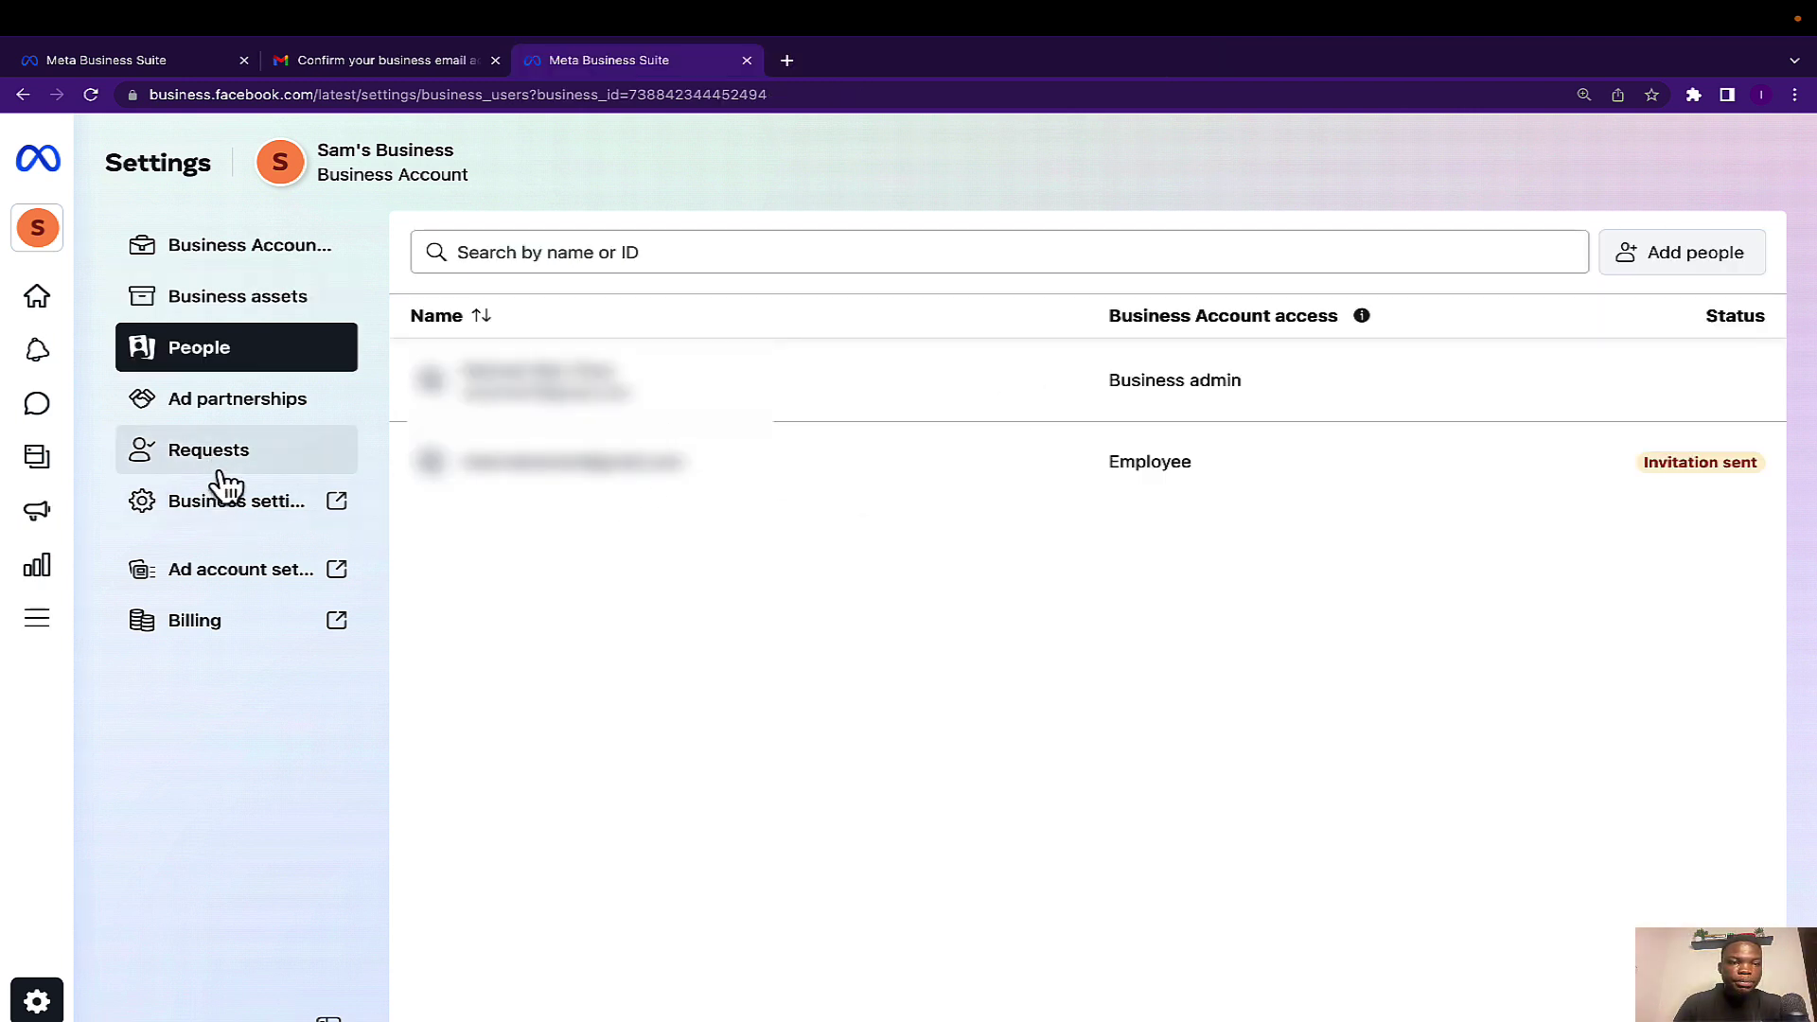
left_click(222, 506)
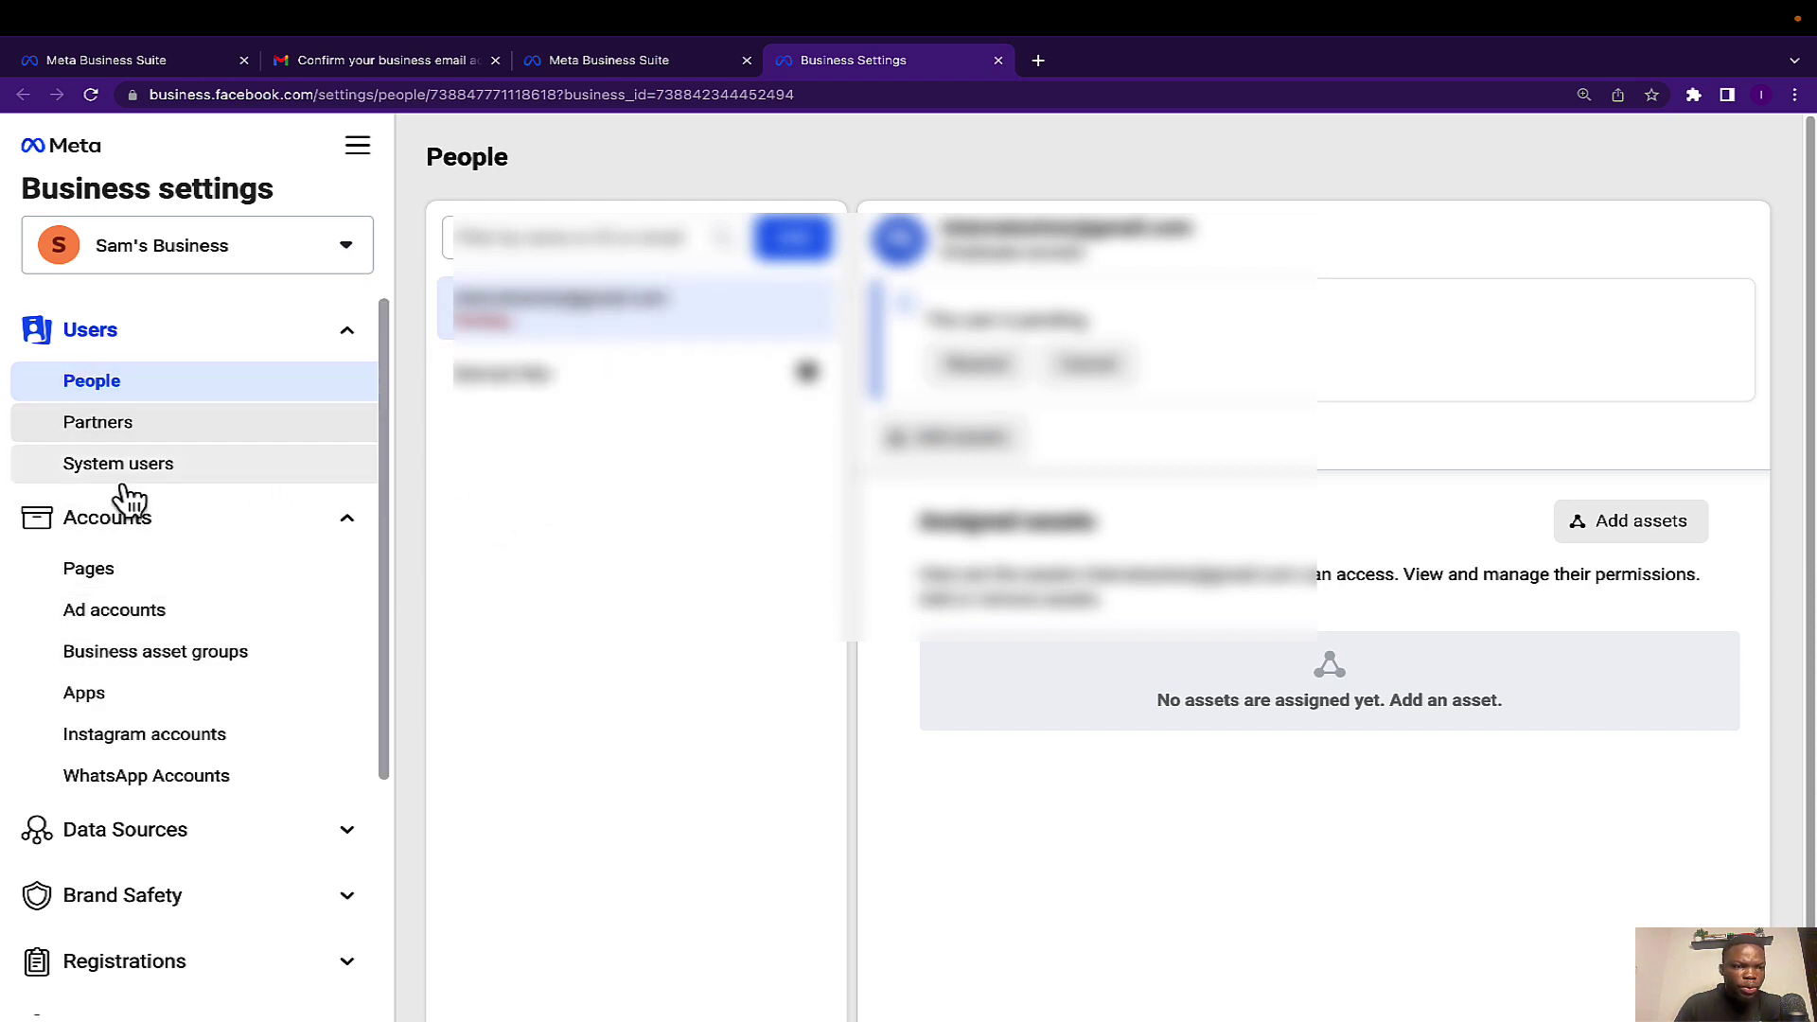
scroll(94, 608, "down", 1)
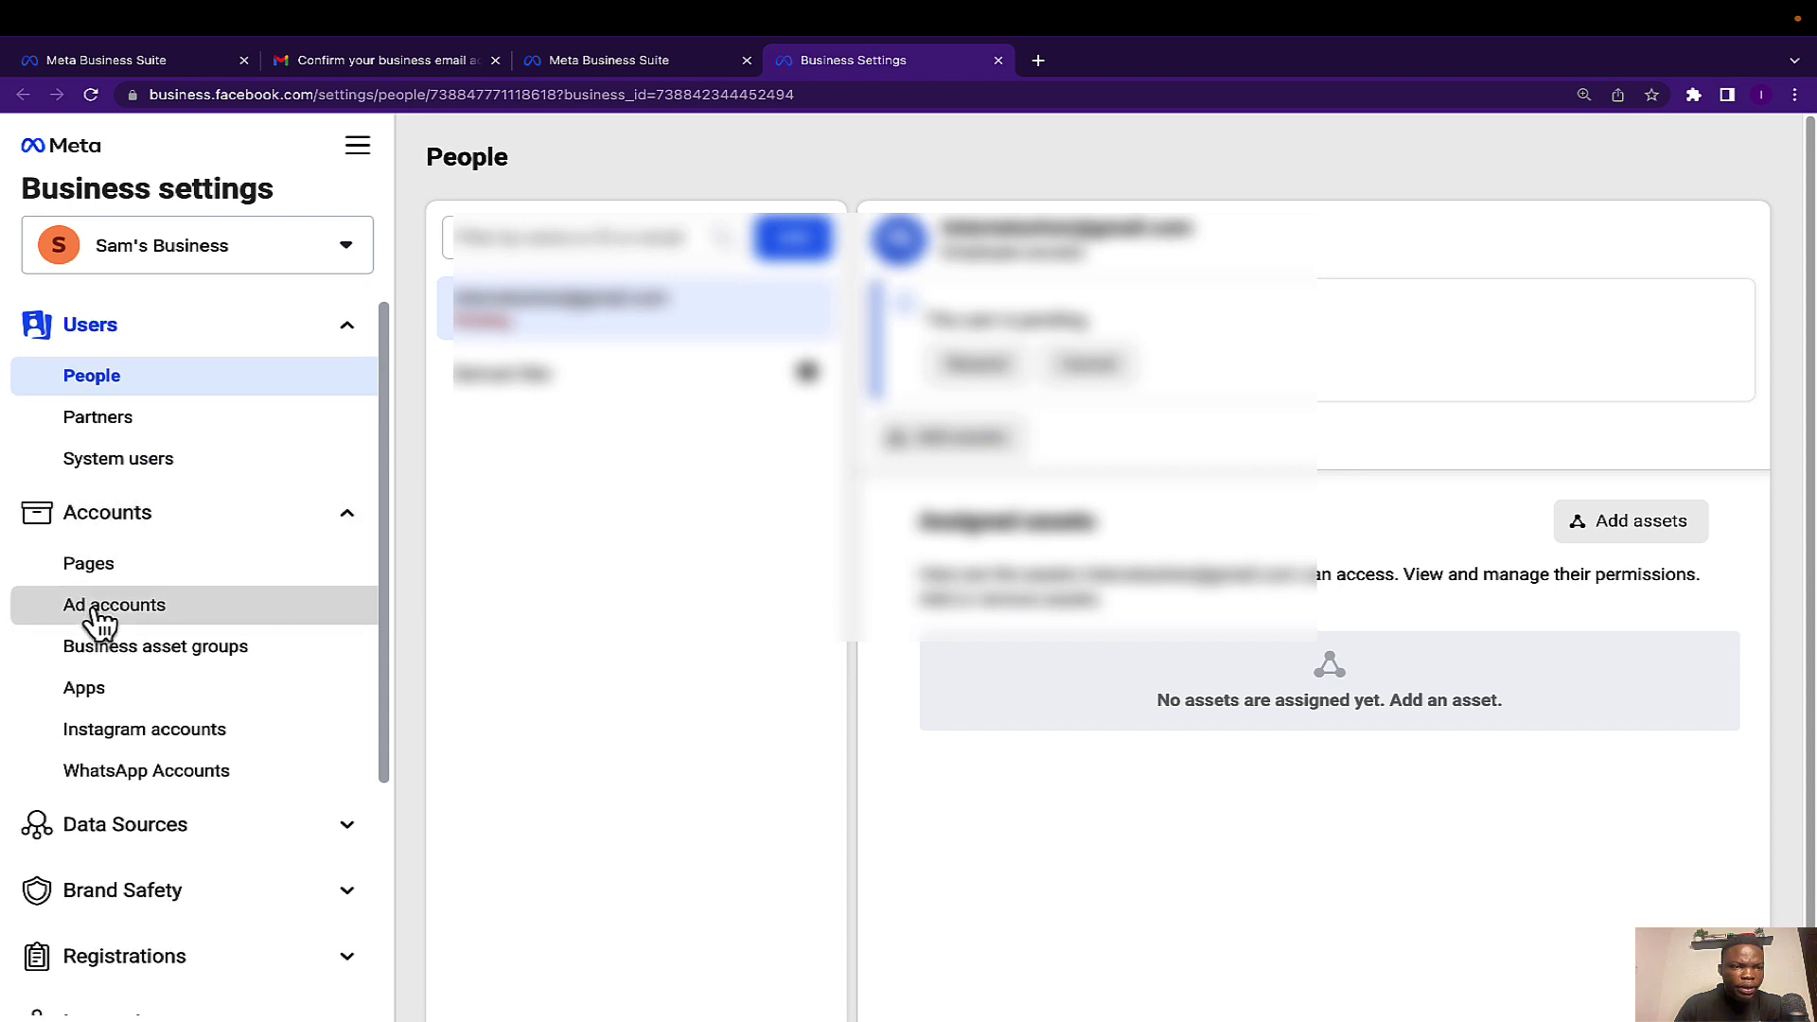
left_click(91, 560)
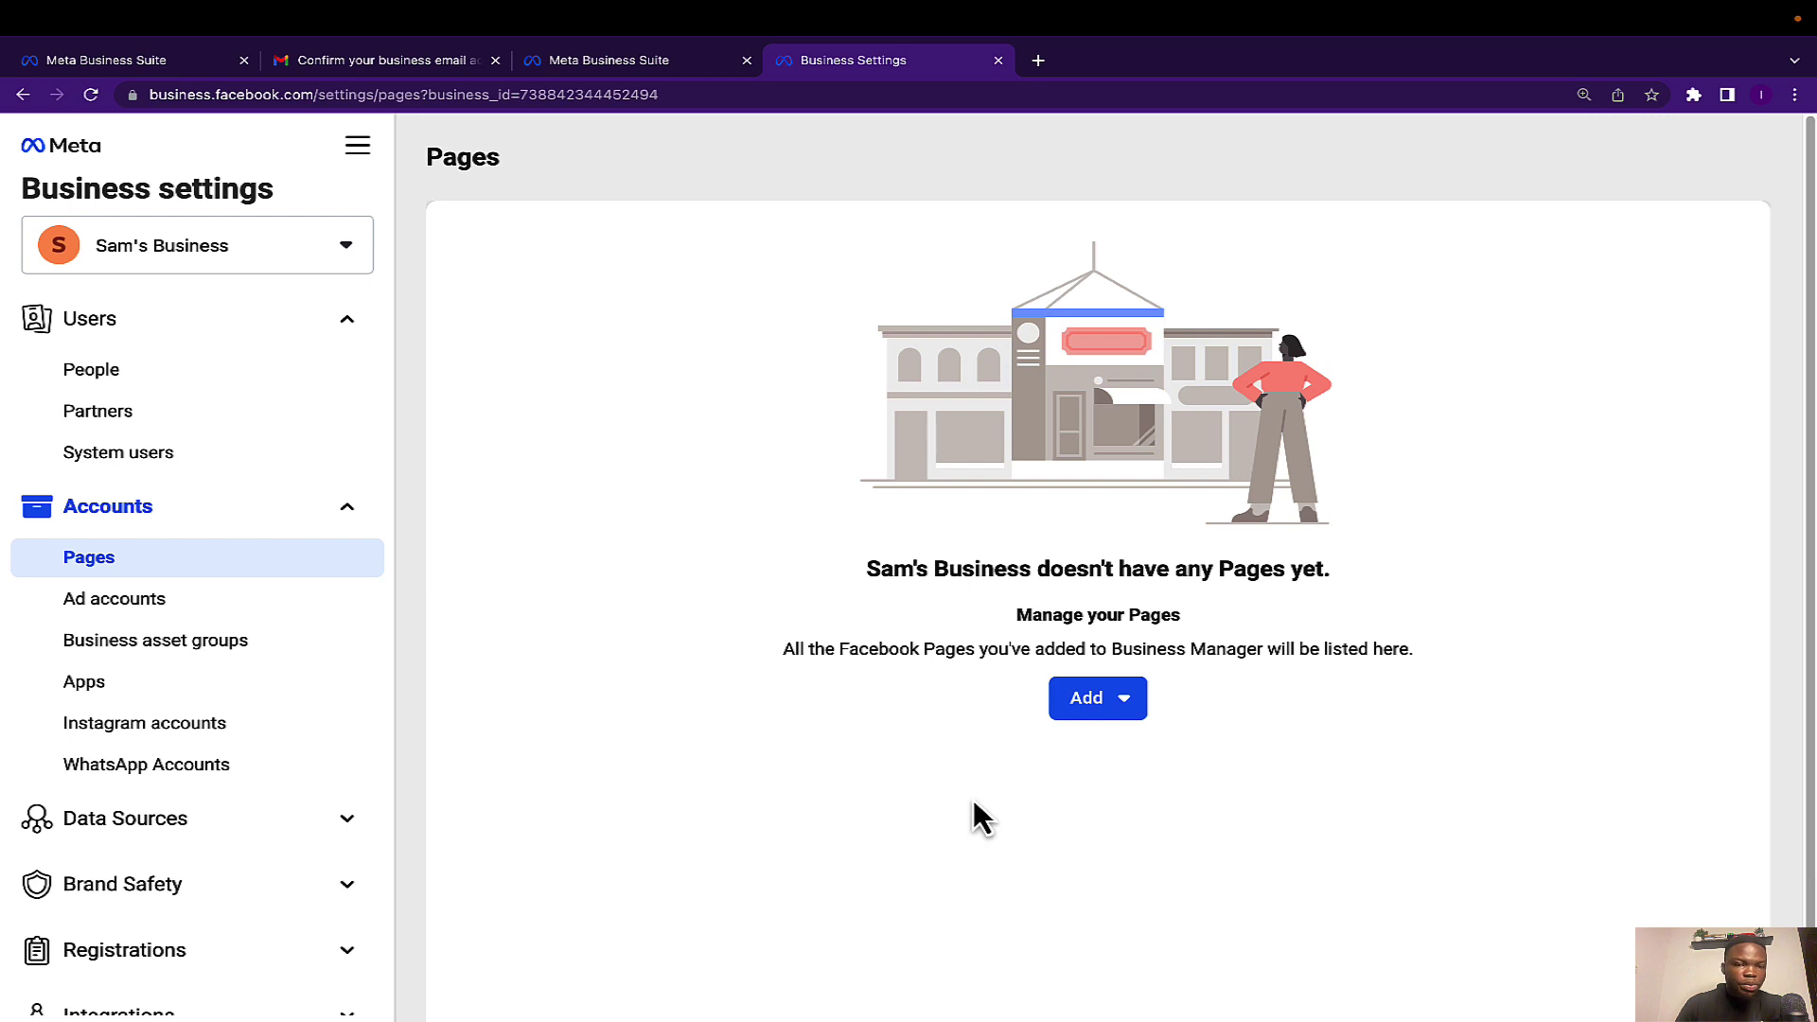
Start adding an existing Page via Add a Page, then cancel the dialog.
left_click(1125, 716)
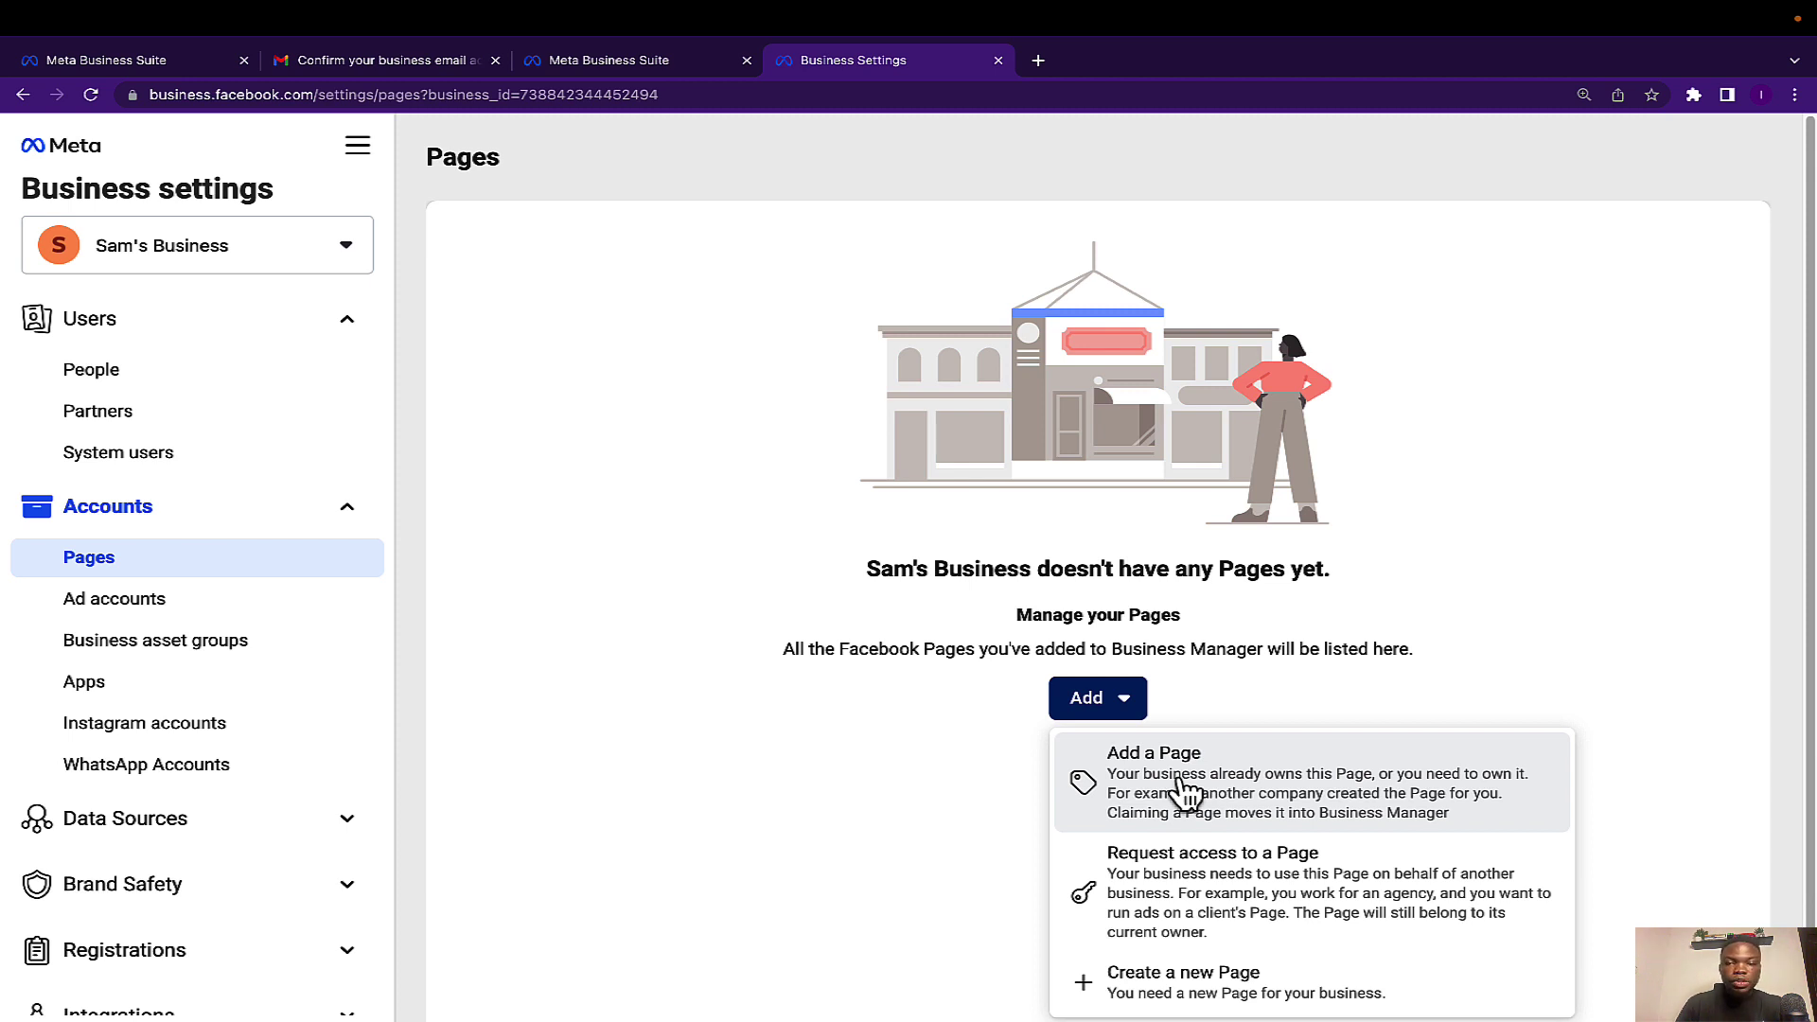
left_click(1185, 791)
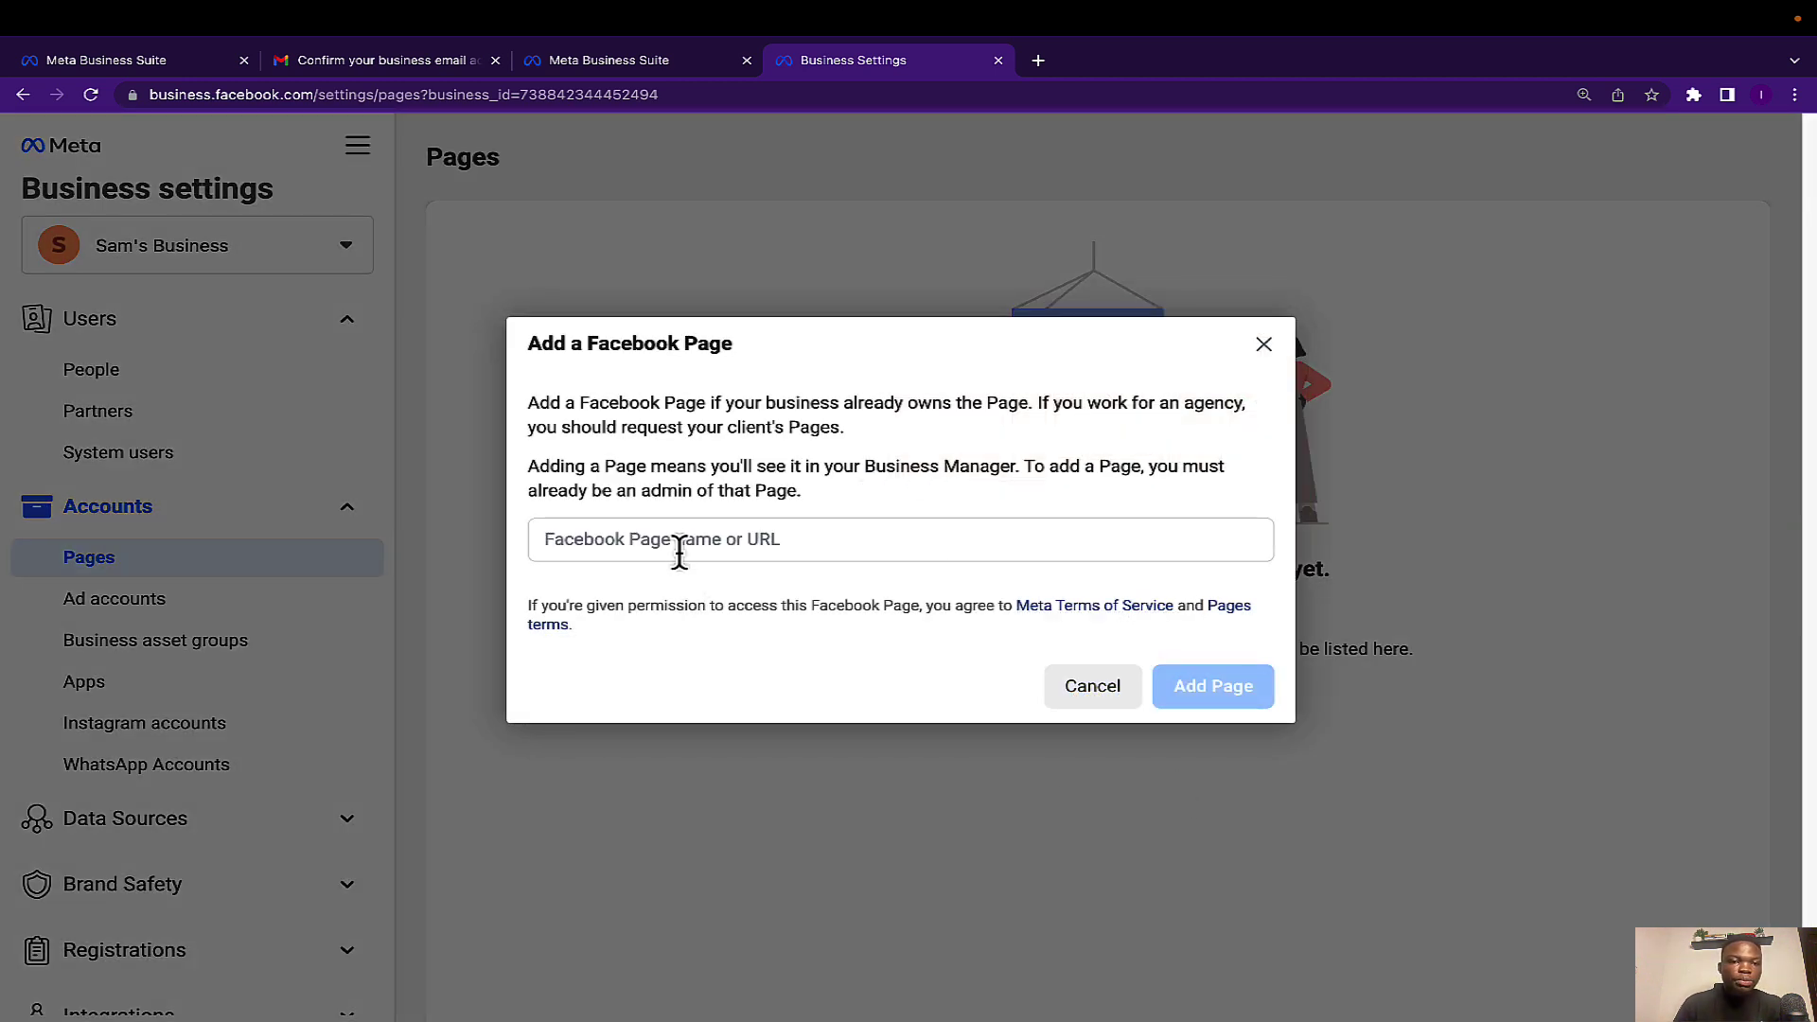
left_click(680, 548)
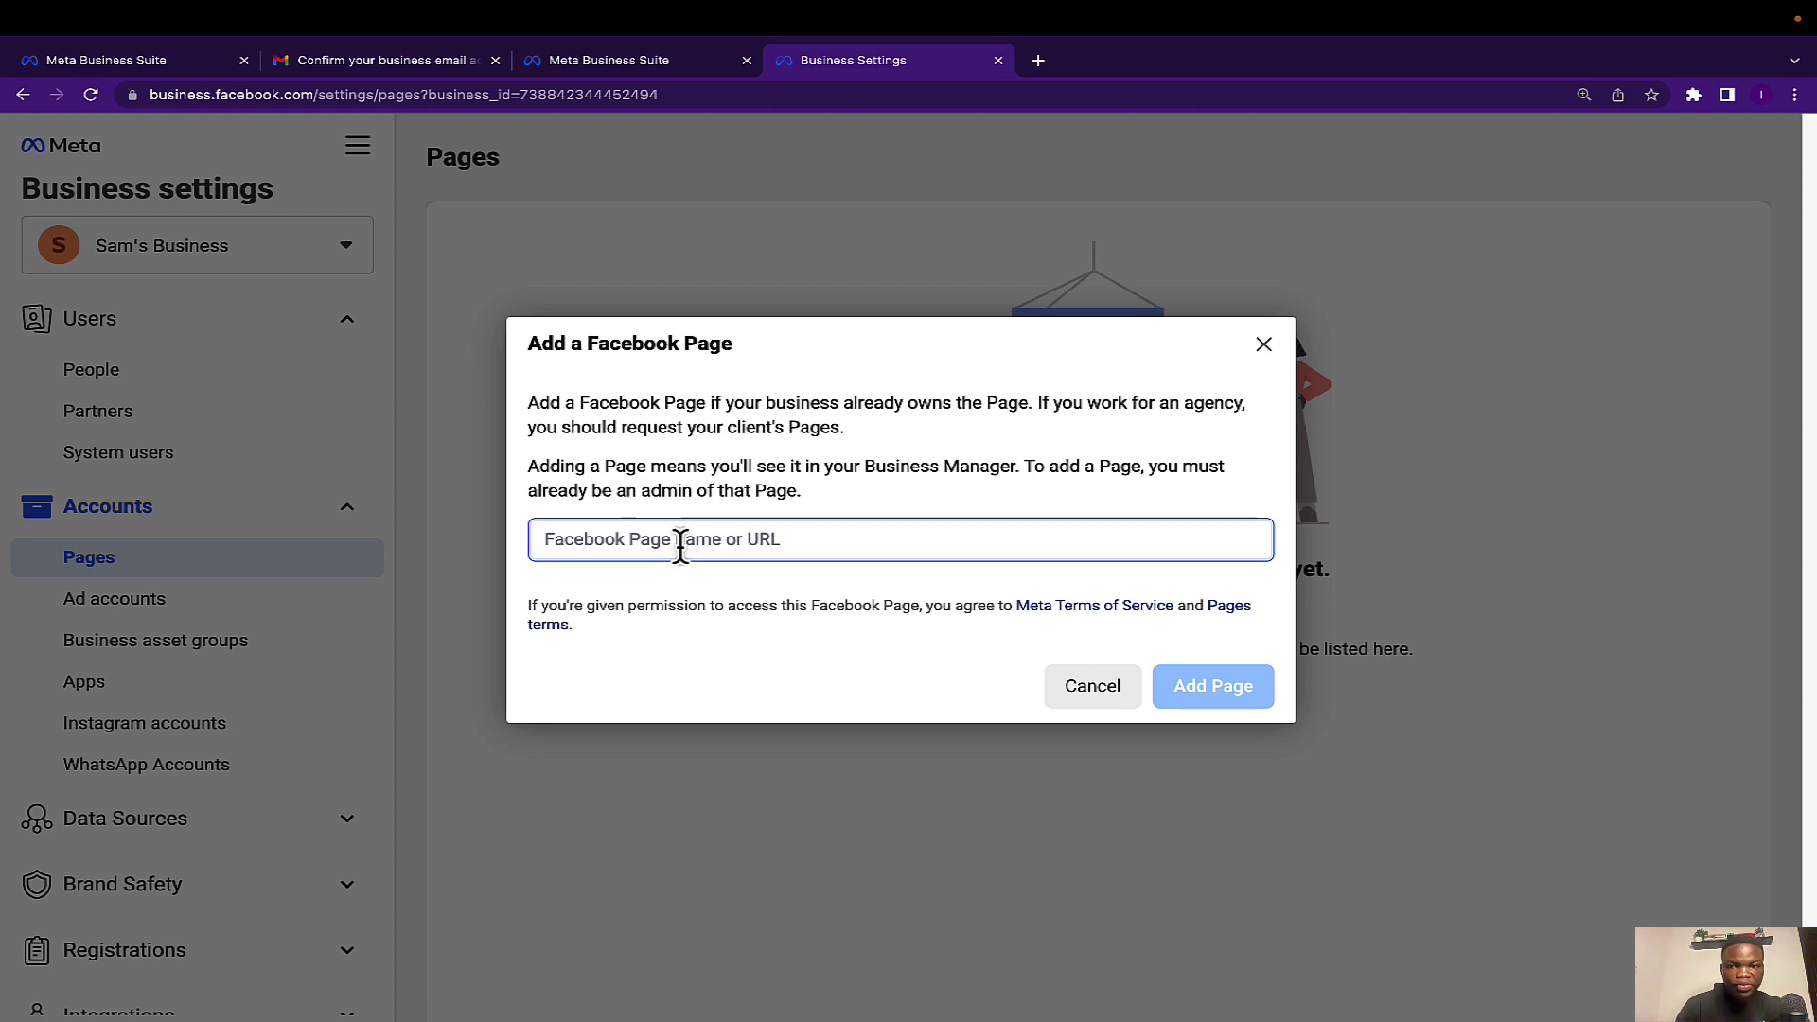
left_click(1265, 345)
Add the existing Page by searching '247', choosing 247 Shop, and confirming Add Page.
left_click(1117, 705)
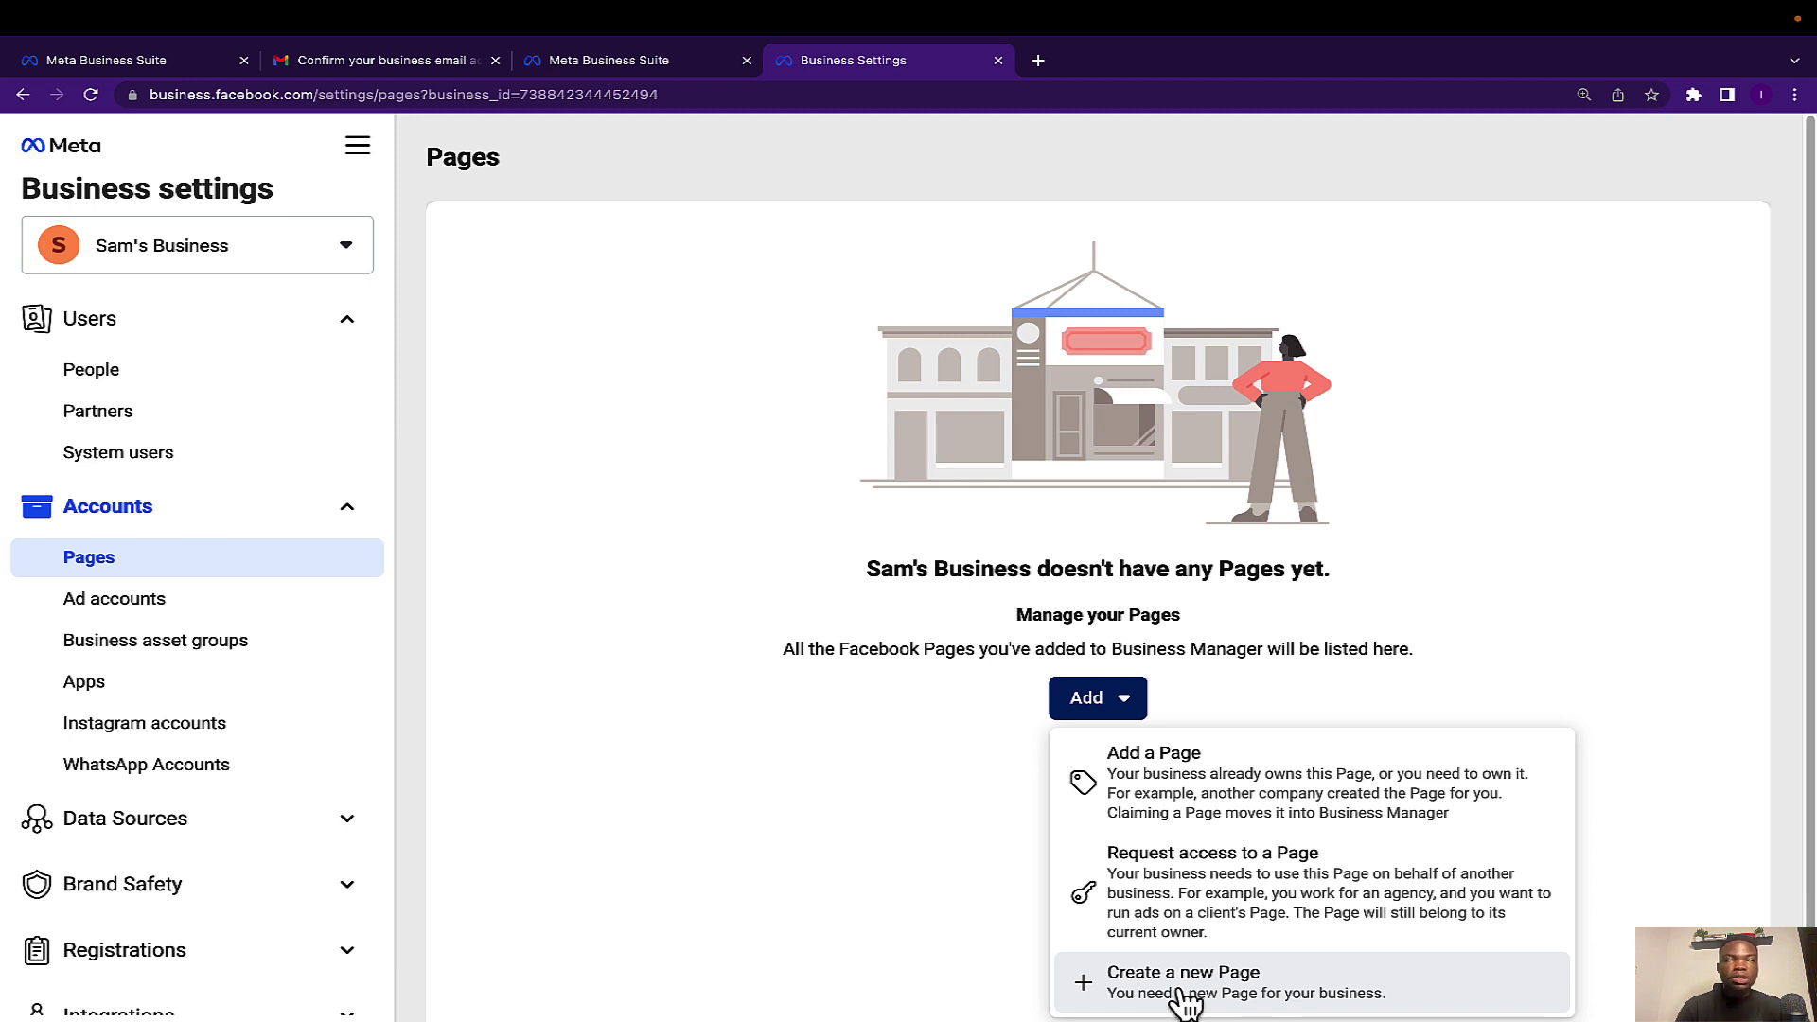
left_click(1162, 798)
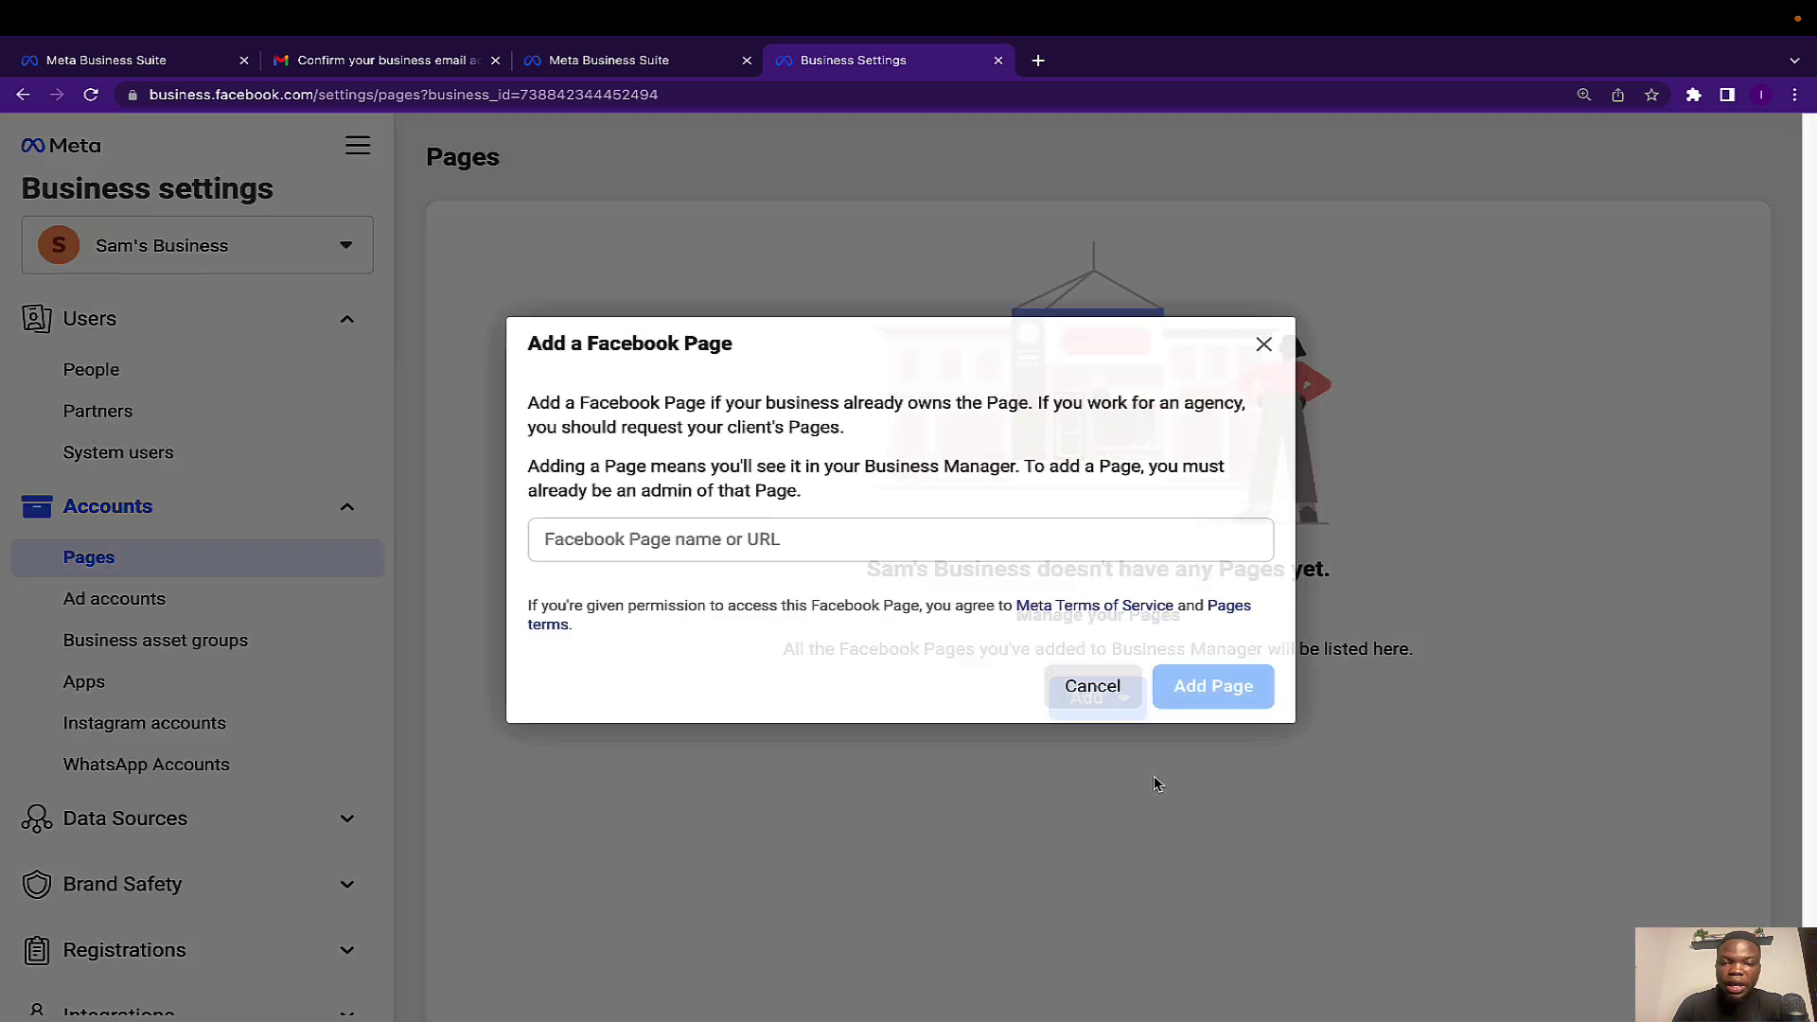
left_click(637, 539)
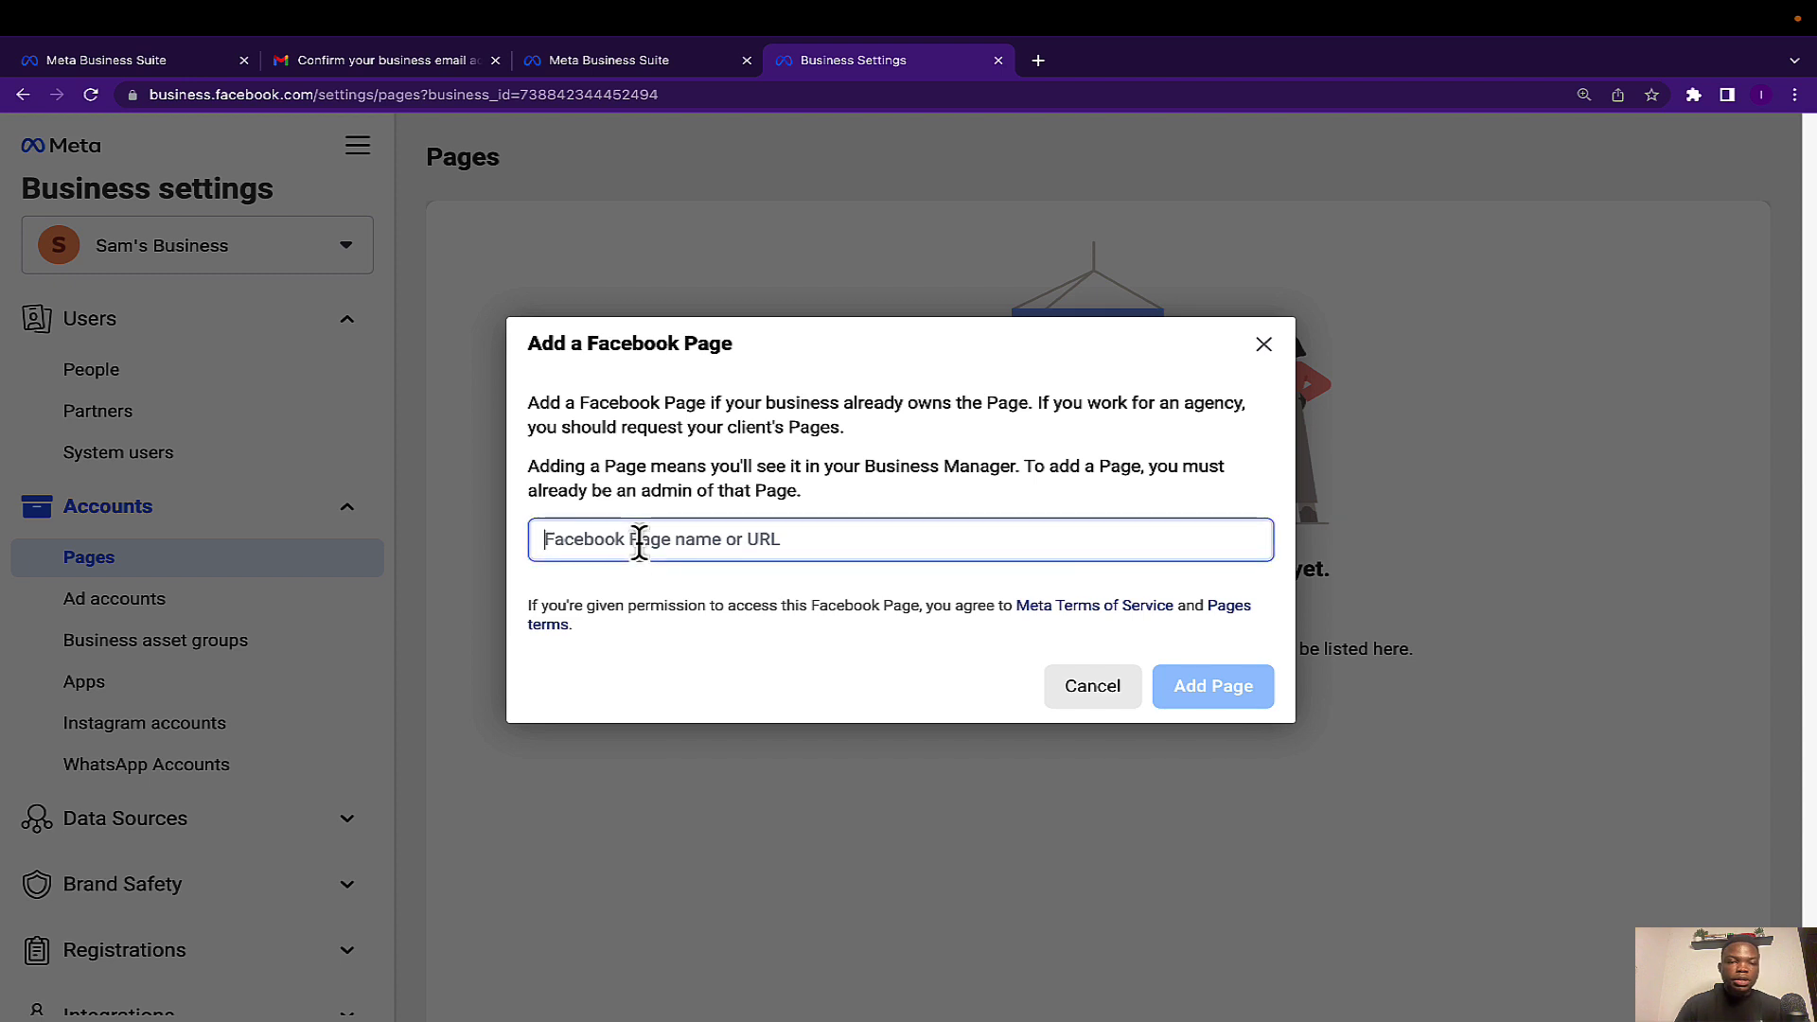
type("247")
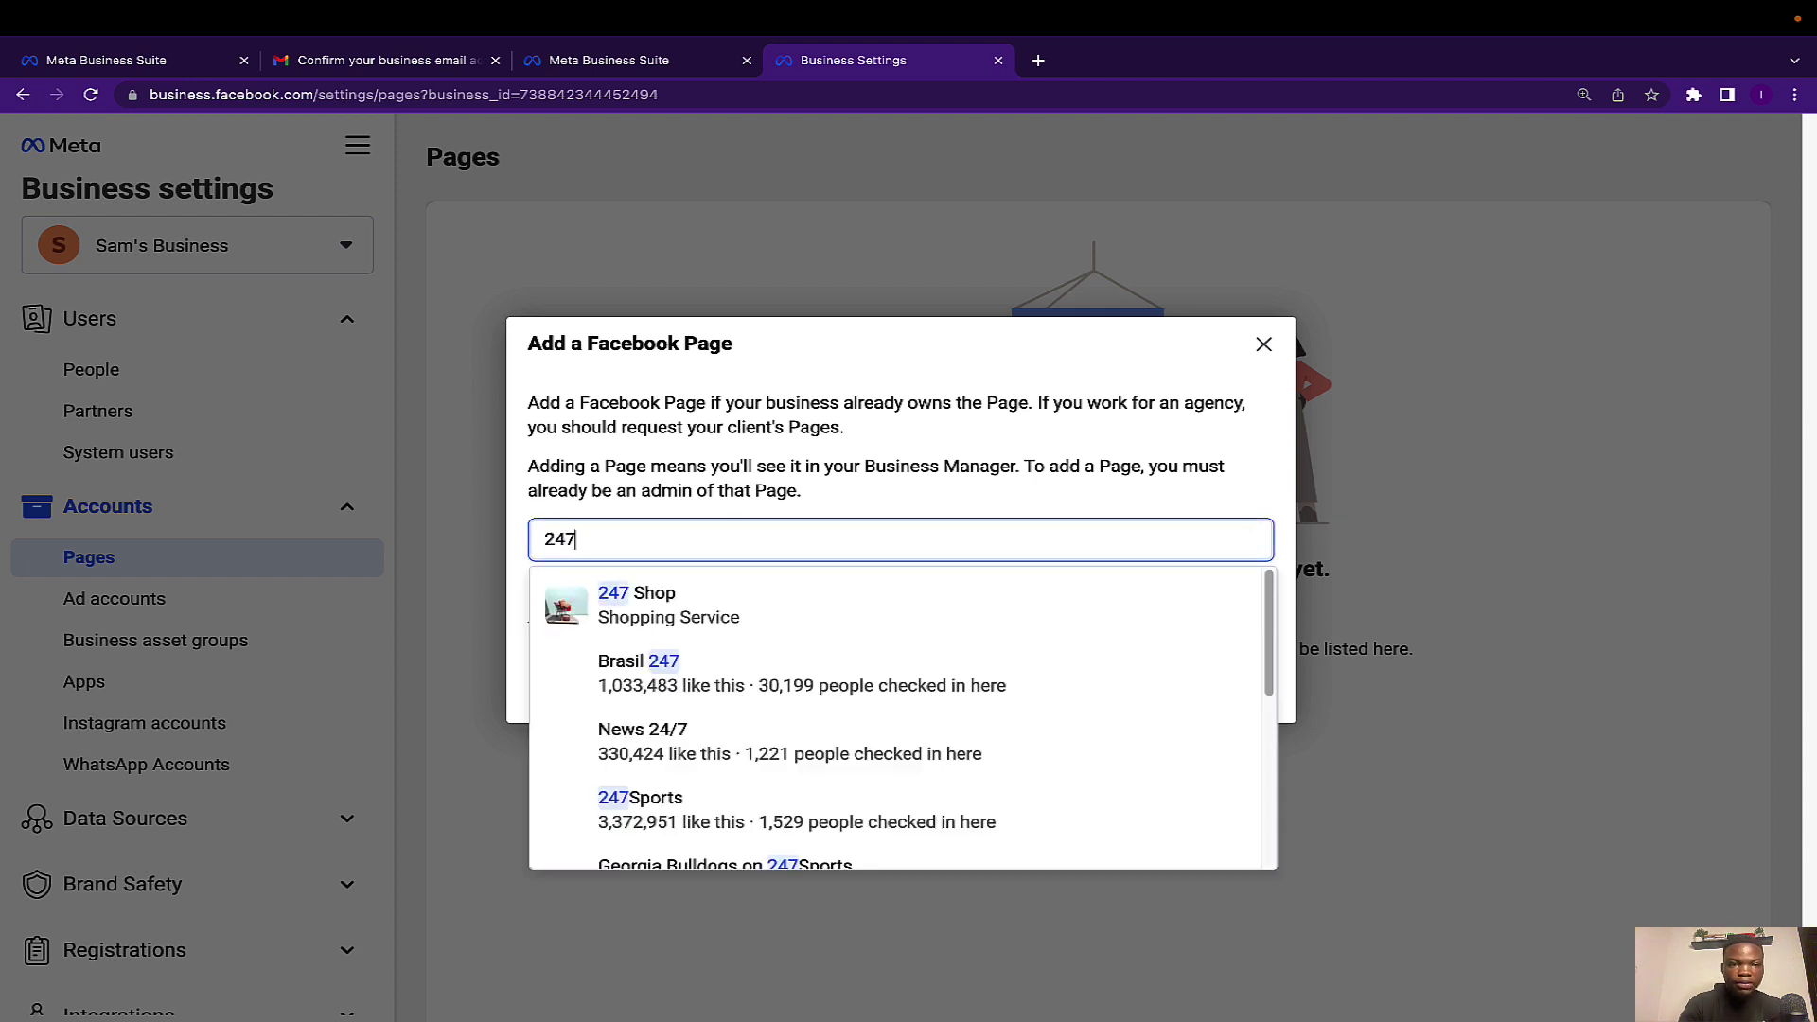
left_click(653, 605)
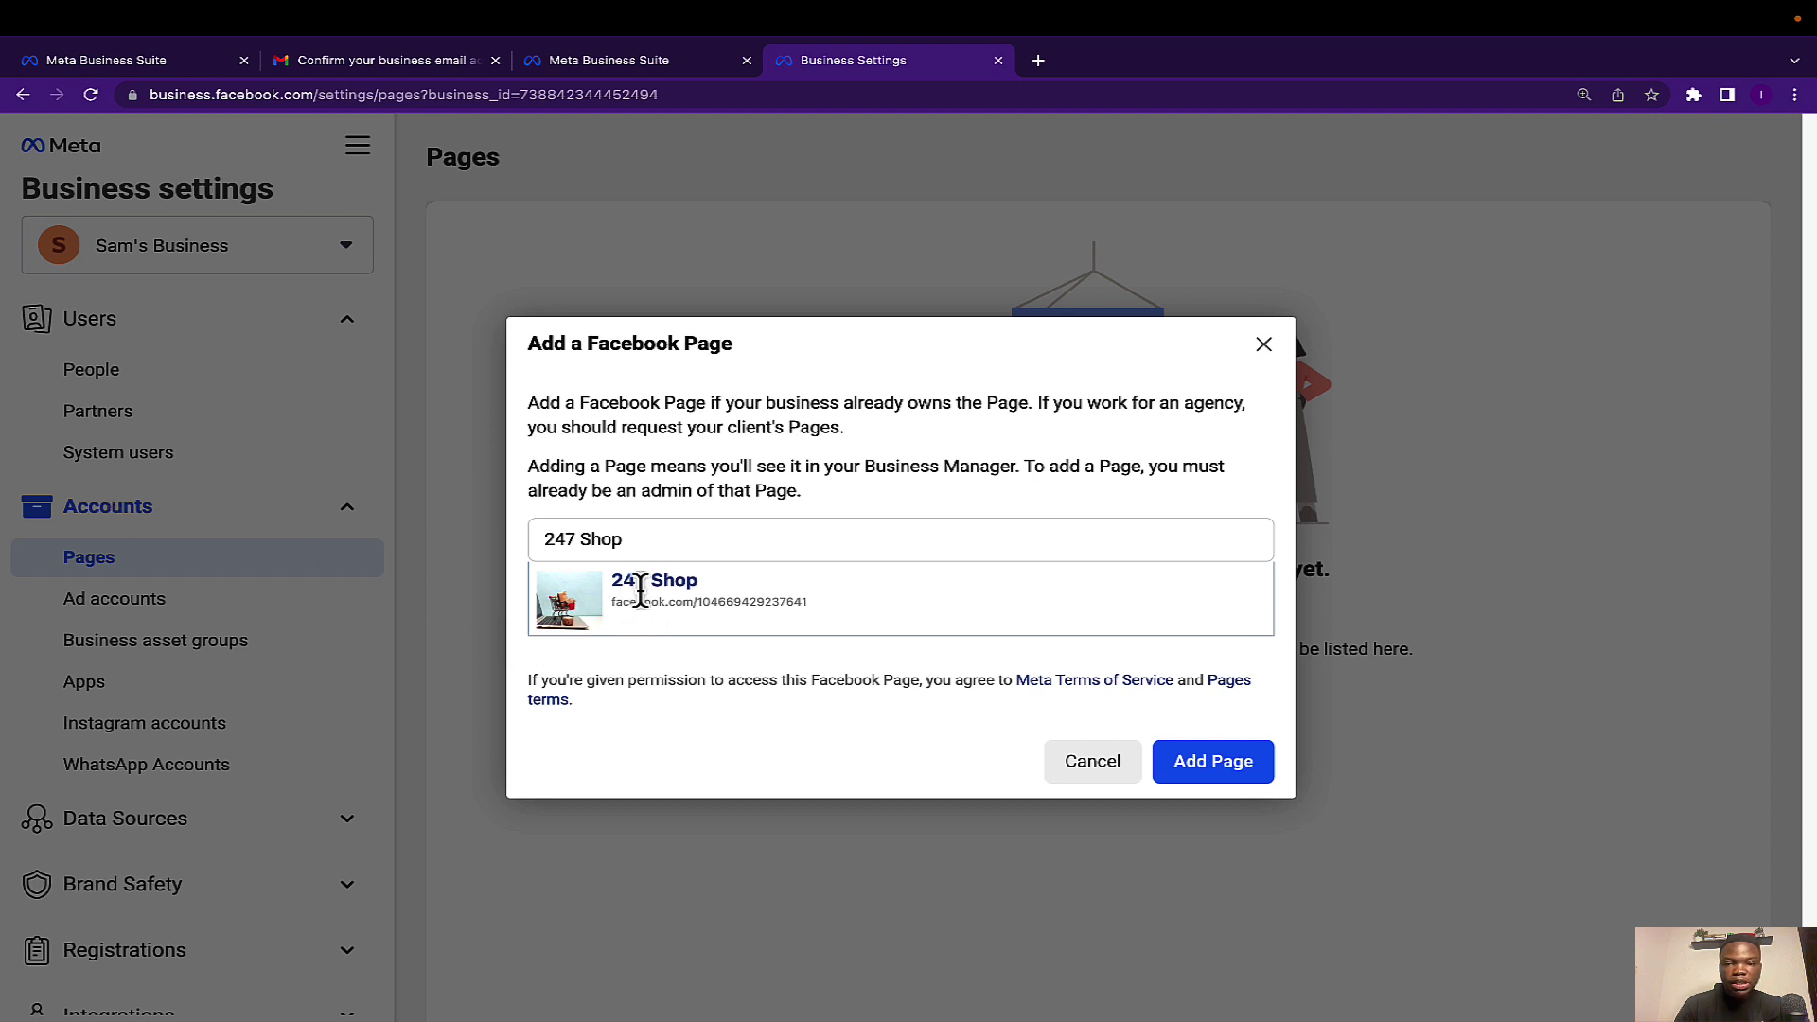
left_click(1223, 761)
left_click(1223, 761)
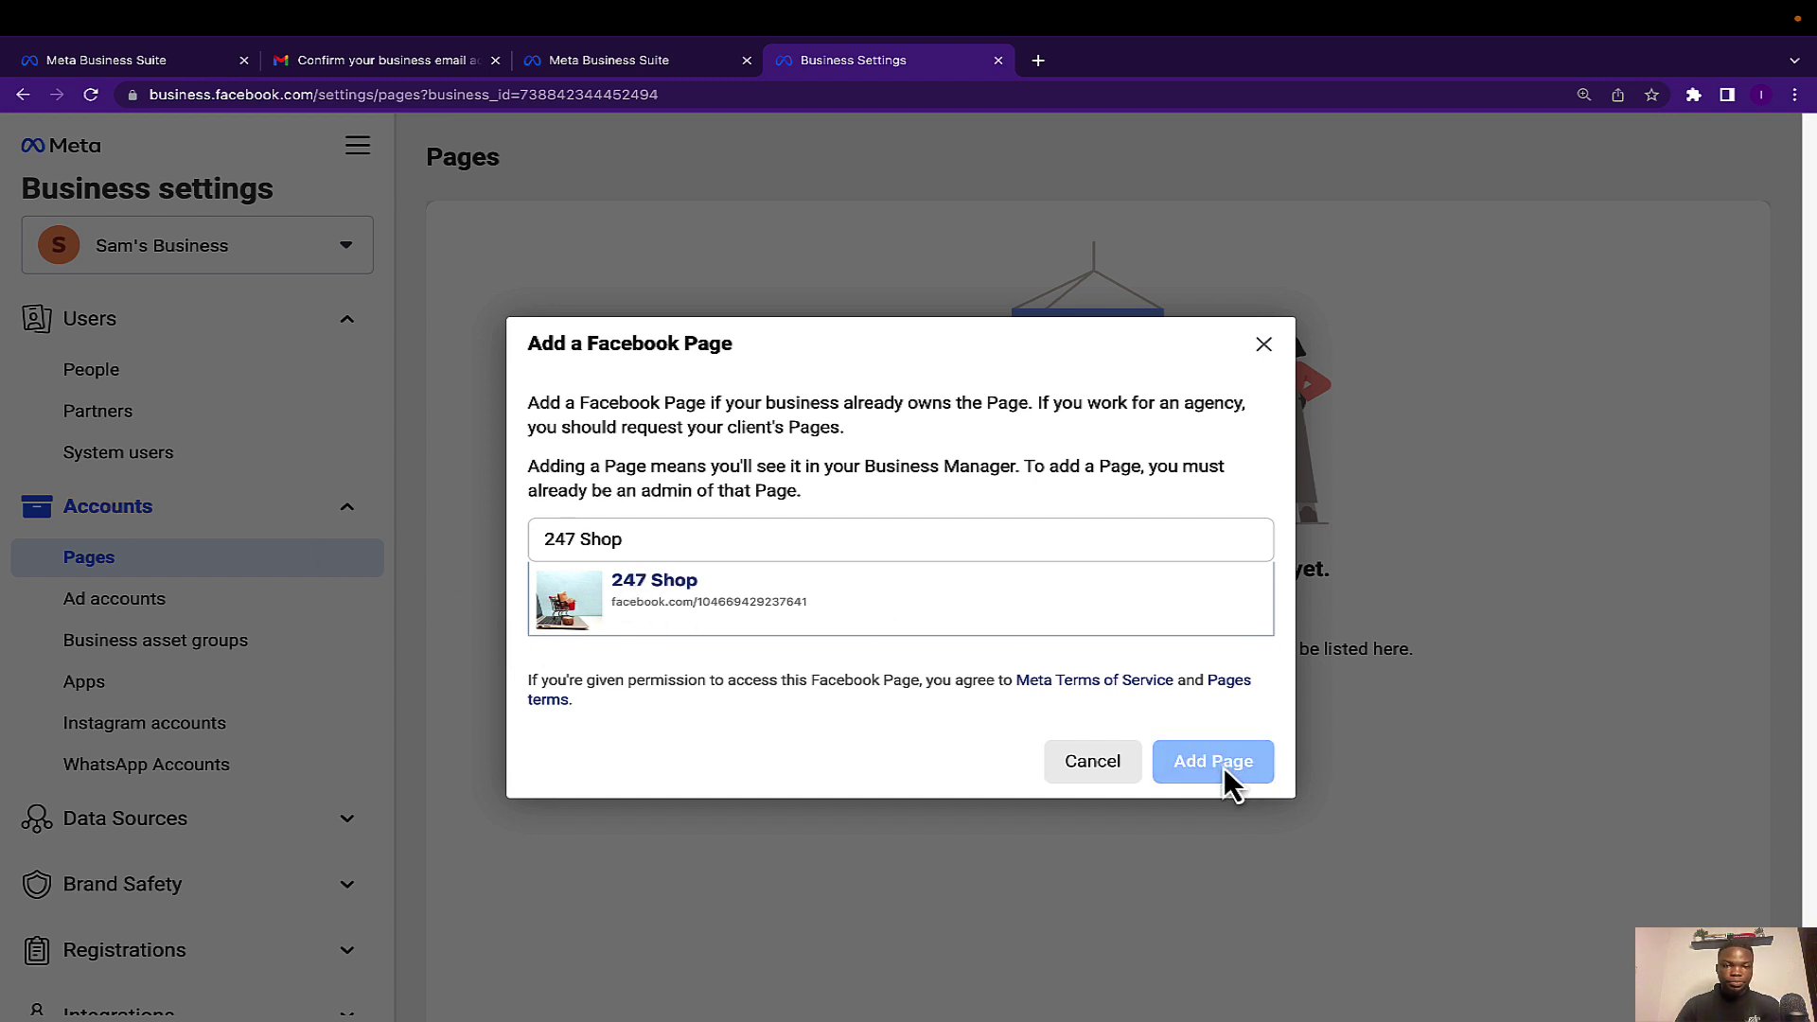
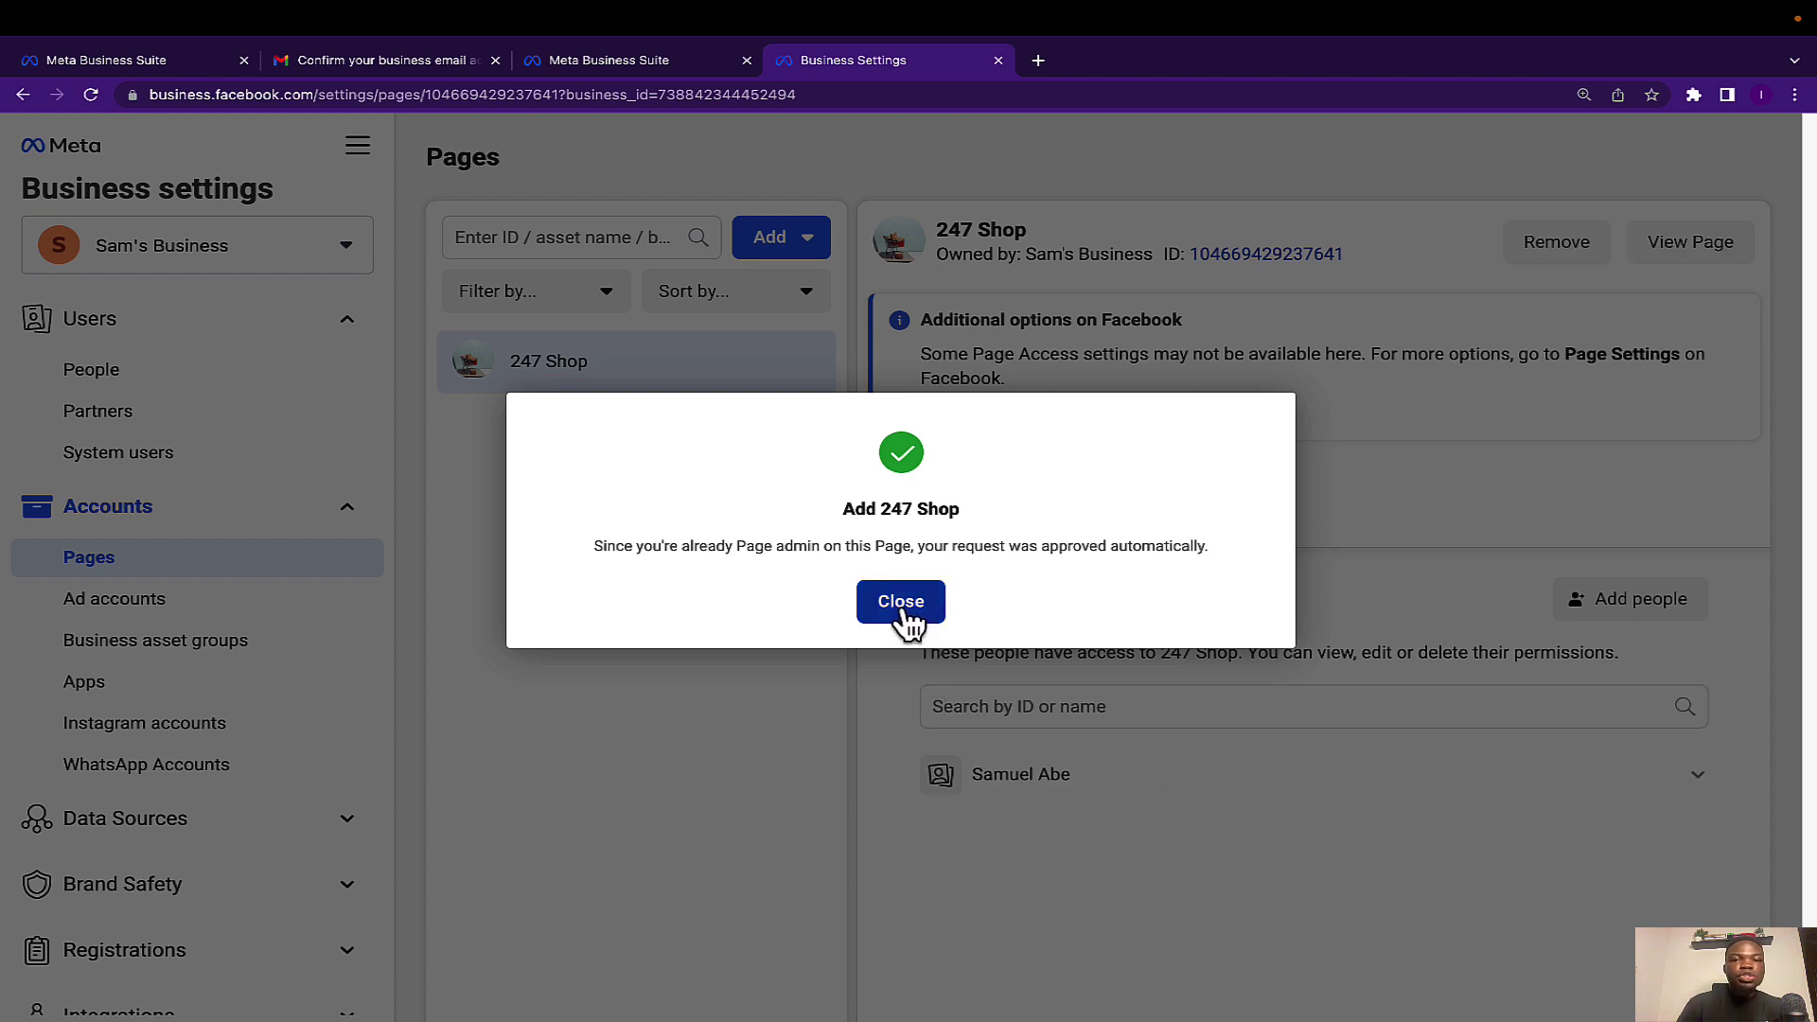
Close the 'Add 247 Shop' approval confirmation, leaving 247 Shop listed under Pages.
left_click(906, 606)
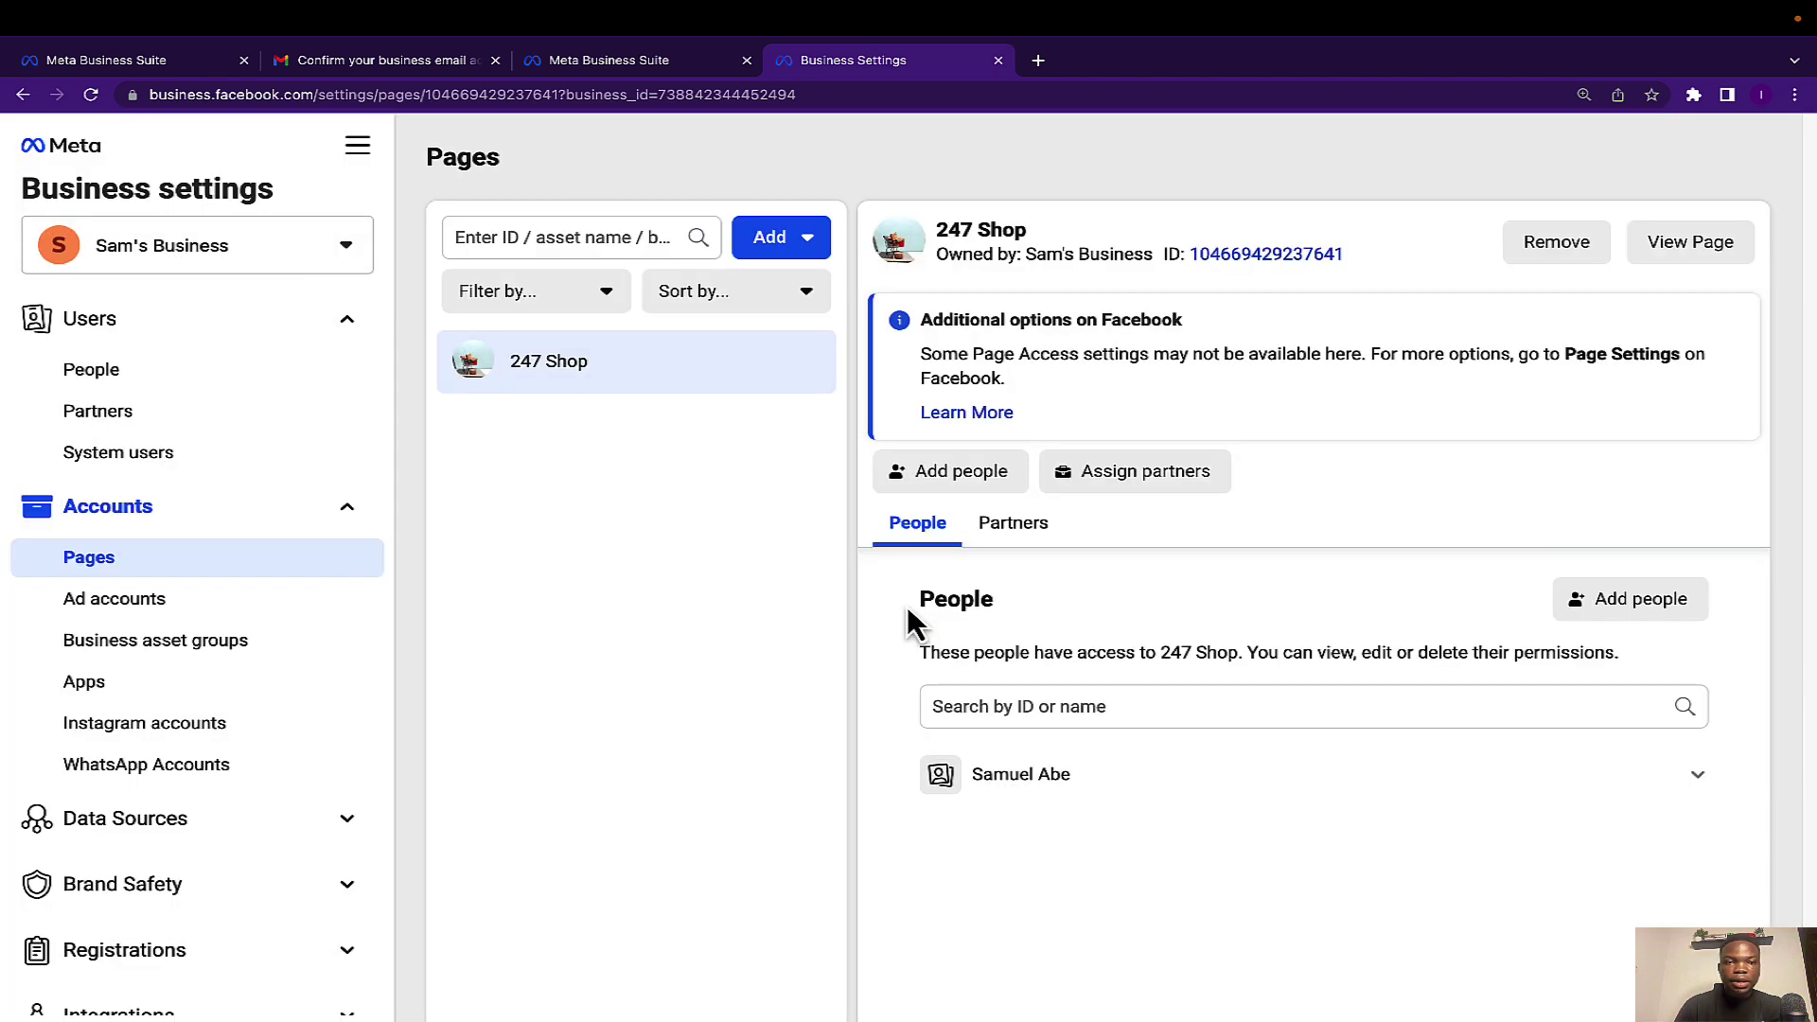
scroll(322, 766, "down", 1)
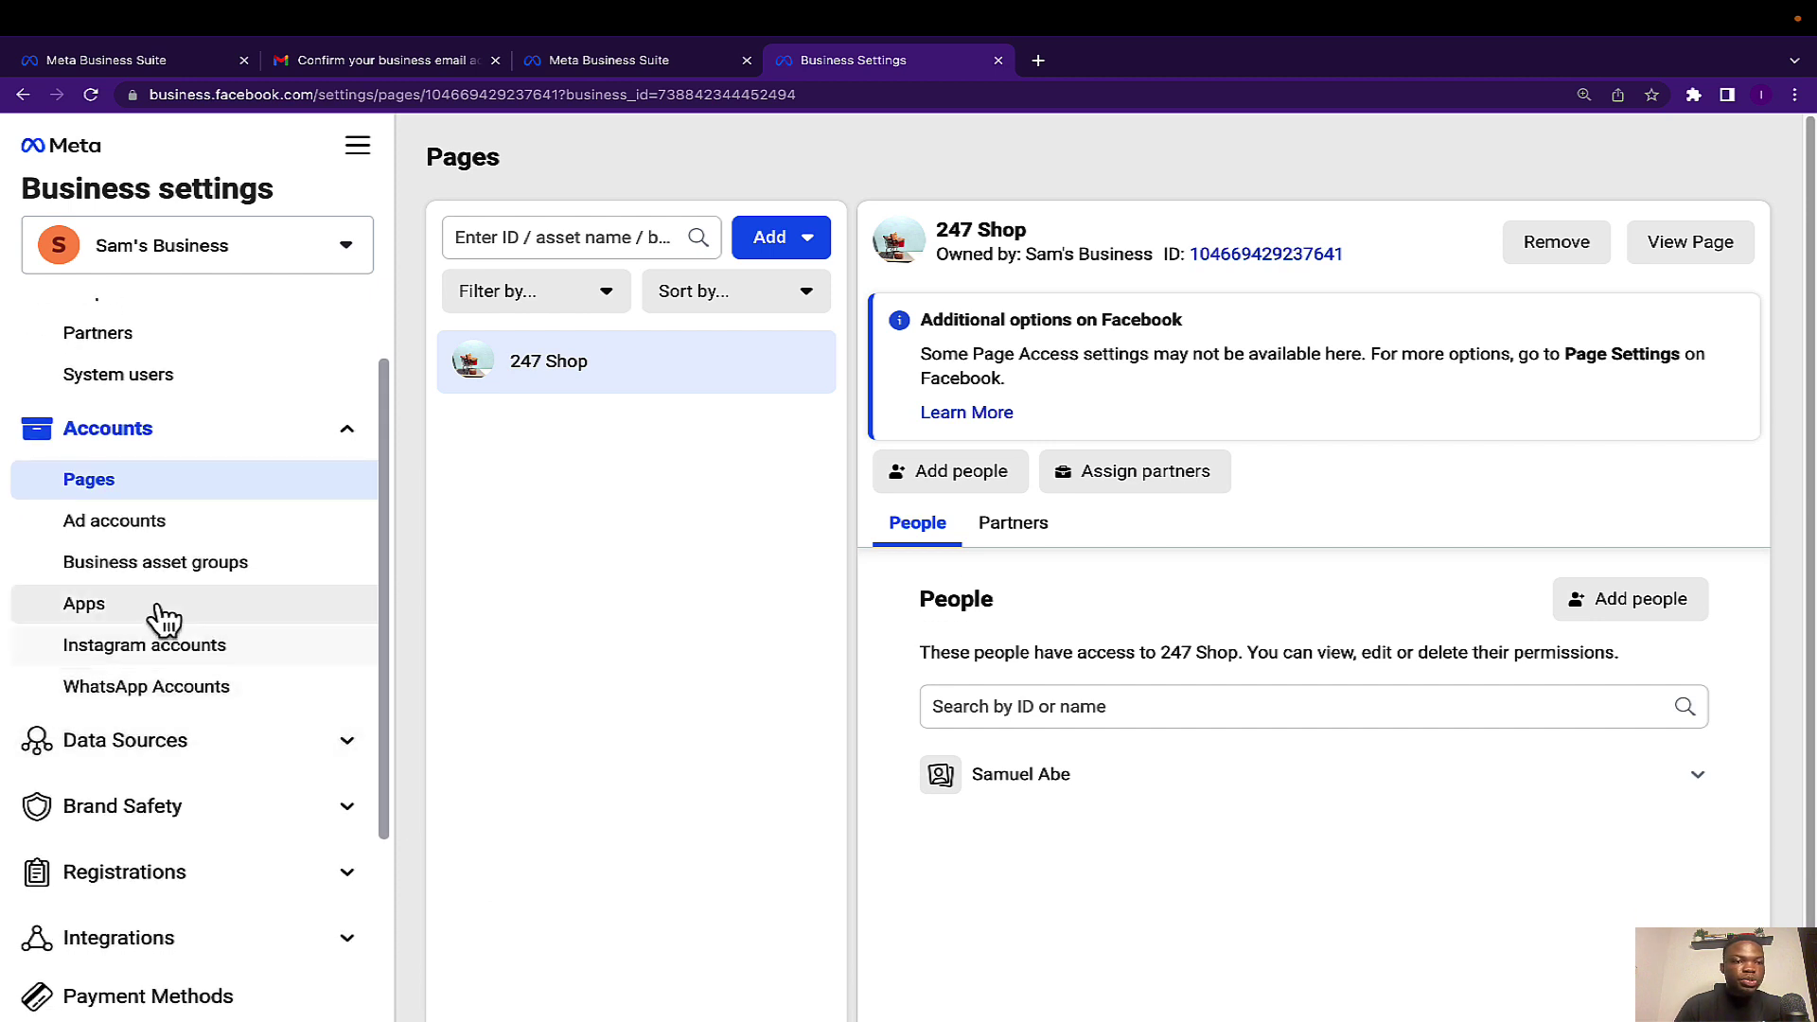
Open the Ad accounts section for Sam's Business and show the Add options.
left_click(153, 546)
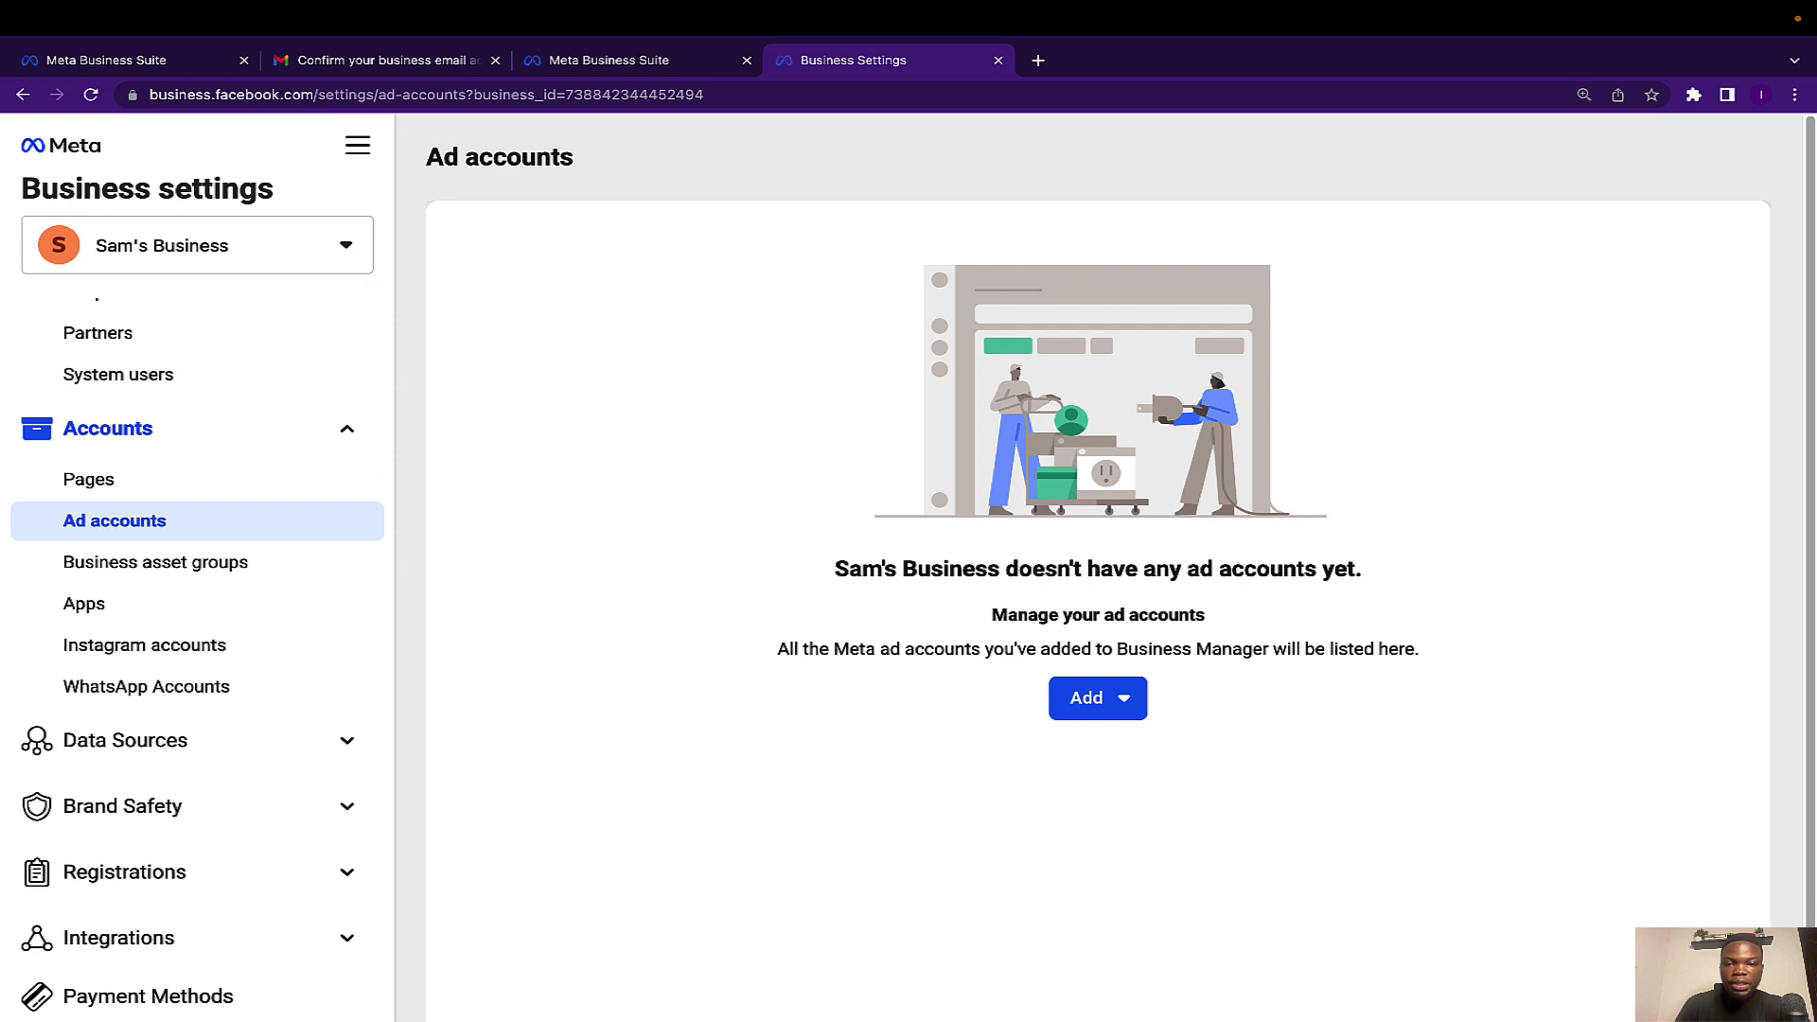
left_click(1128, 717)
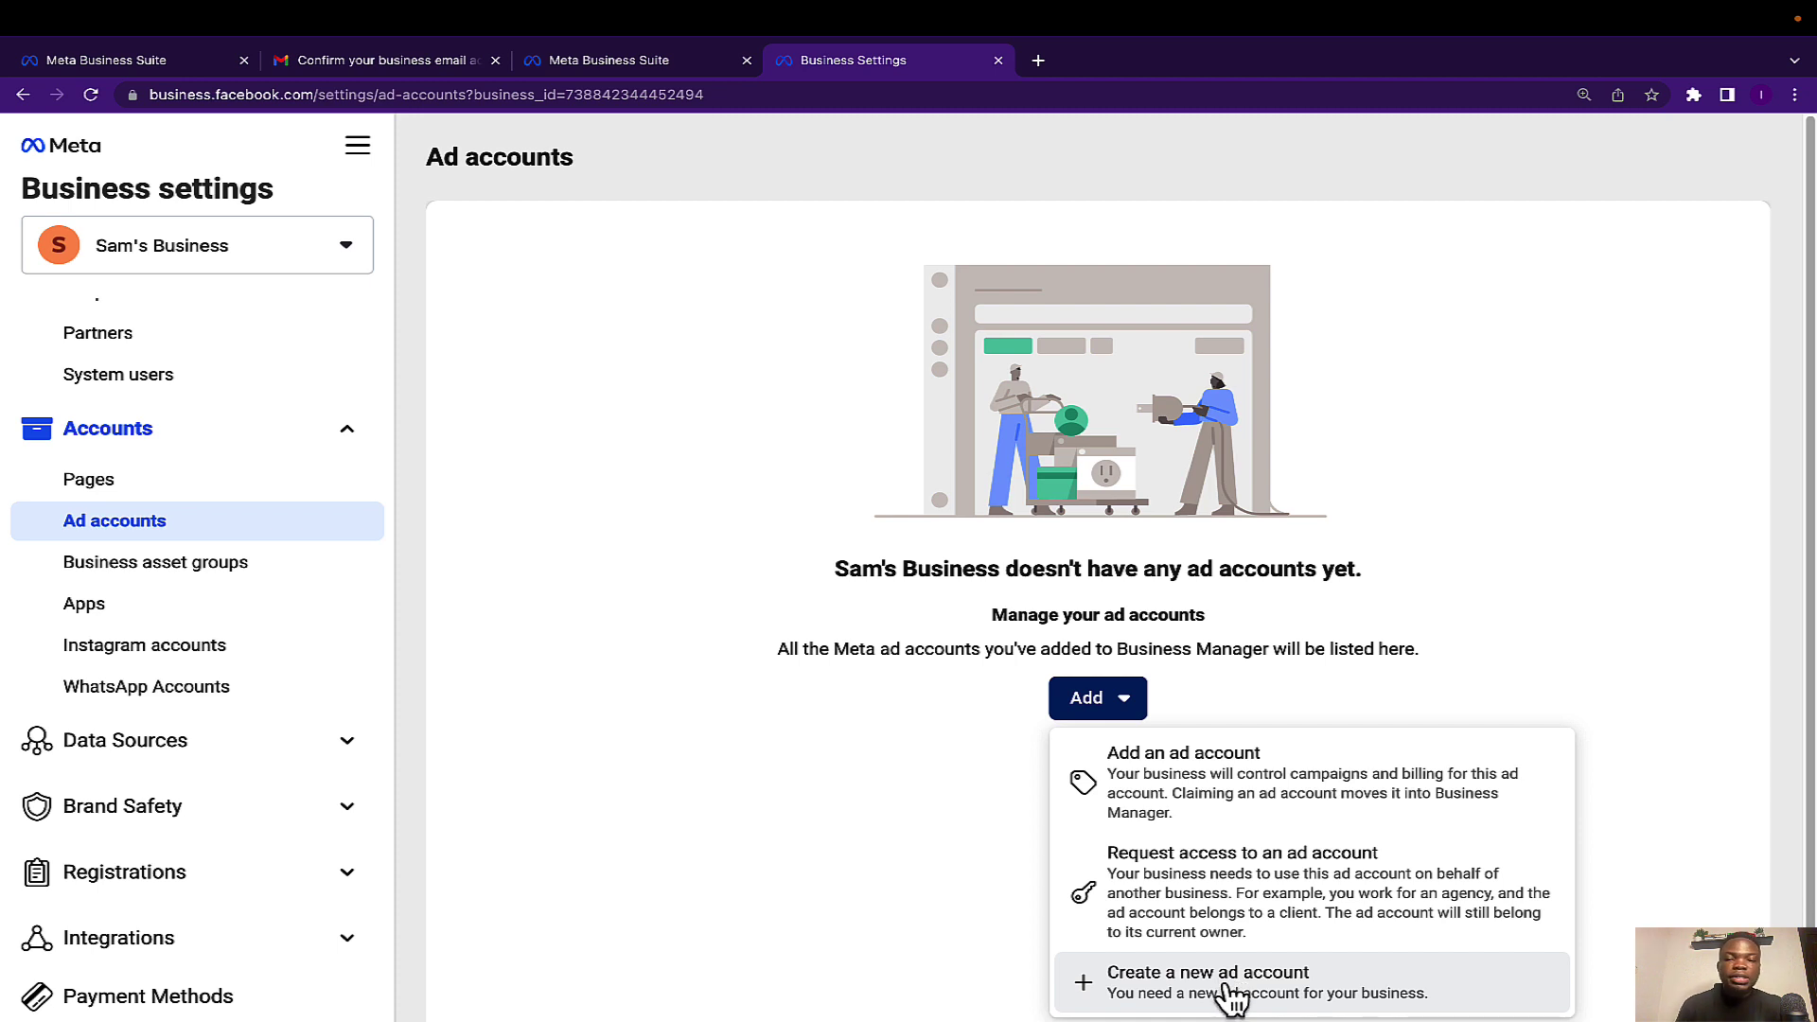
Create a new ad account named 'Sam Ad Account' with NGN — Nigerian Naira currency, then continue.
left_click(1230, 995)
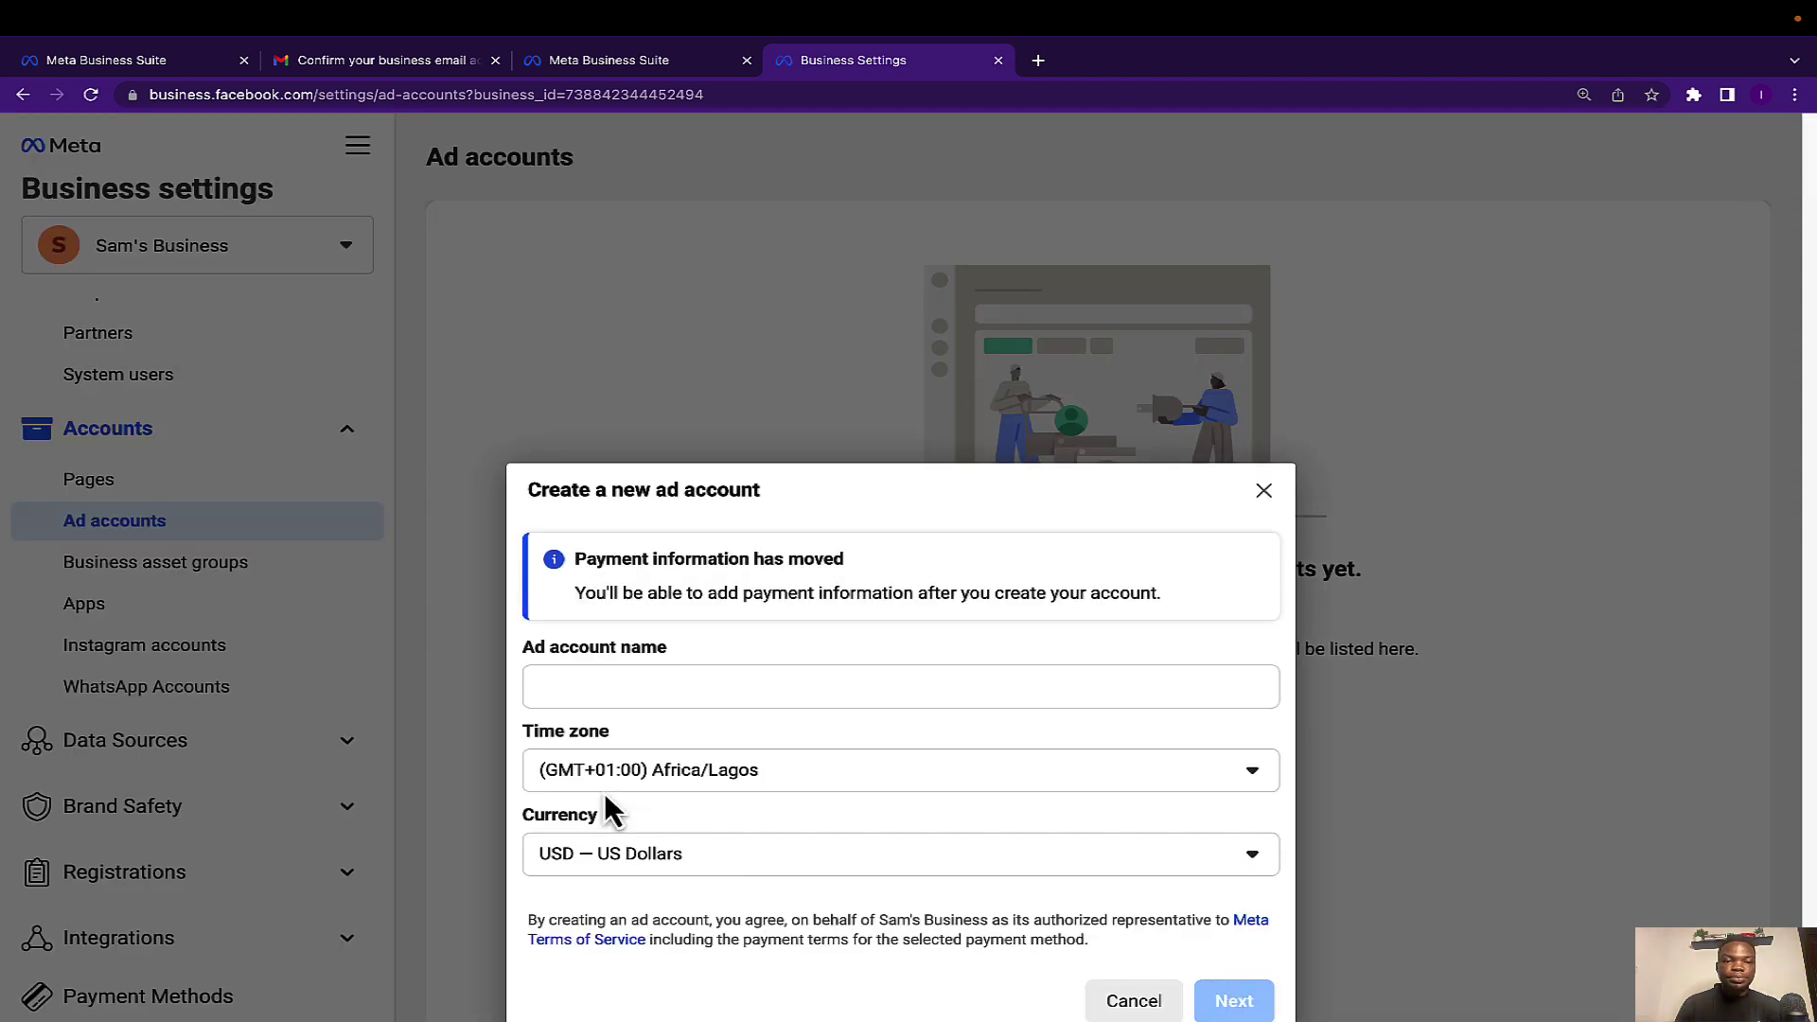
left_click(621, 682)
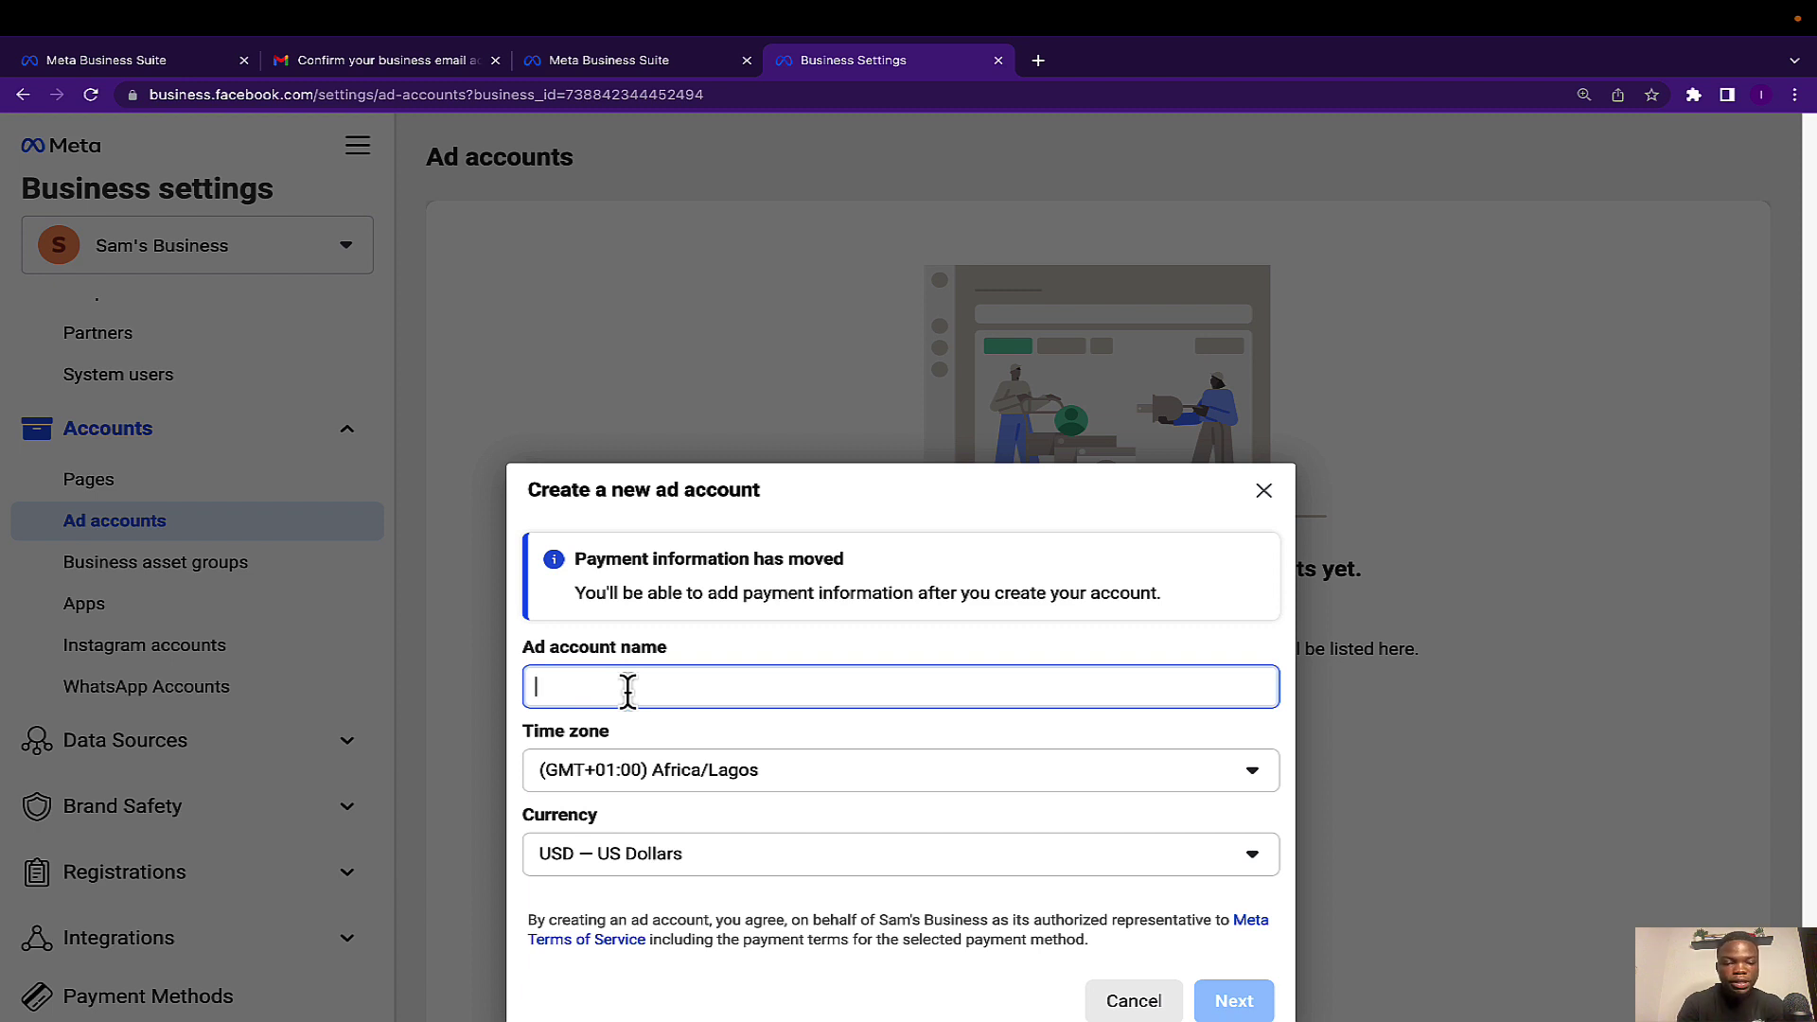
type("Sam ")
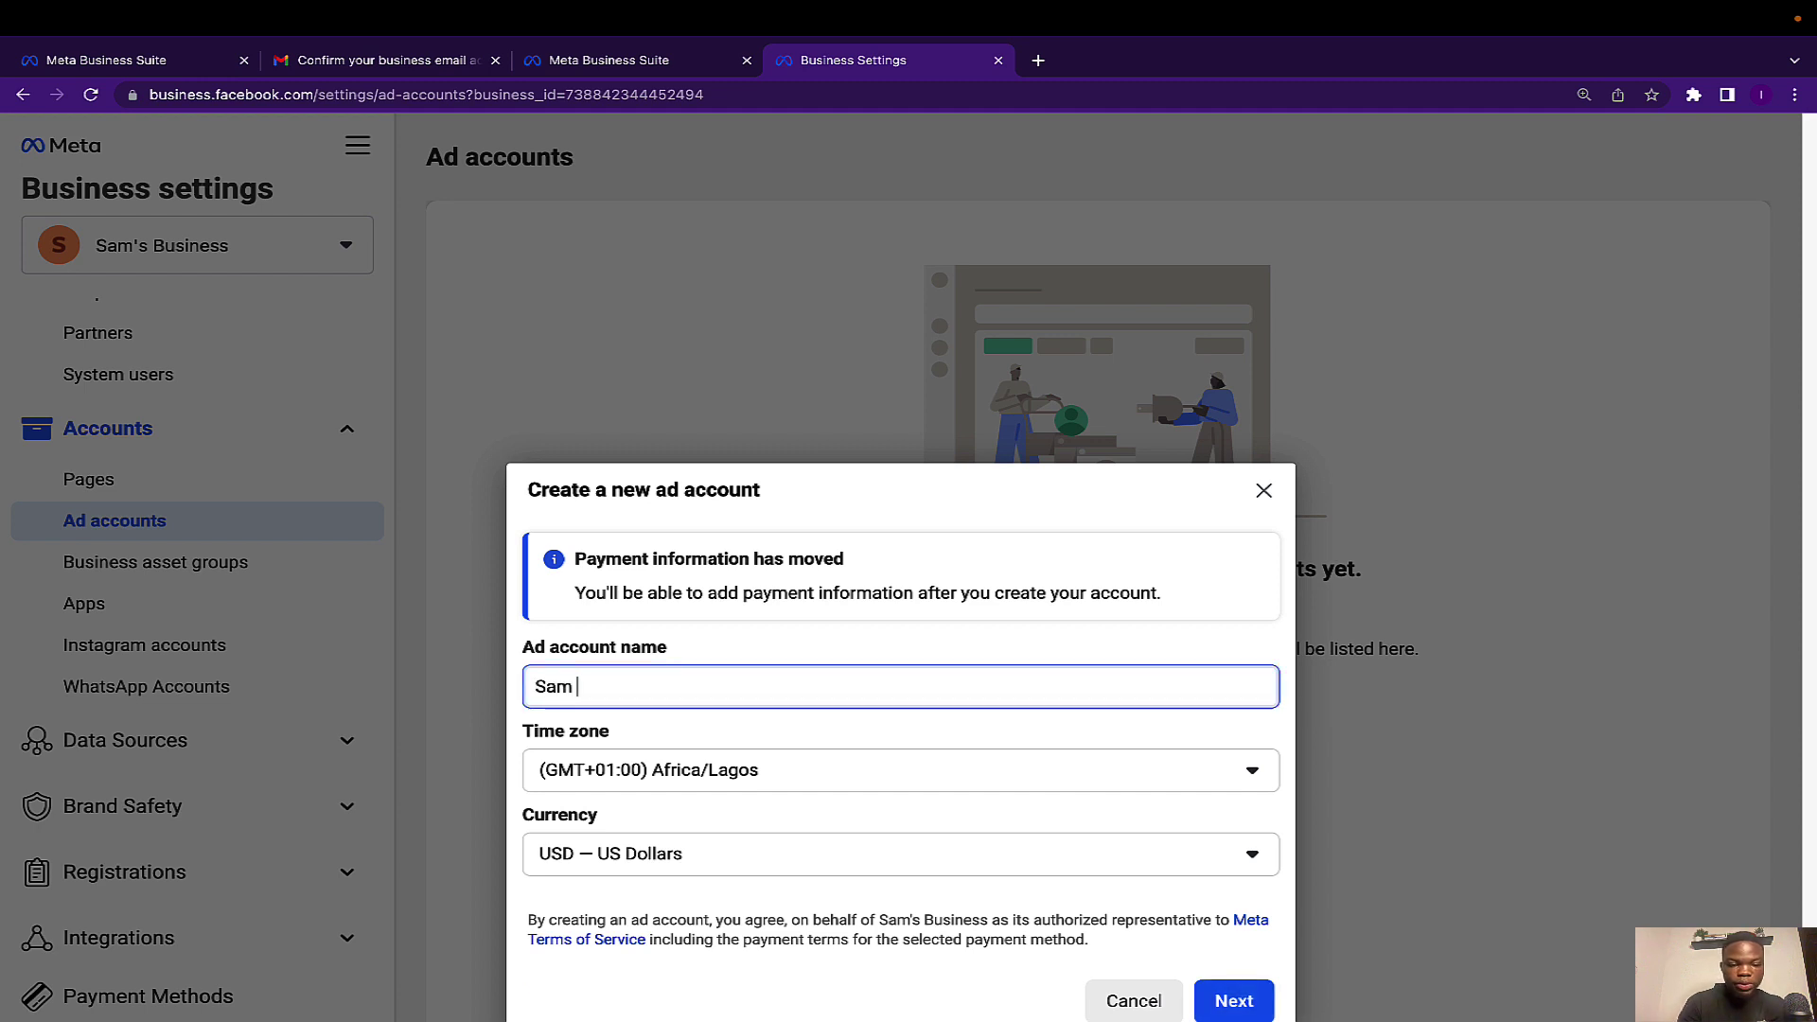
type("Ad Acc")
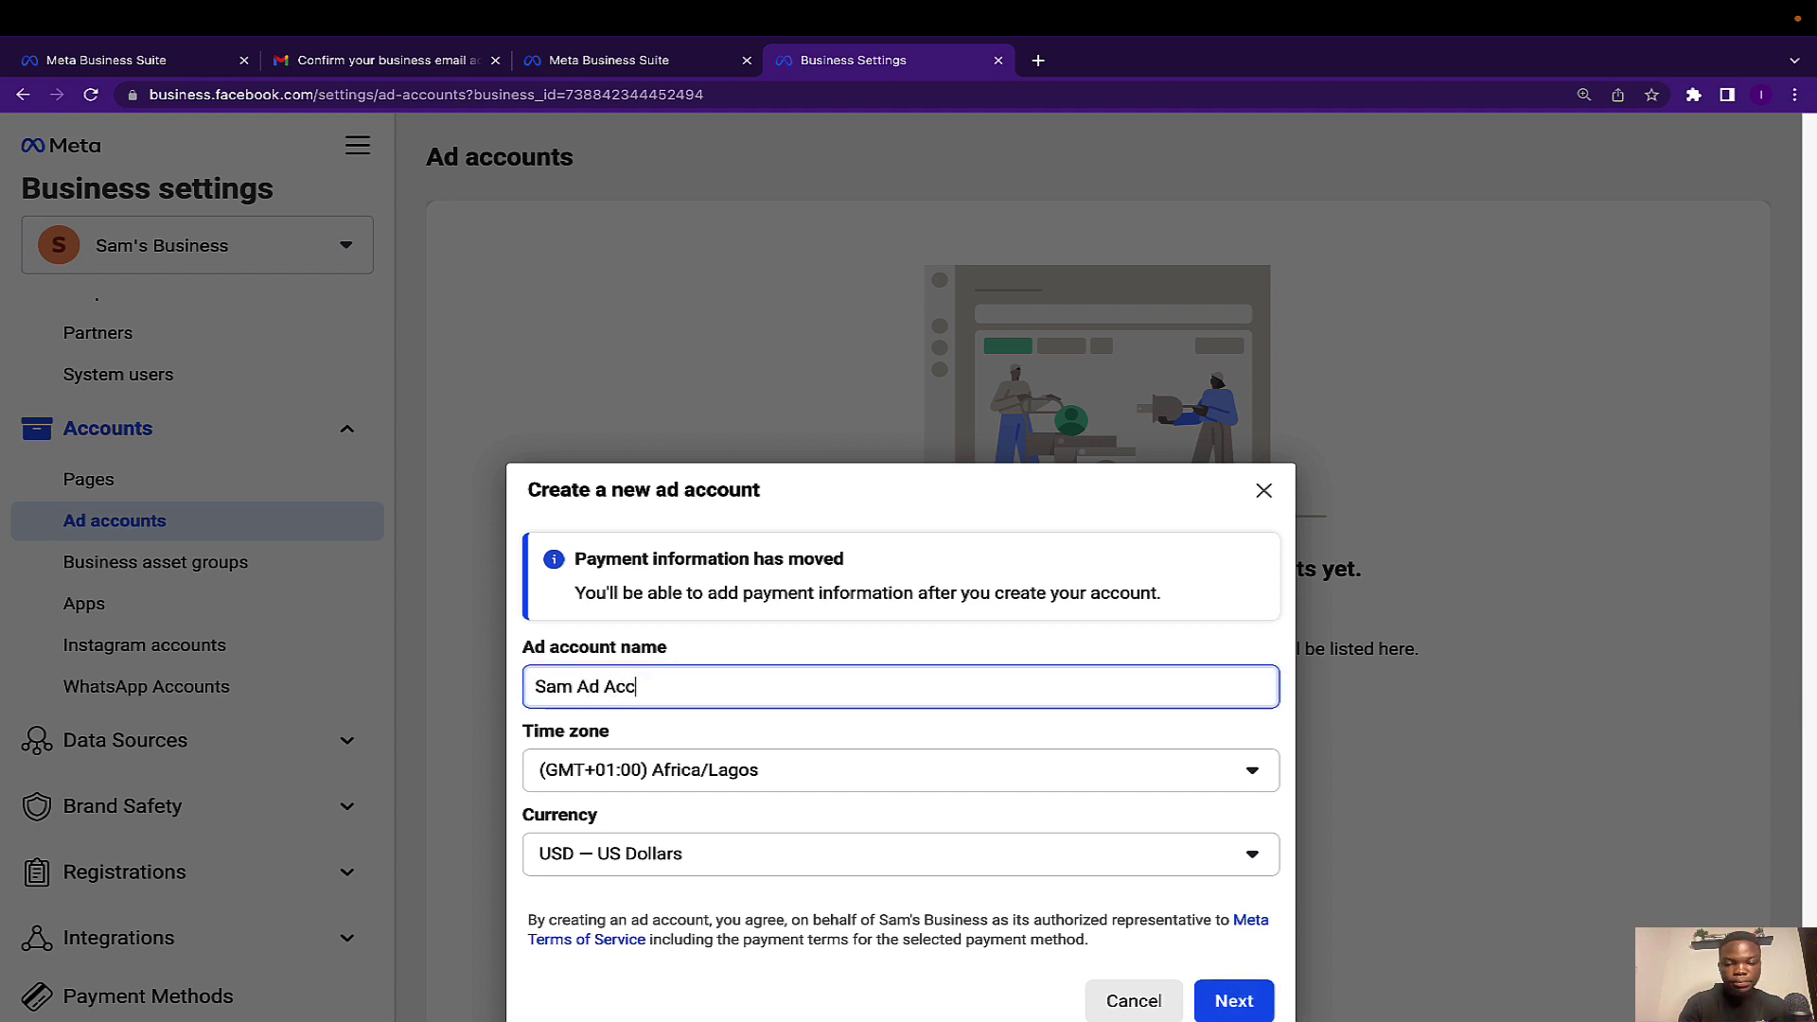
type("ount")
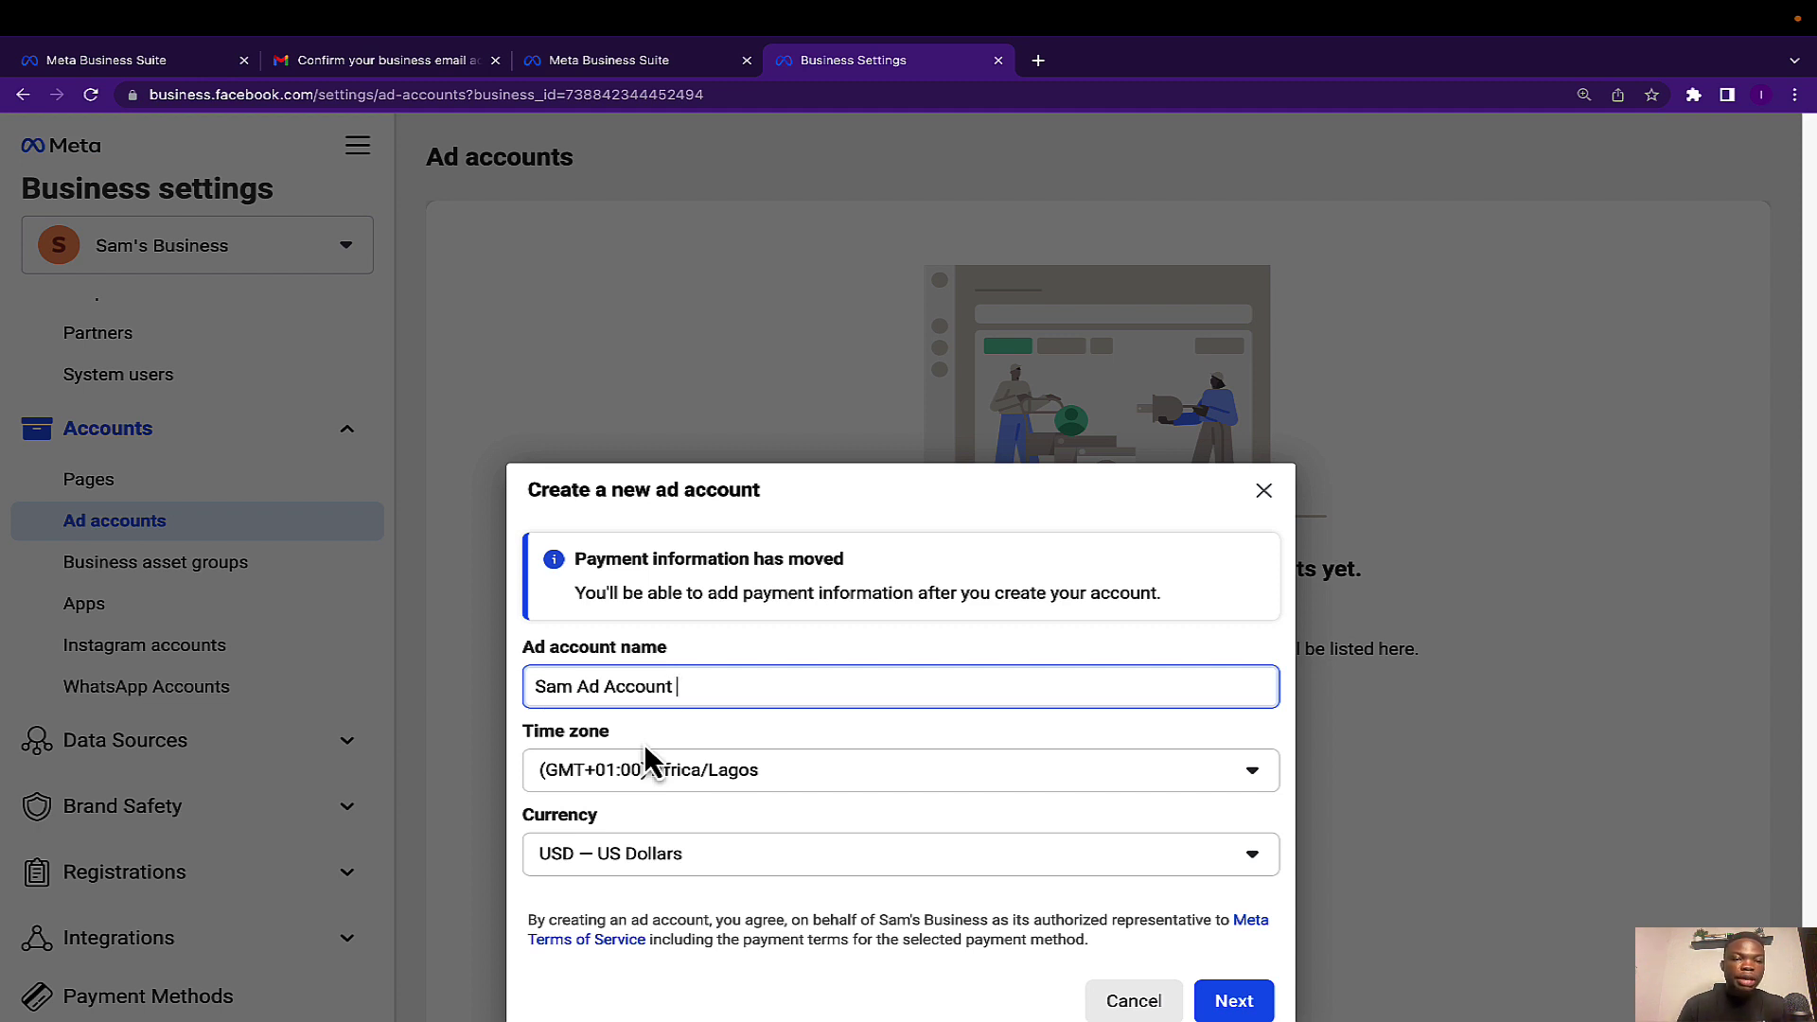
left_click(530, 841)
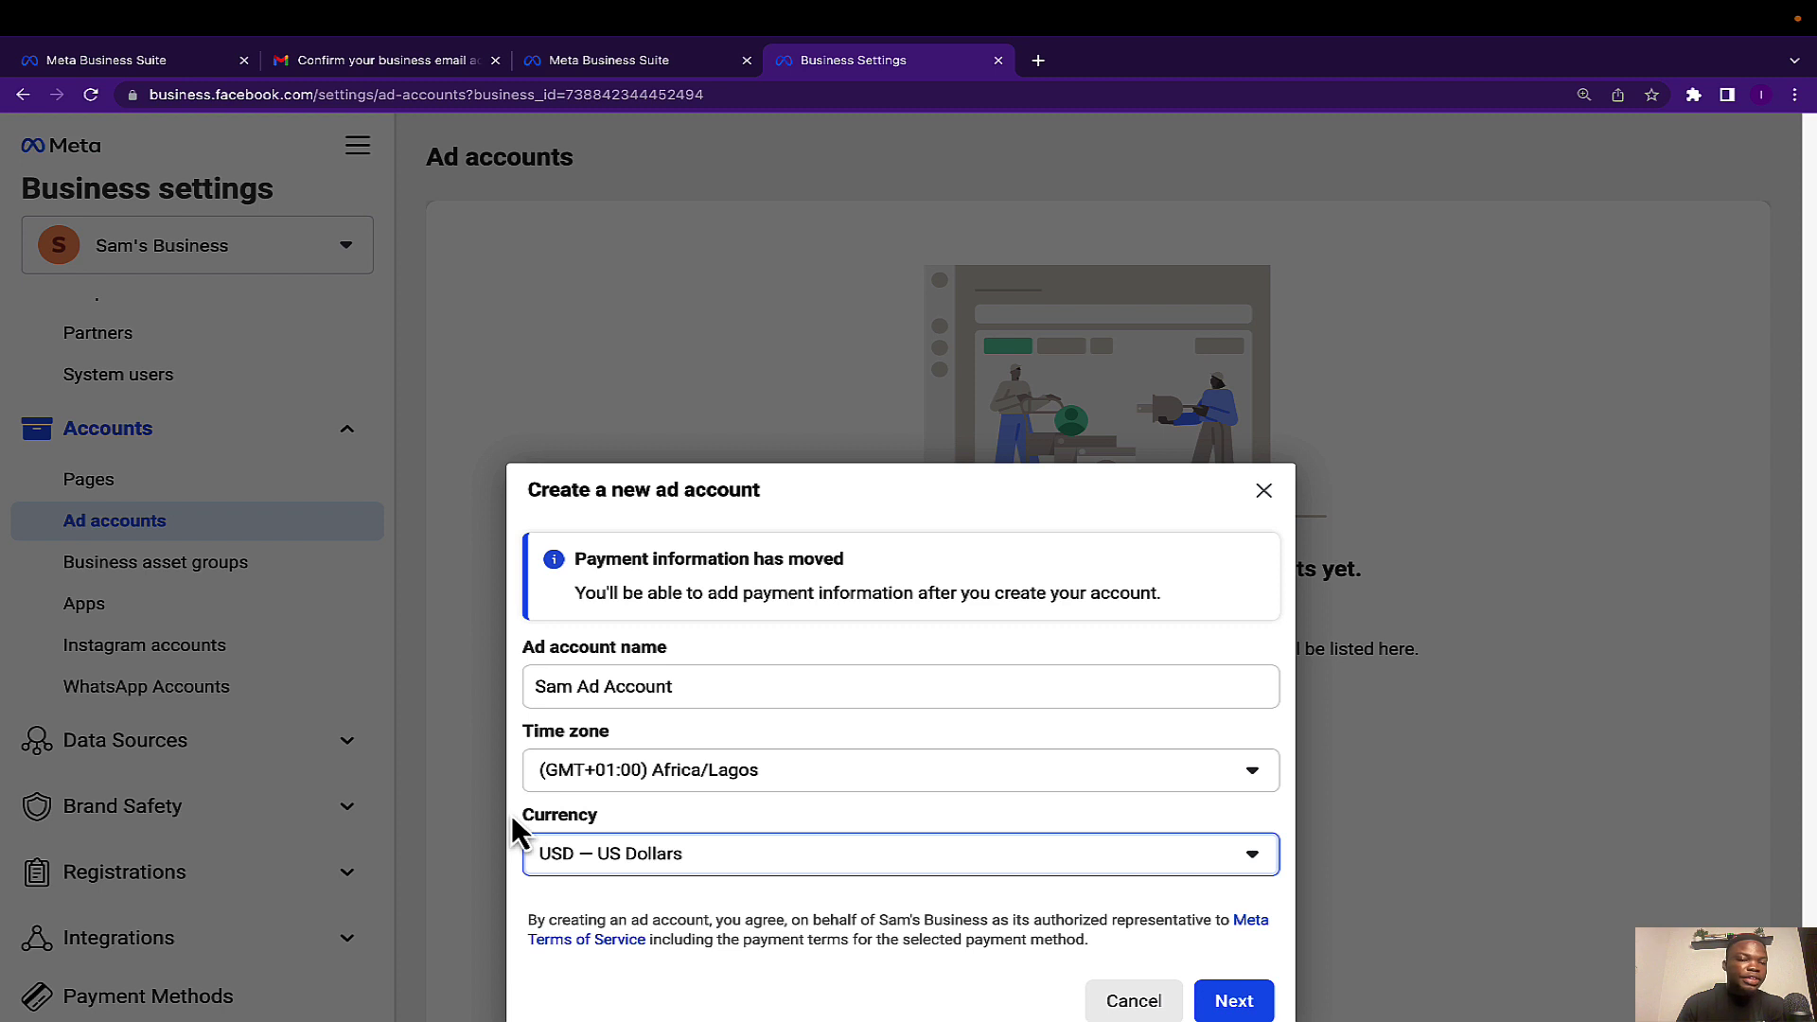
left_click(554, 853)
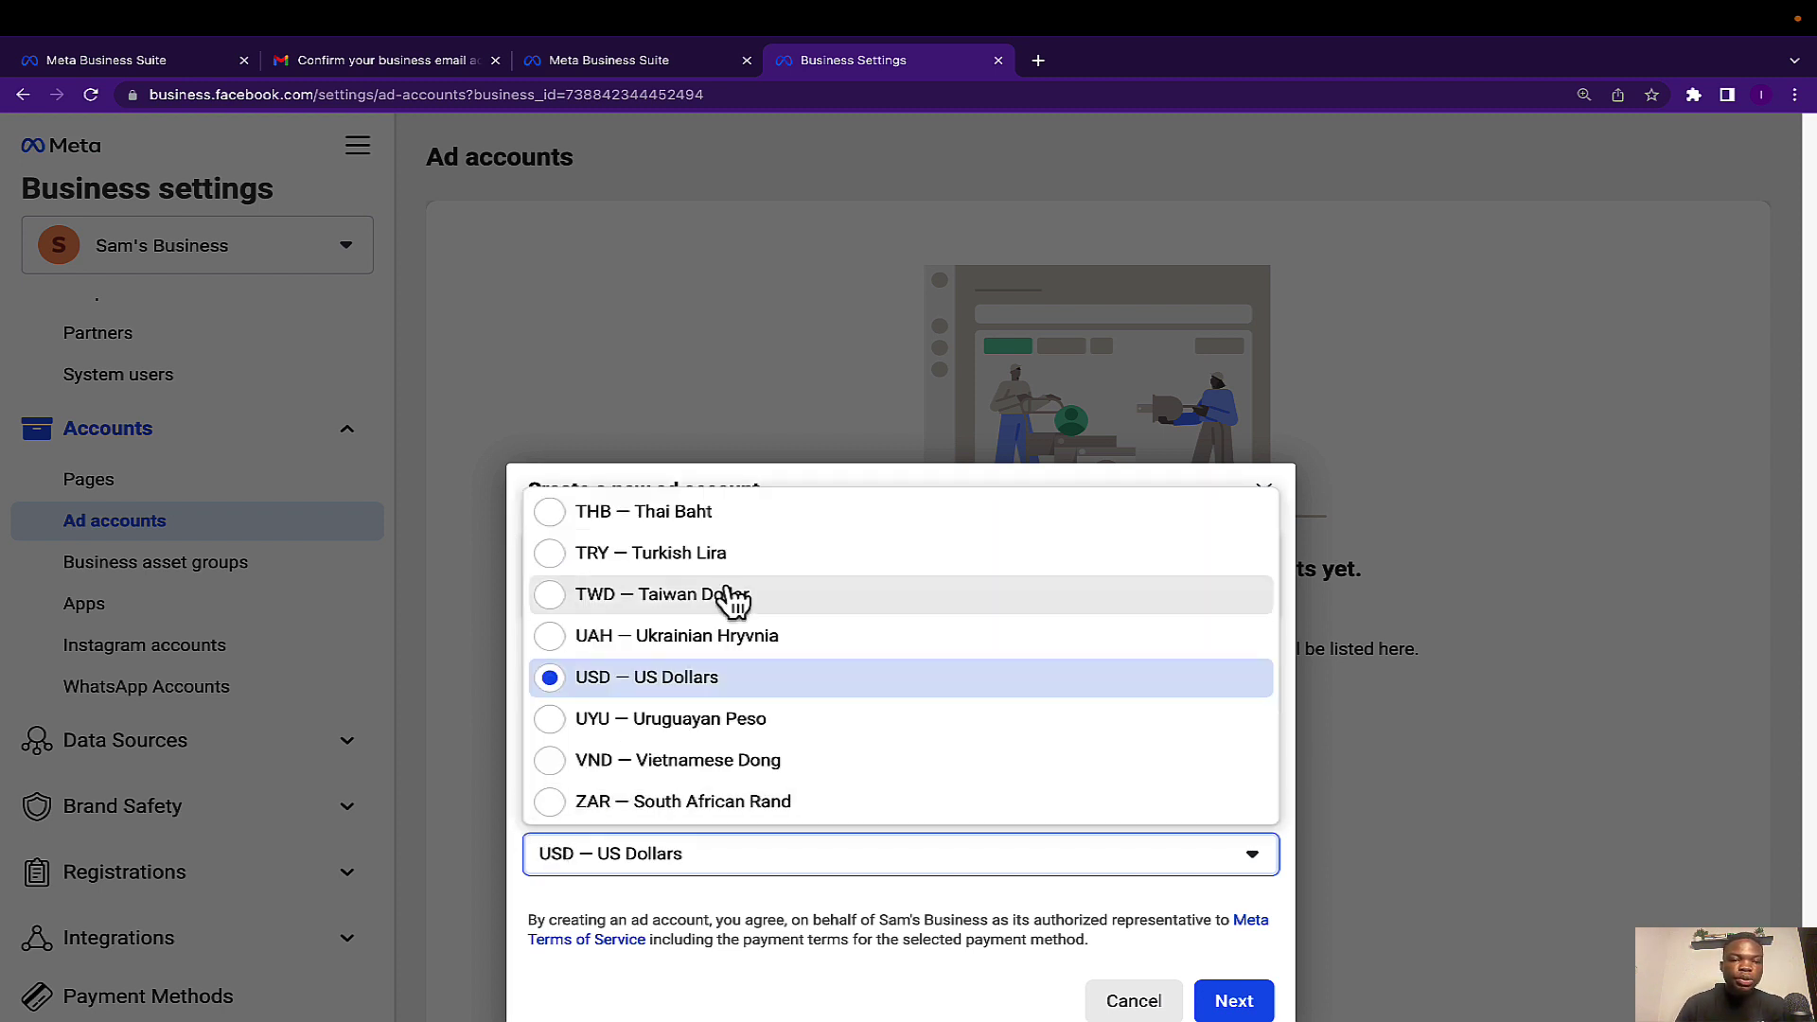
scroll(717, 629, "up", 3)
scroll(716, 632, "up", 5)
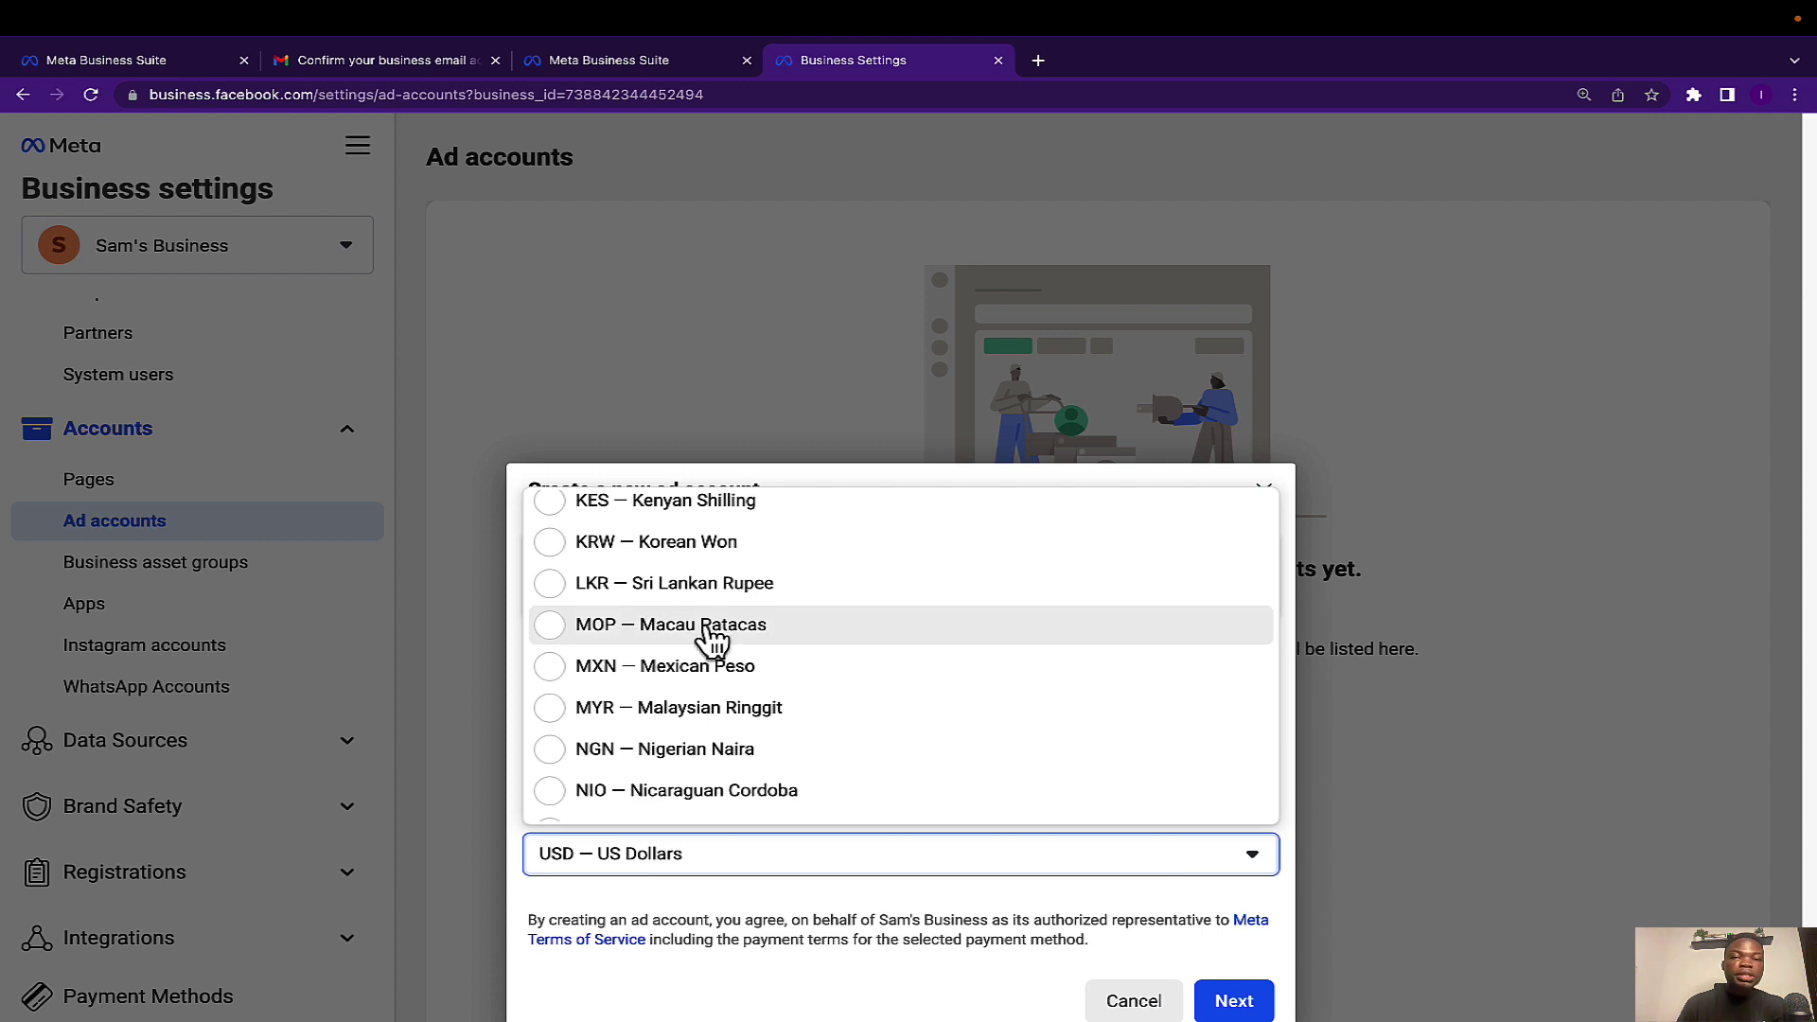
left_click(697, 750)
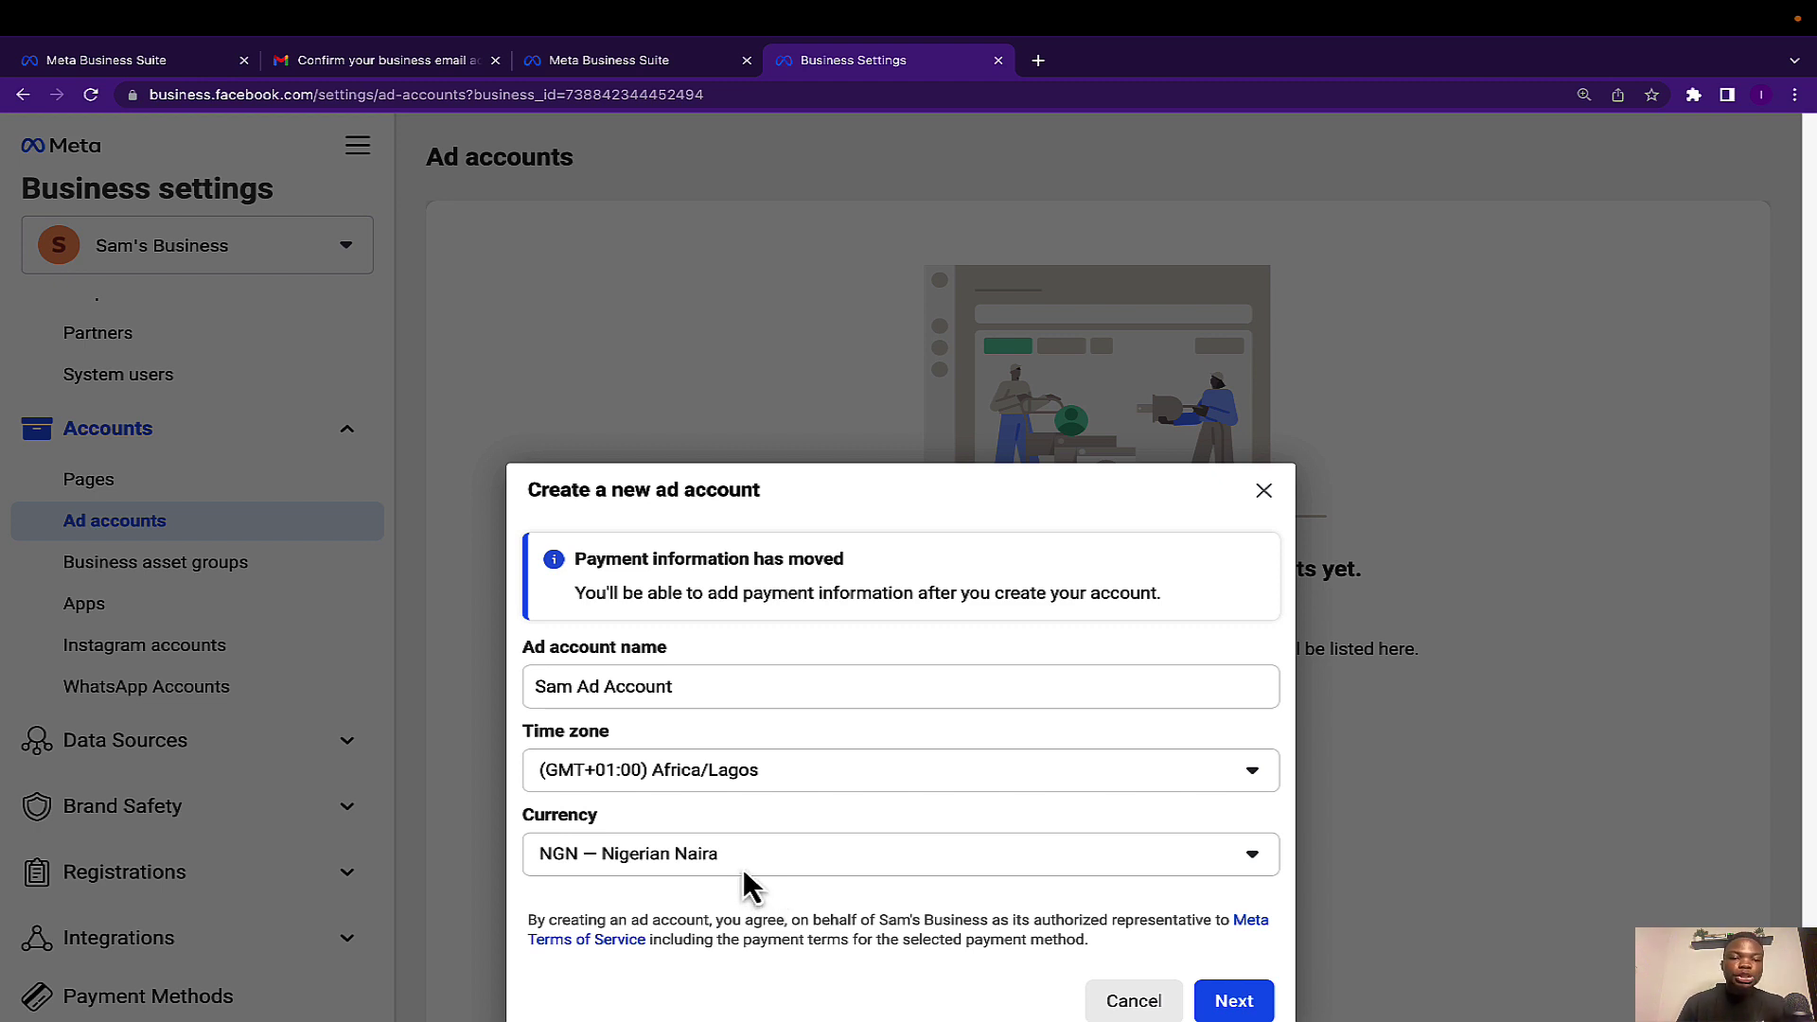
left_click(1239, 1001)
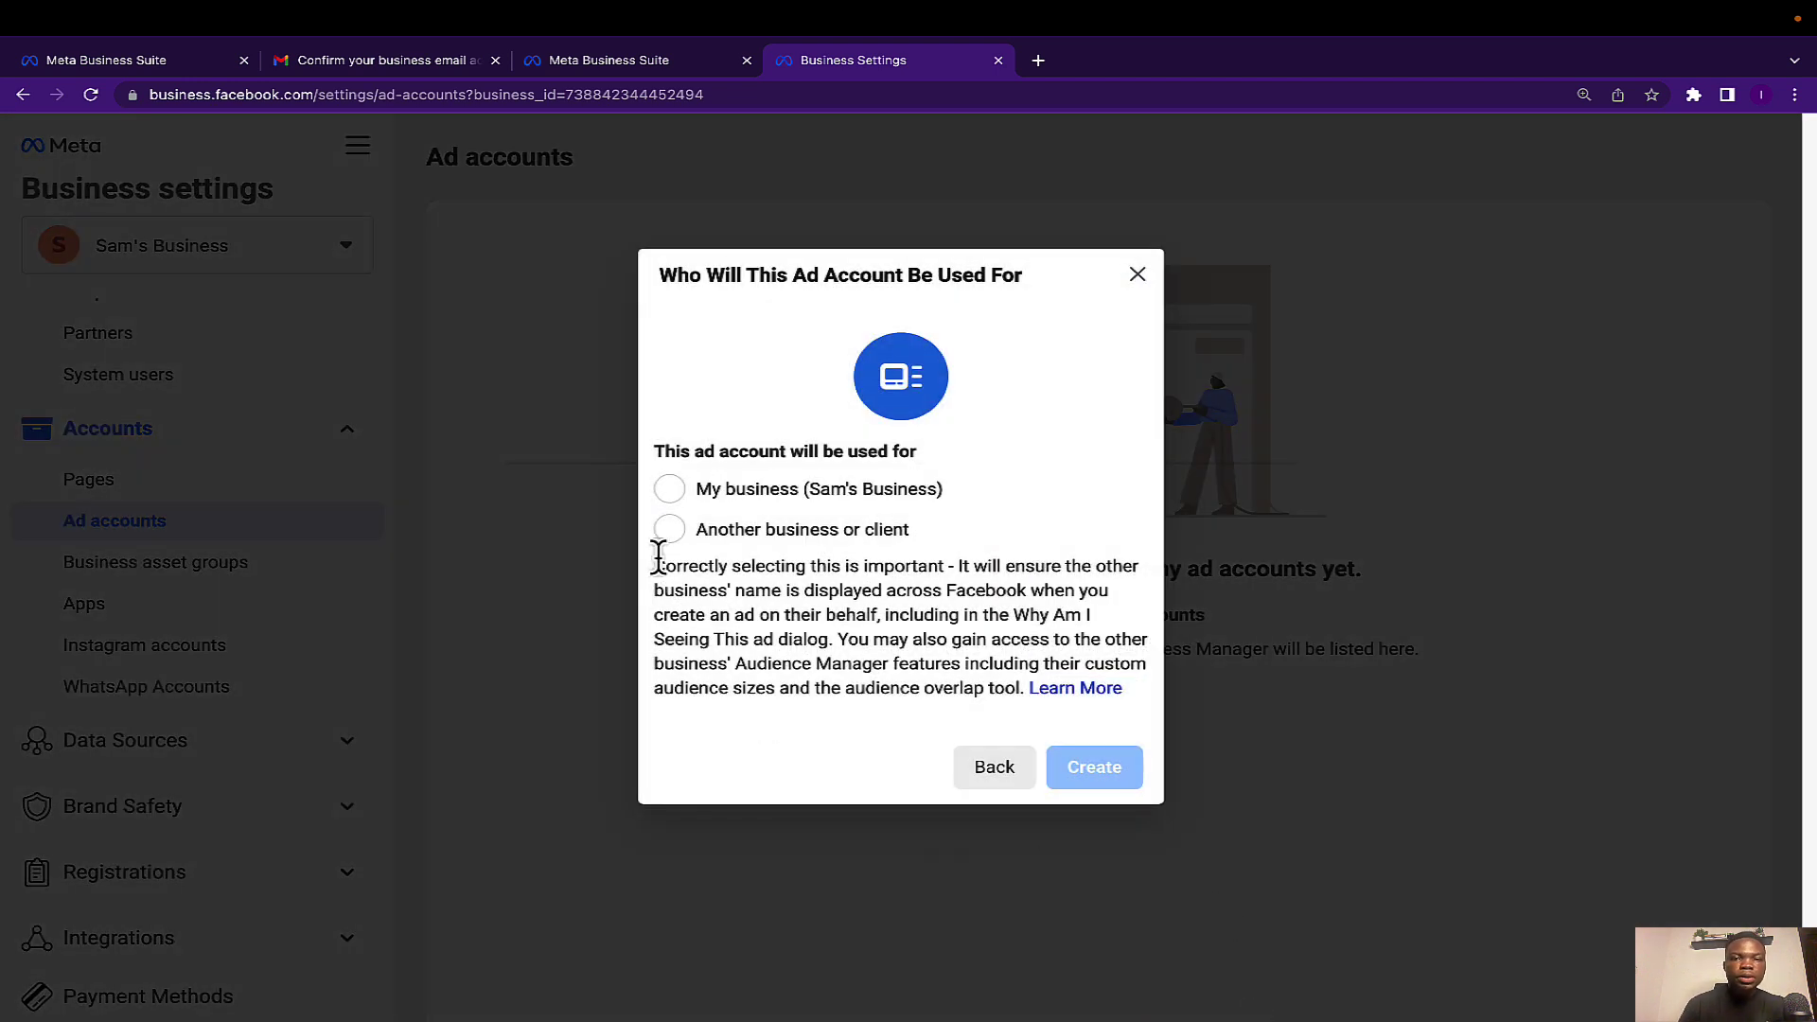
Mark Sam Ad Account as used by My business (Sam's Business) and create it.
left_click(672, 488)
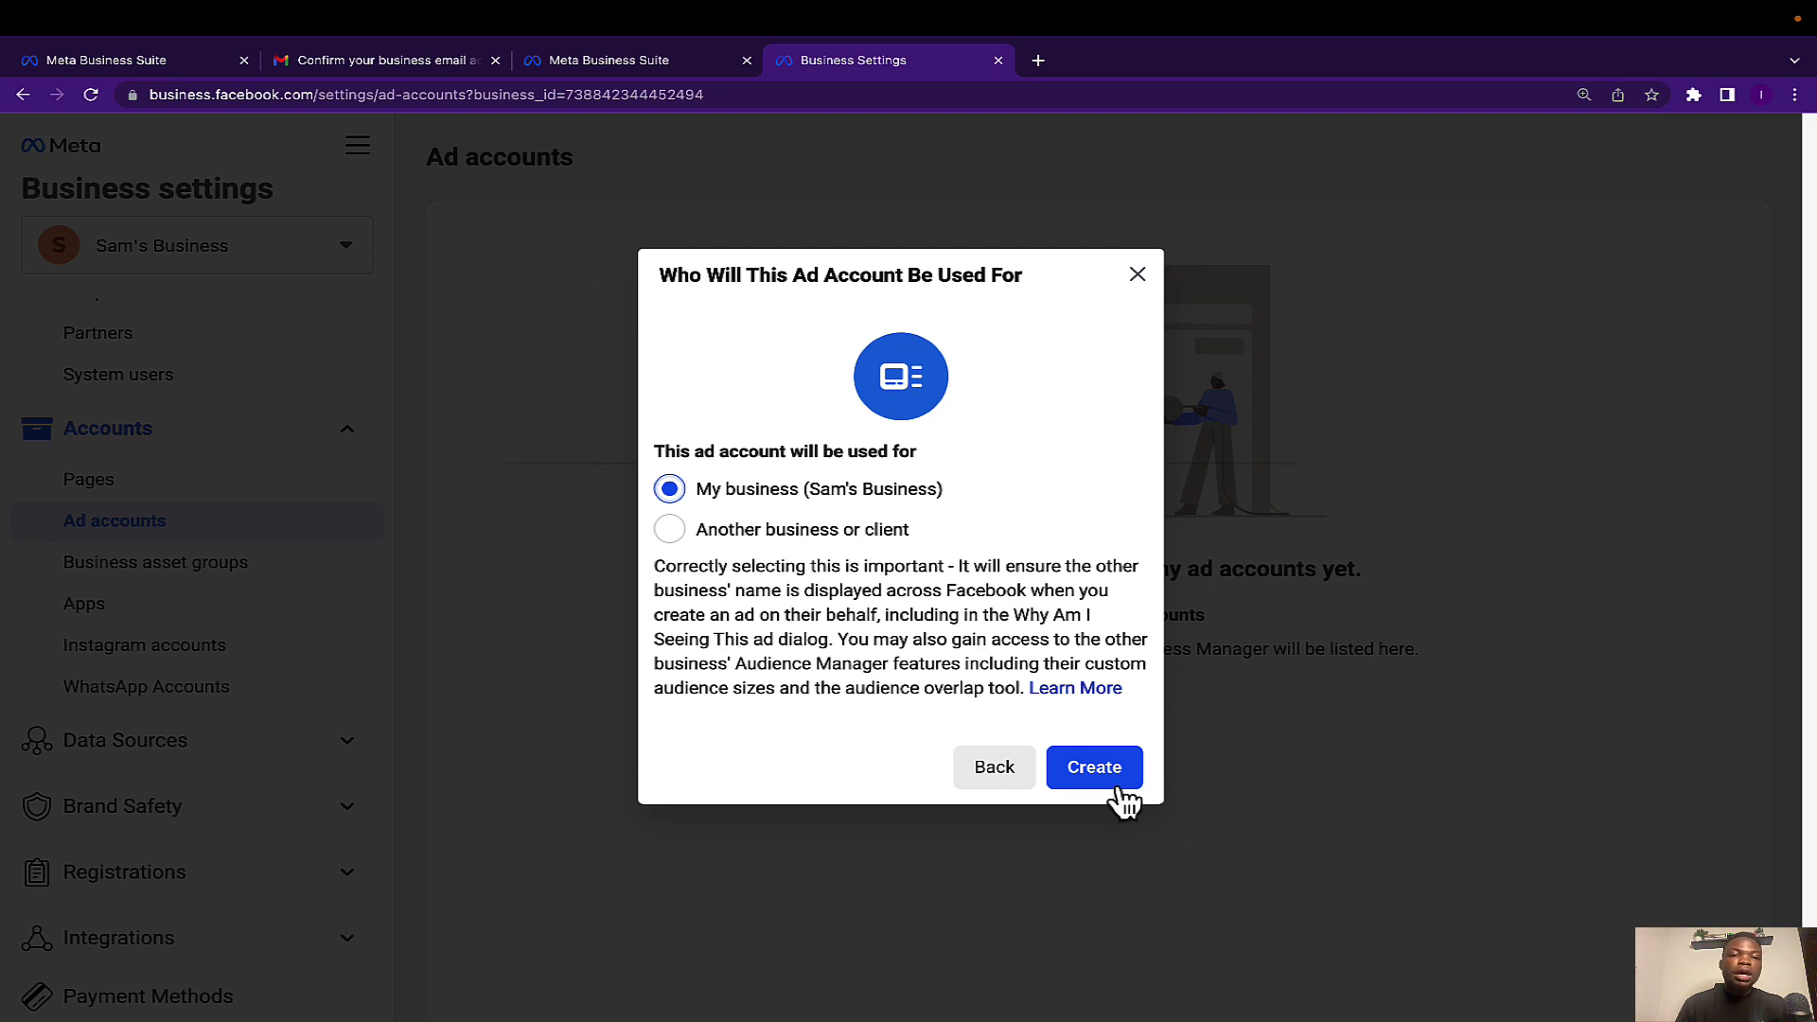
left_click(1088, 776)
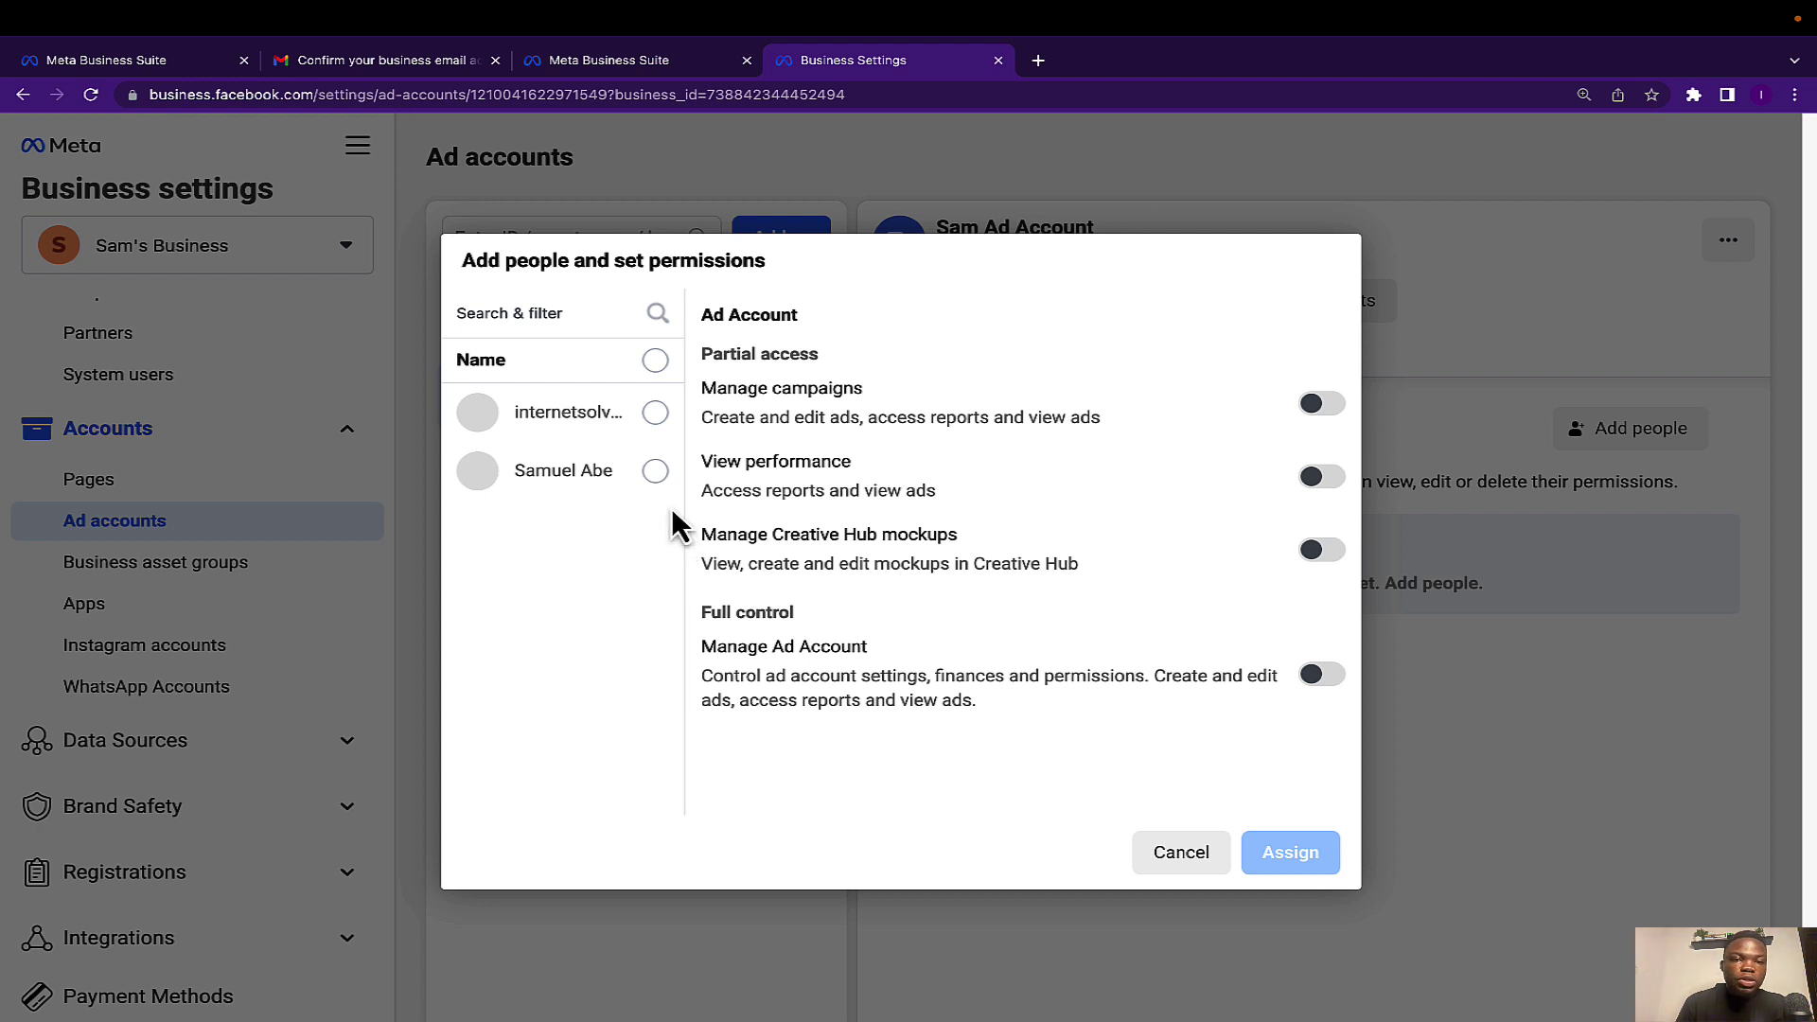
Assign the selected user full Manage Ad Account permission on Sam Ad Account.
left_click(655, 472)
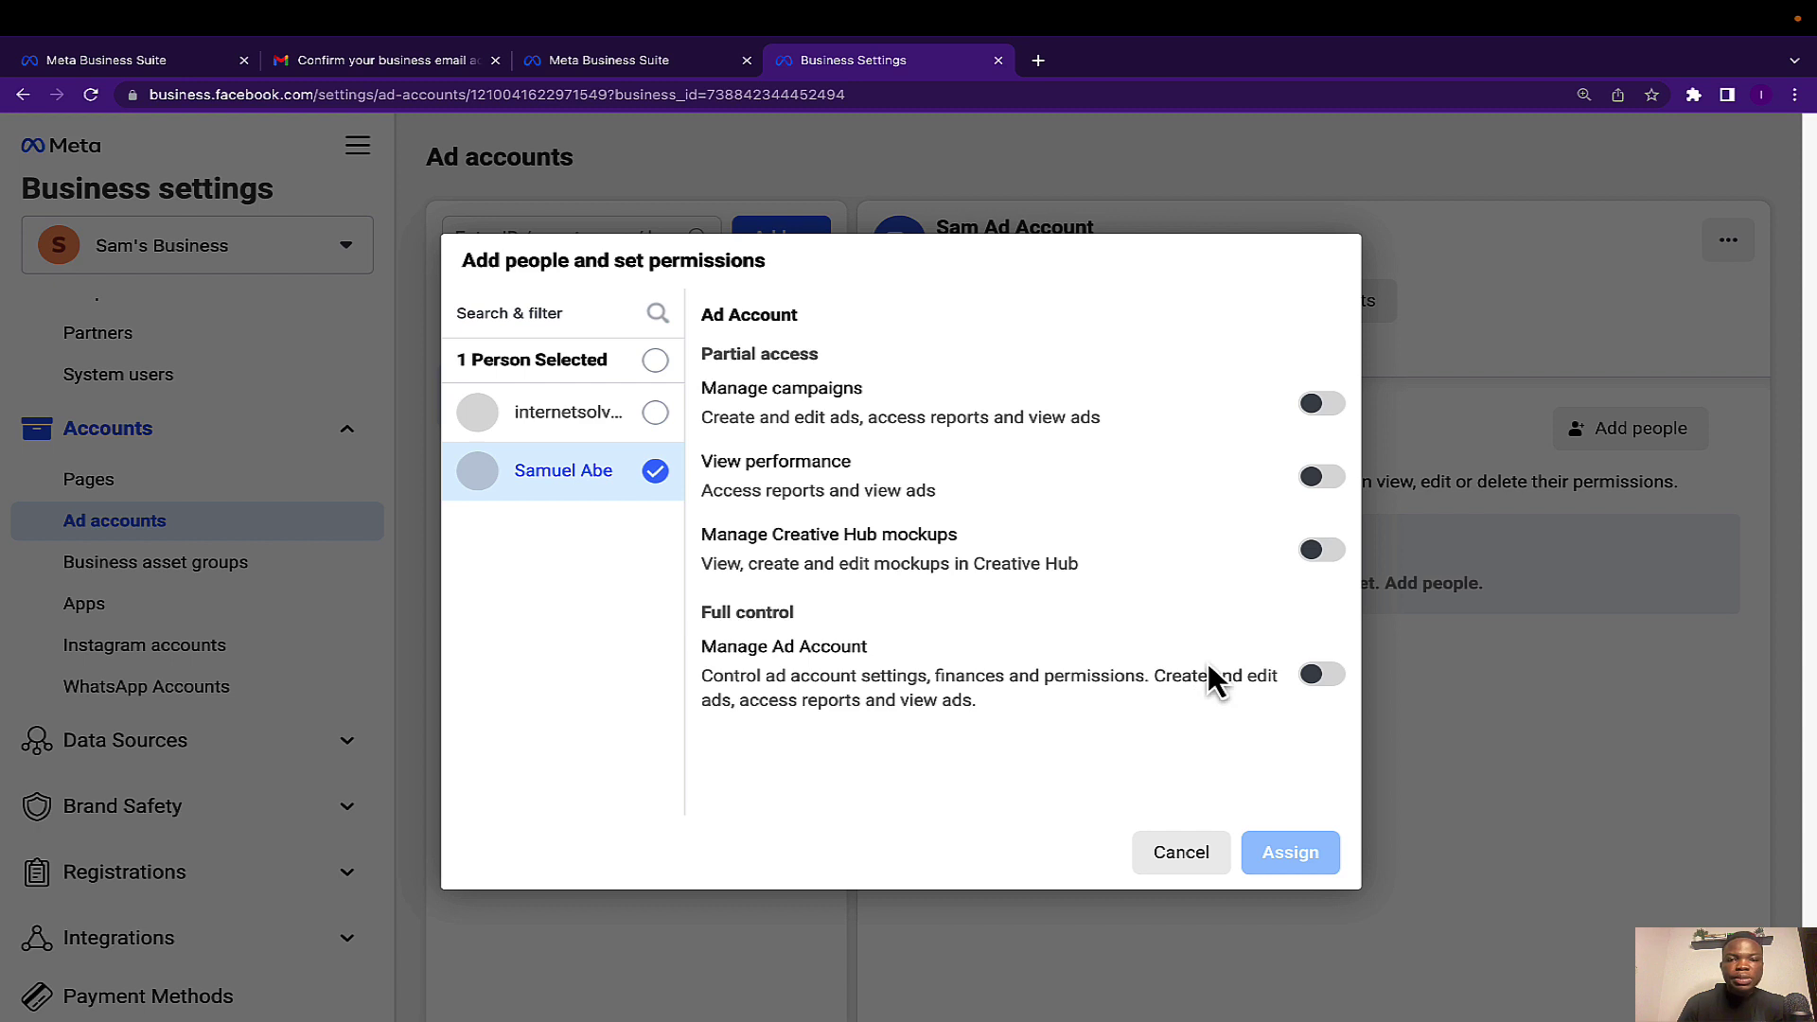
left_click(1318, 675)
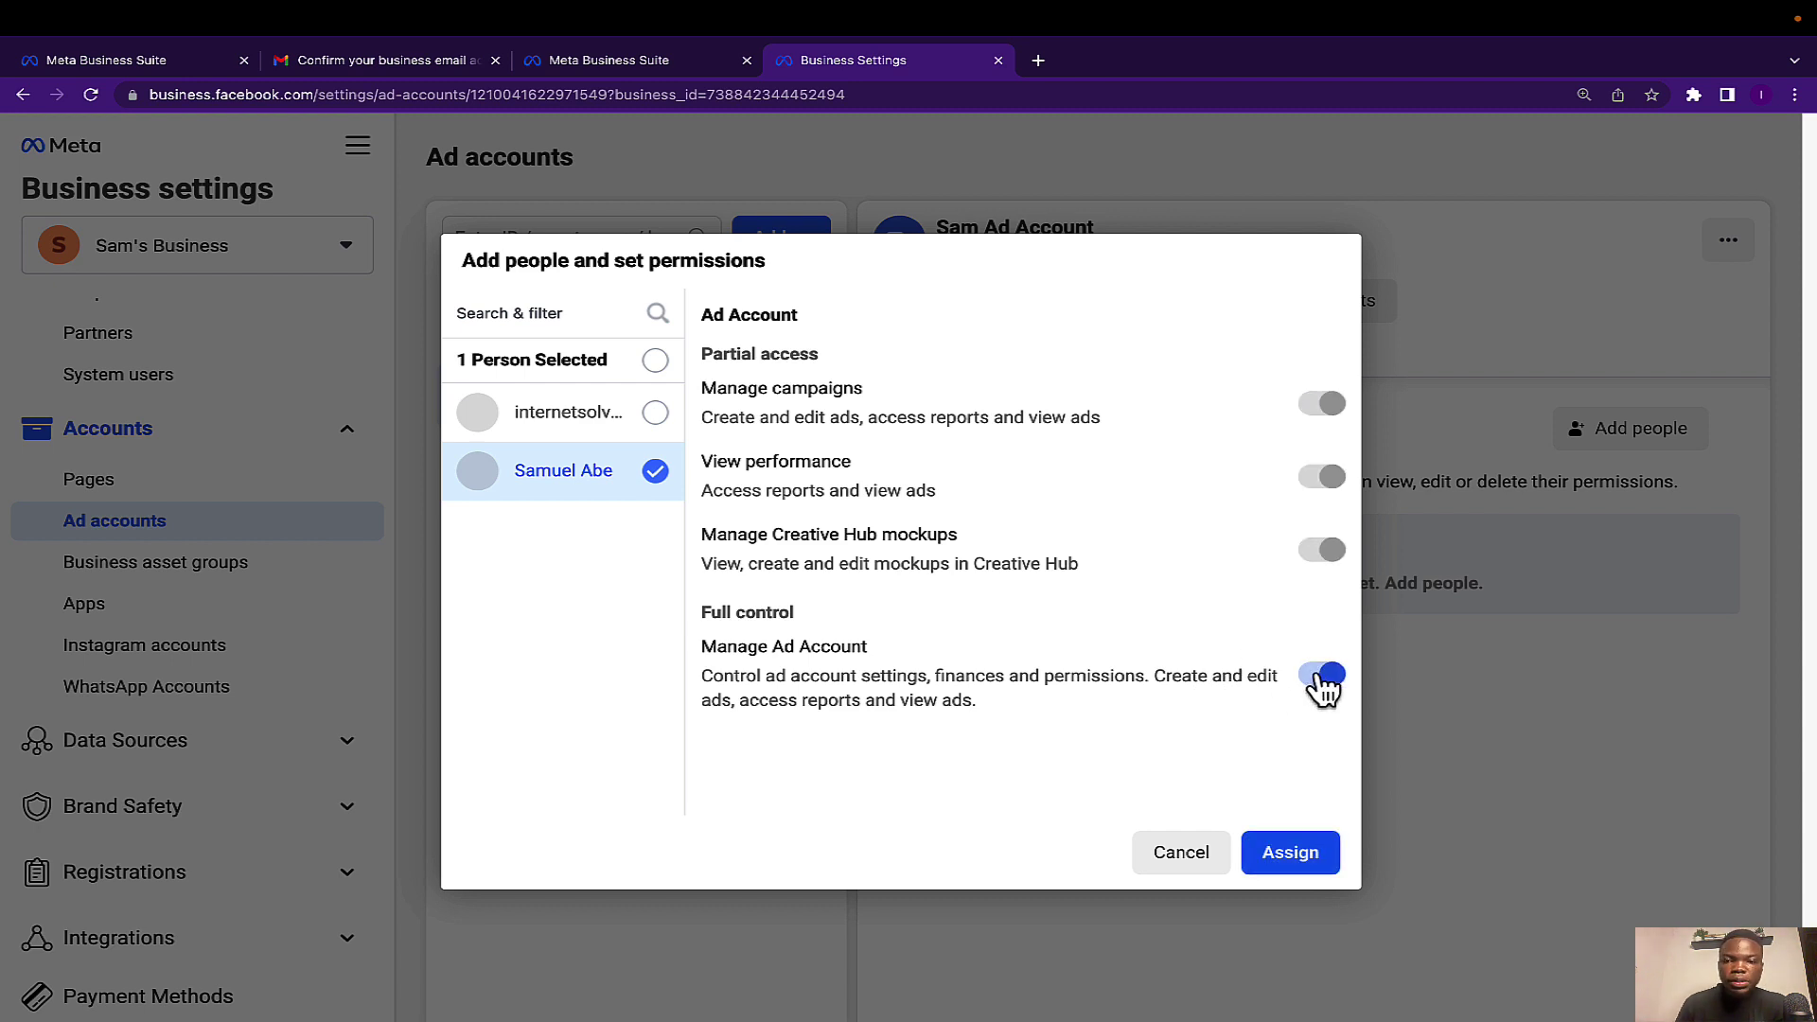
left_click(1292, 847)
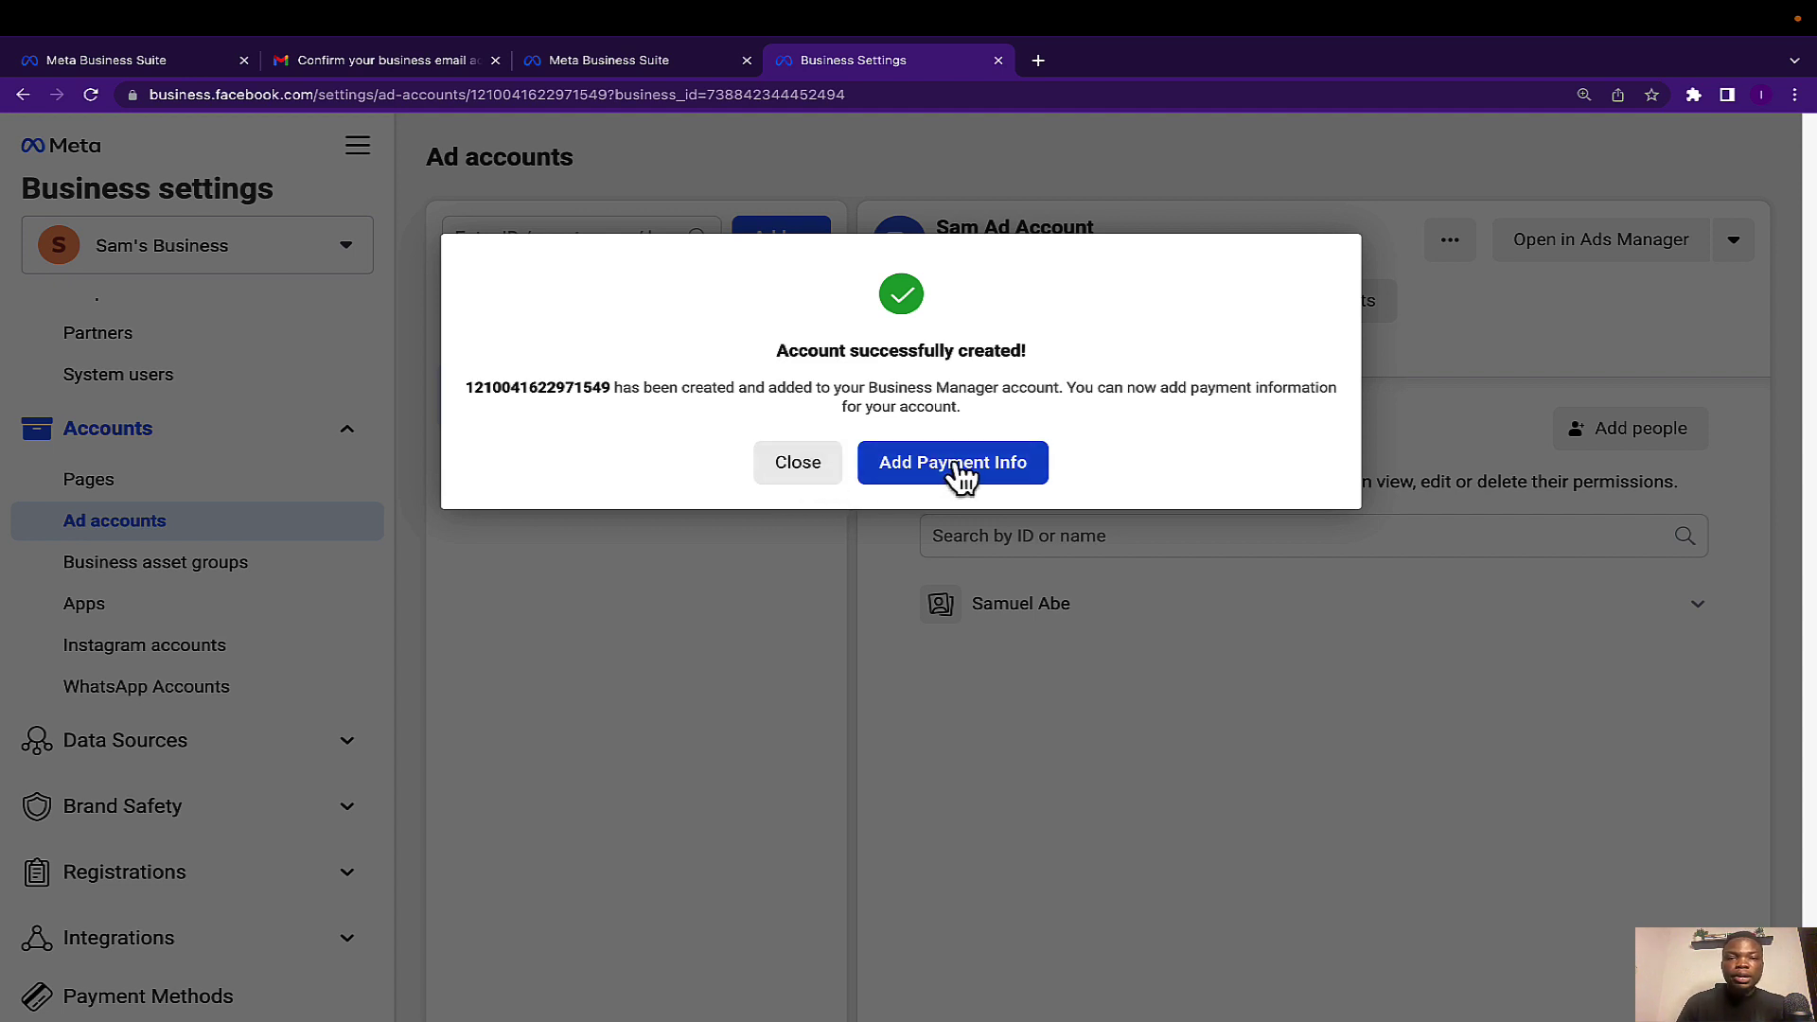
Dismiss the account-created message and leave the setup flow.
left_click(793, 473)
left_click(1005, 477)
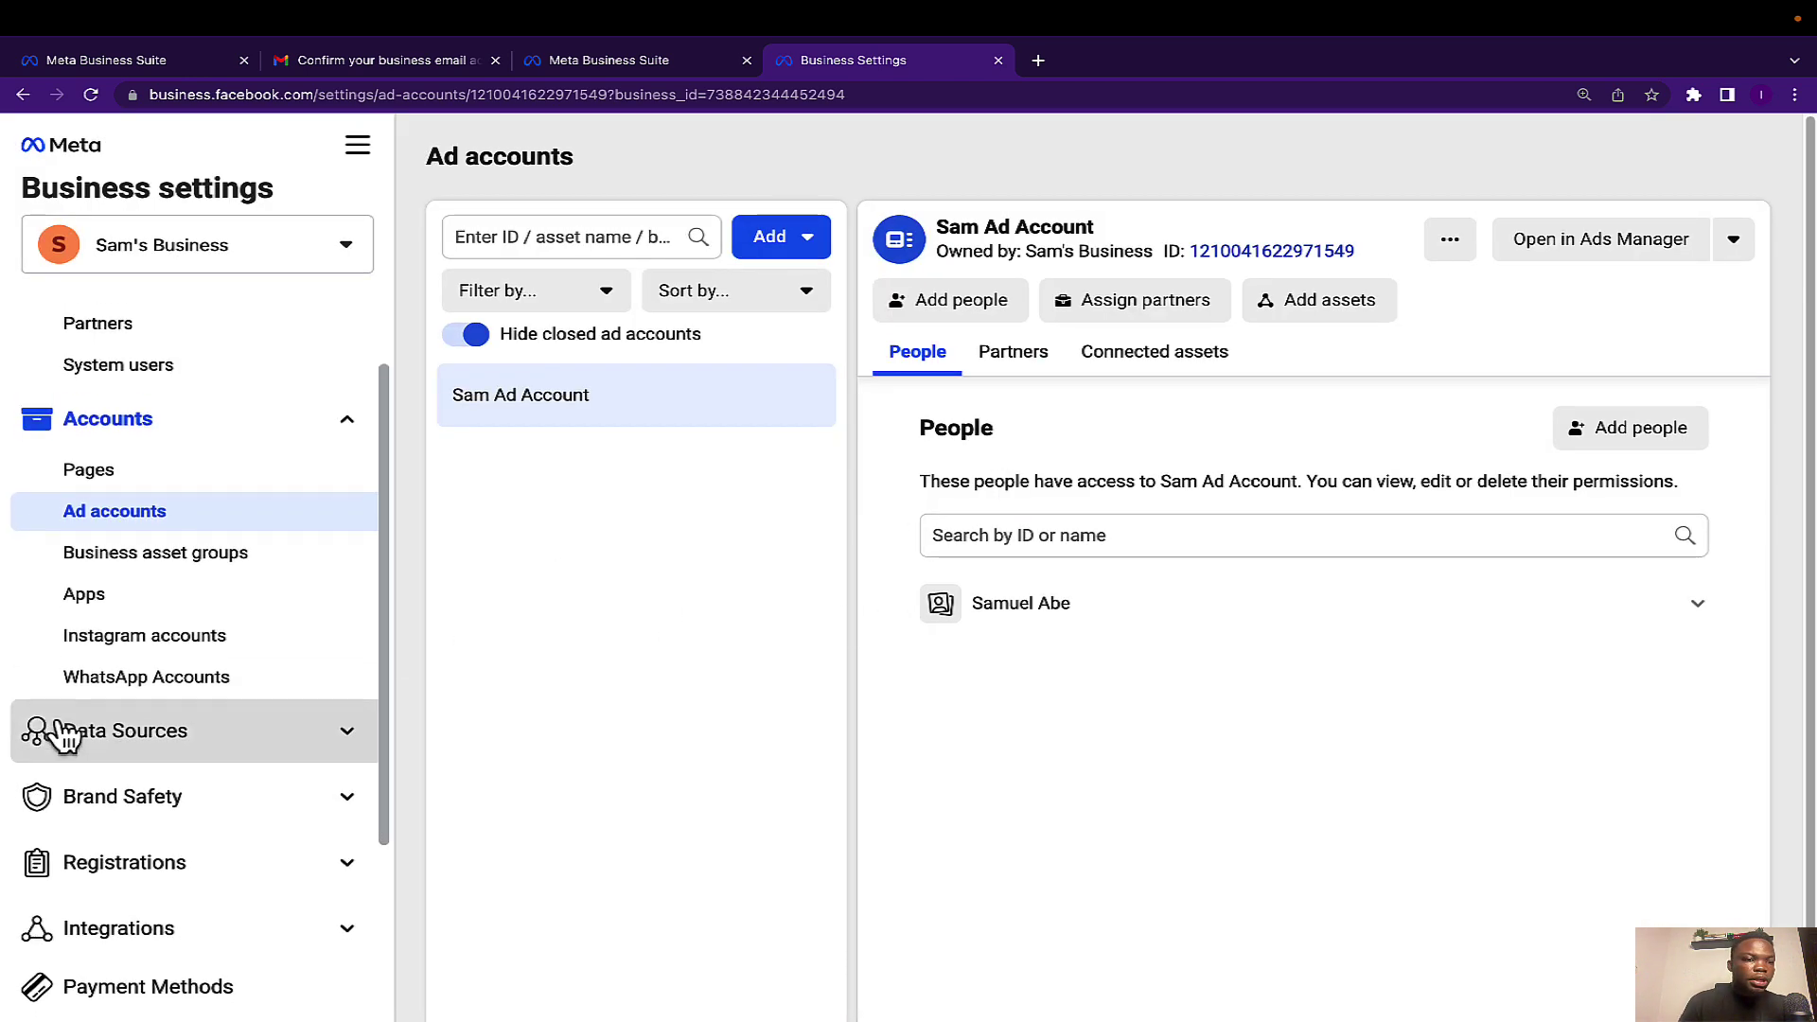
scroll(104, 676, "down", 1)
scroll(113, 674, "down", 3)
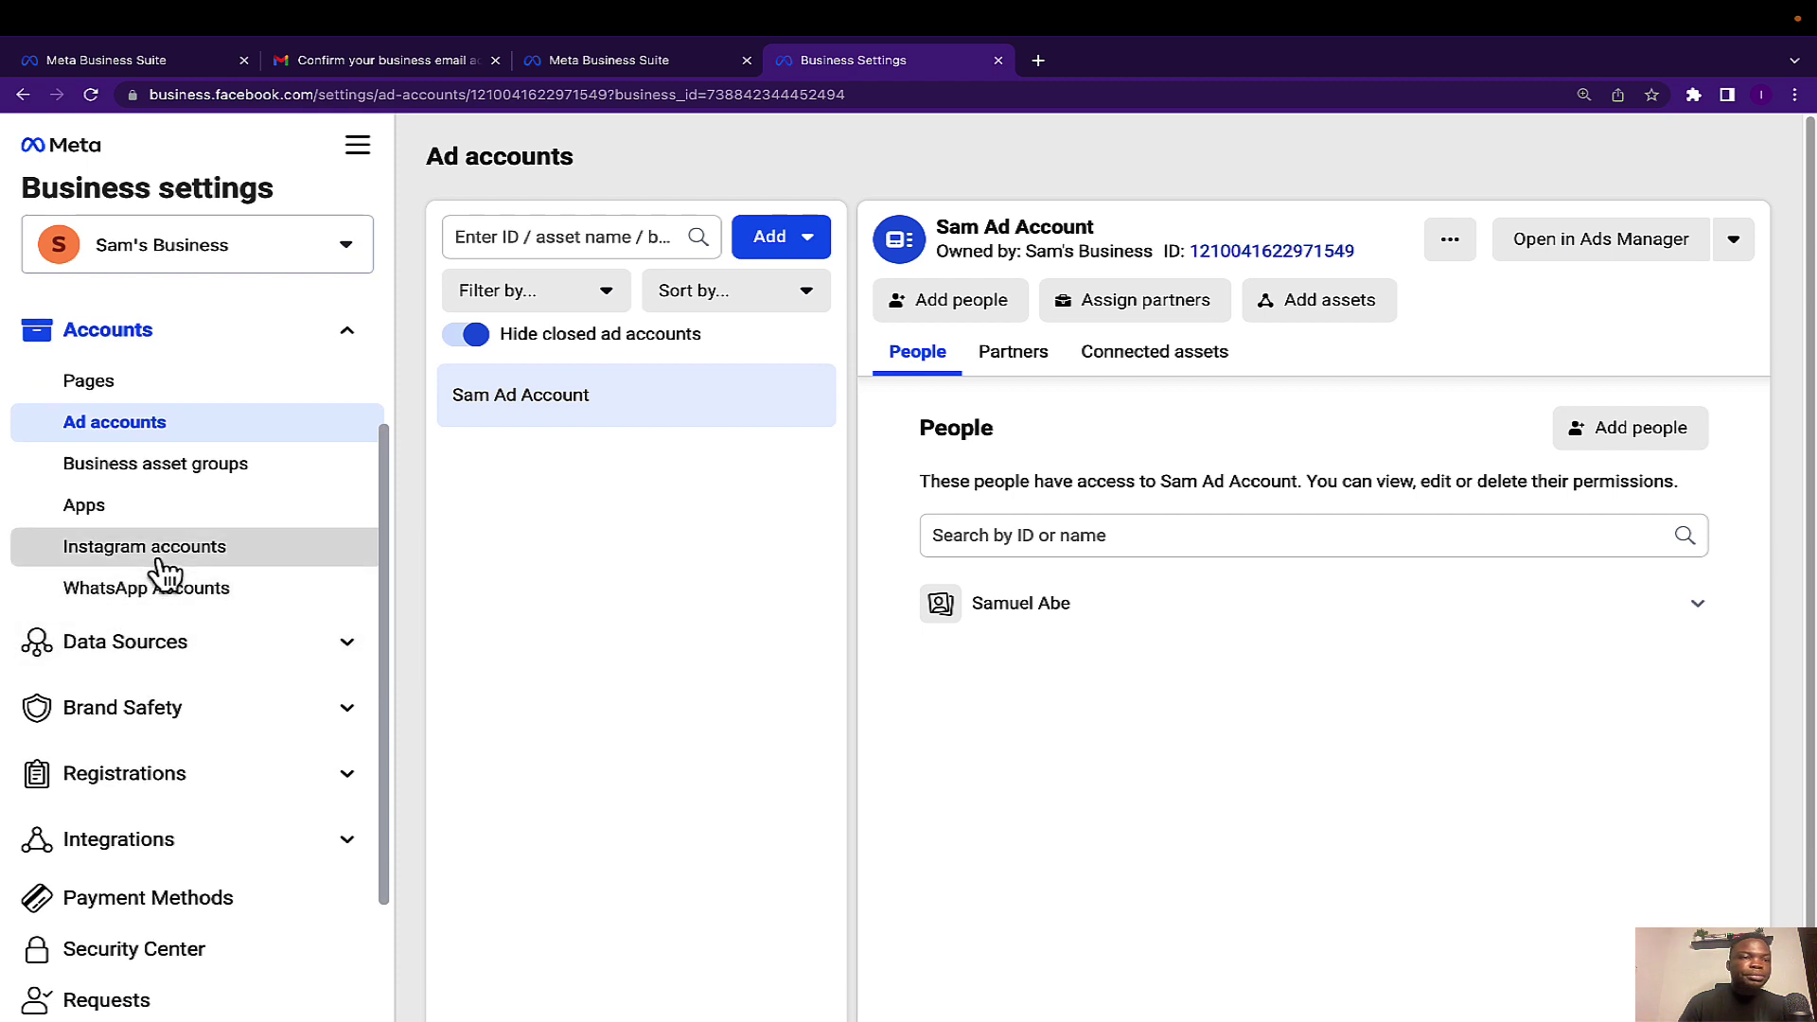
scroll(182, 719, "down", 2)
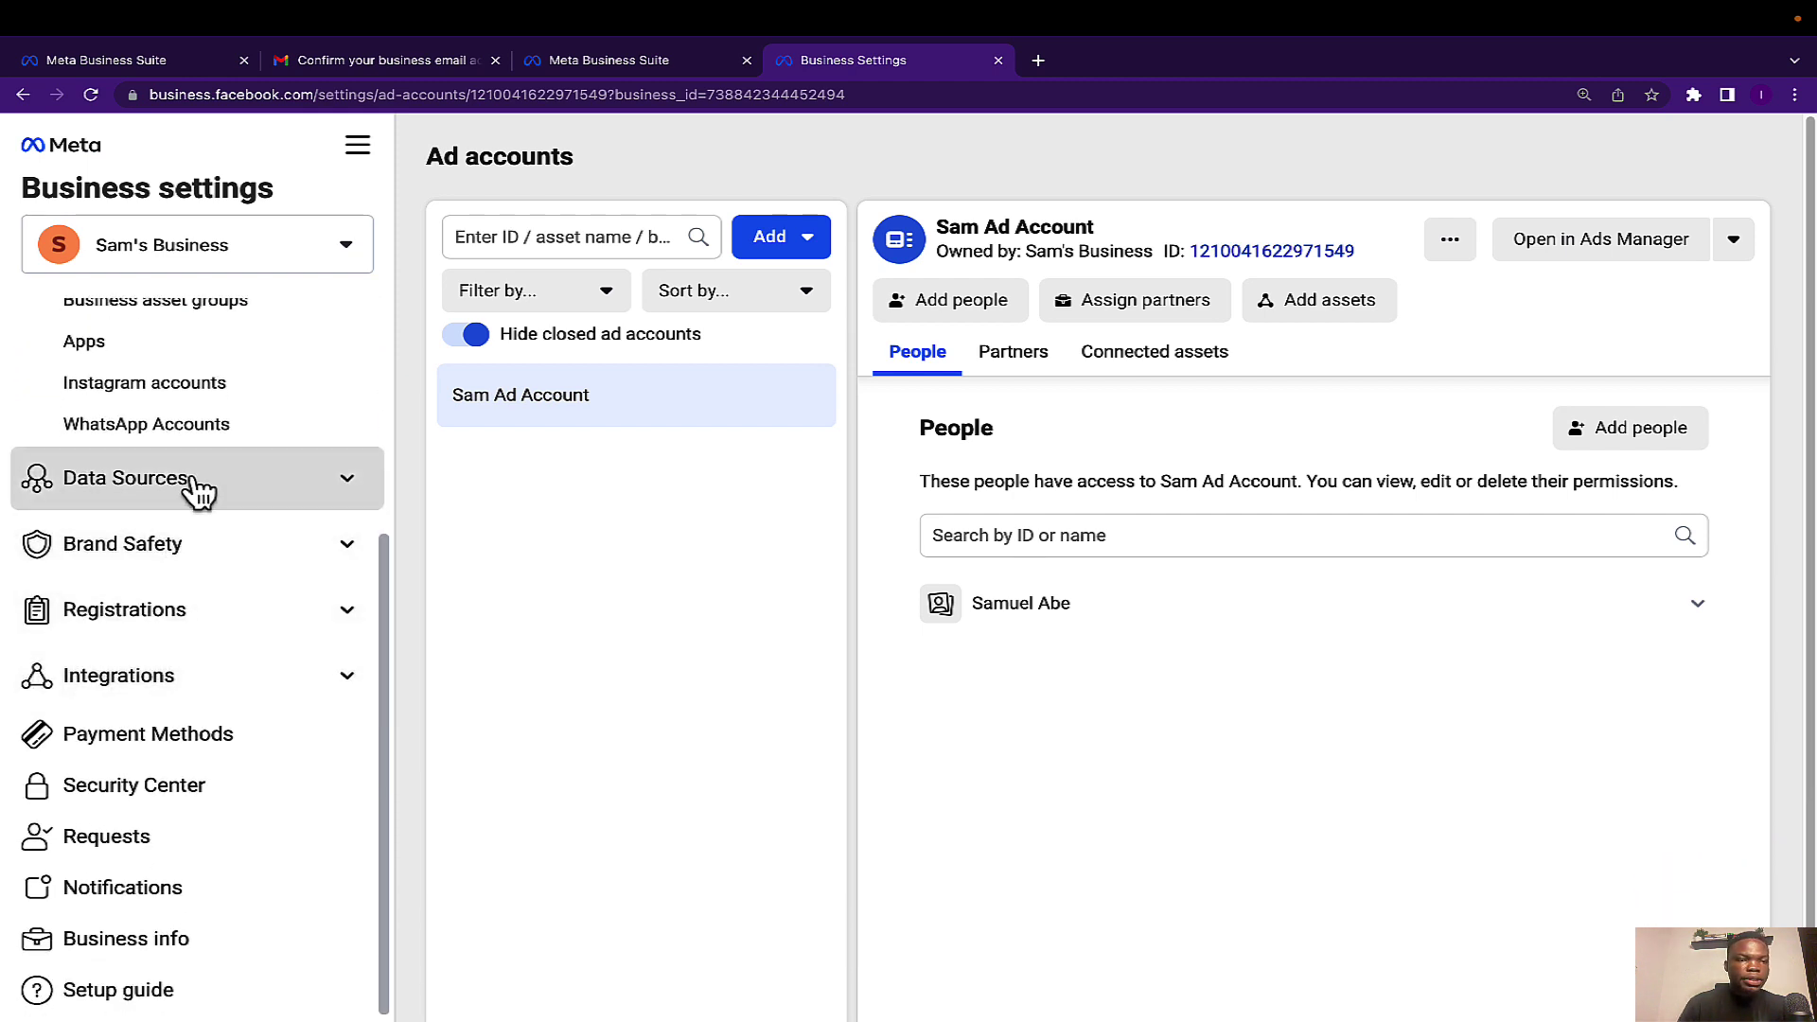
Expand and collapse the Data Sources and Brand Safety sidebar sections.
left_click(215, 505)
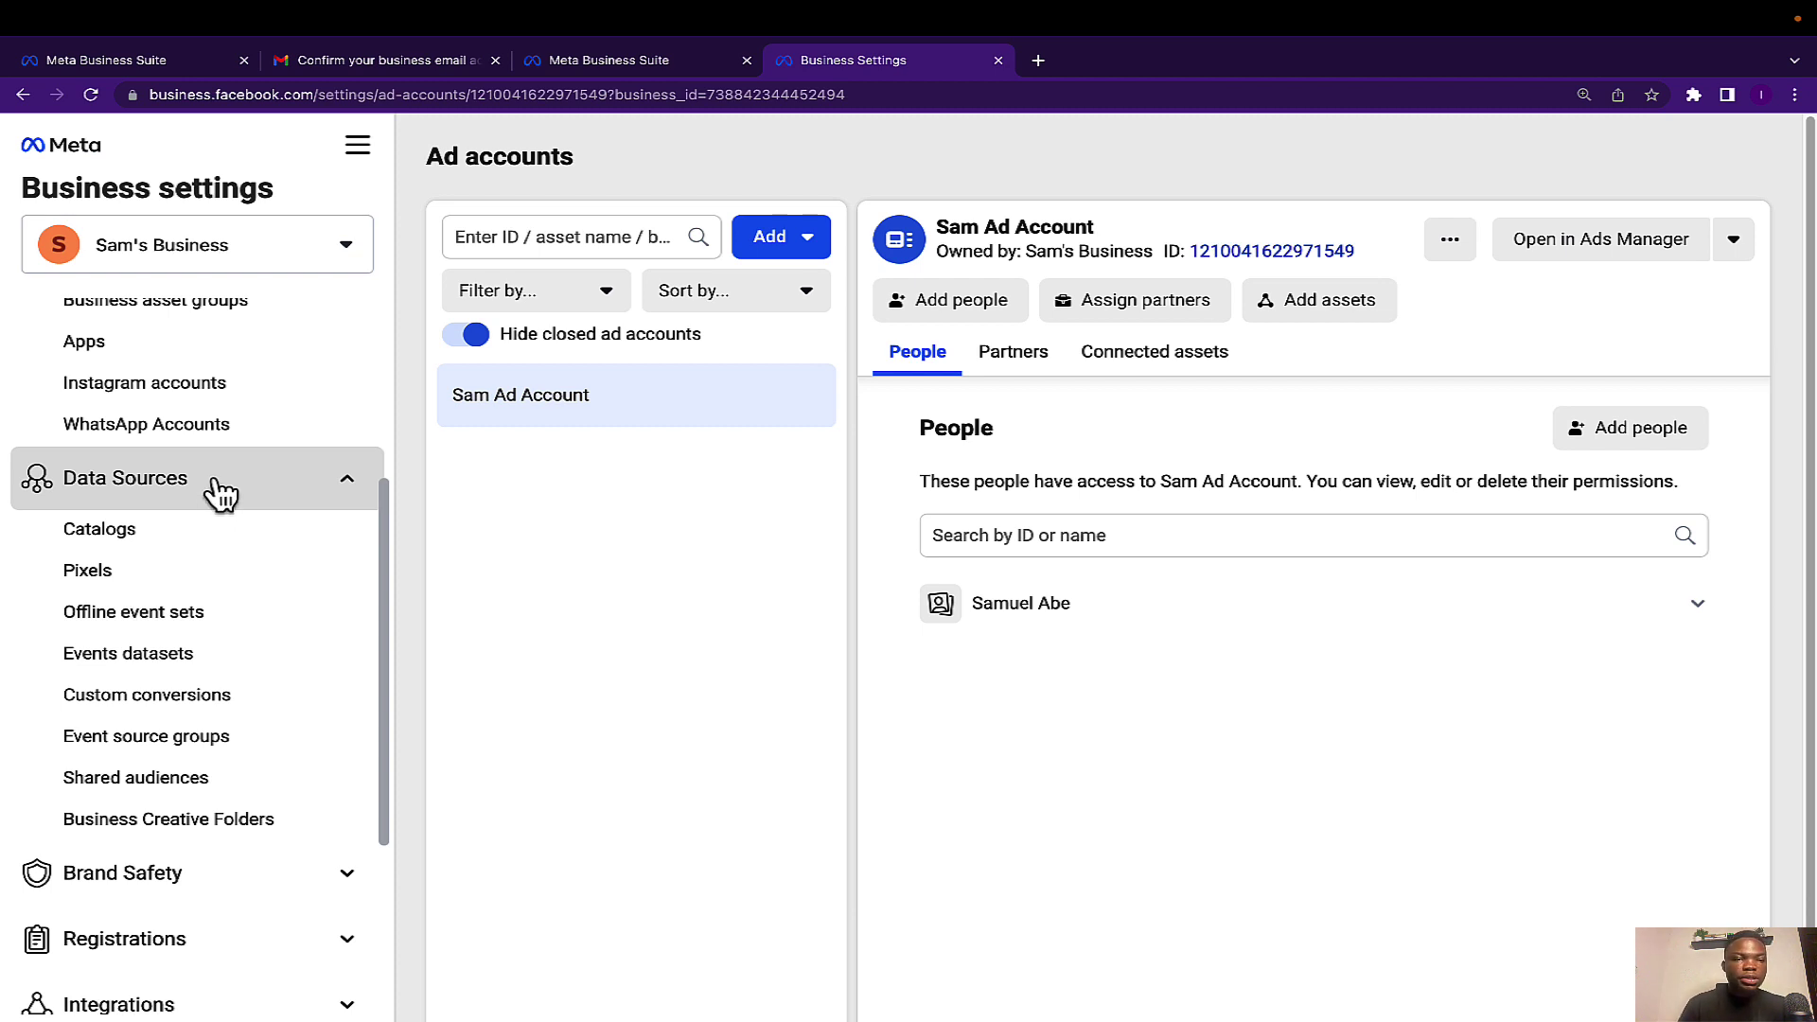
left_click(213, 491)
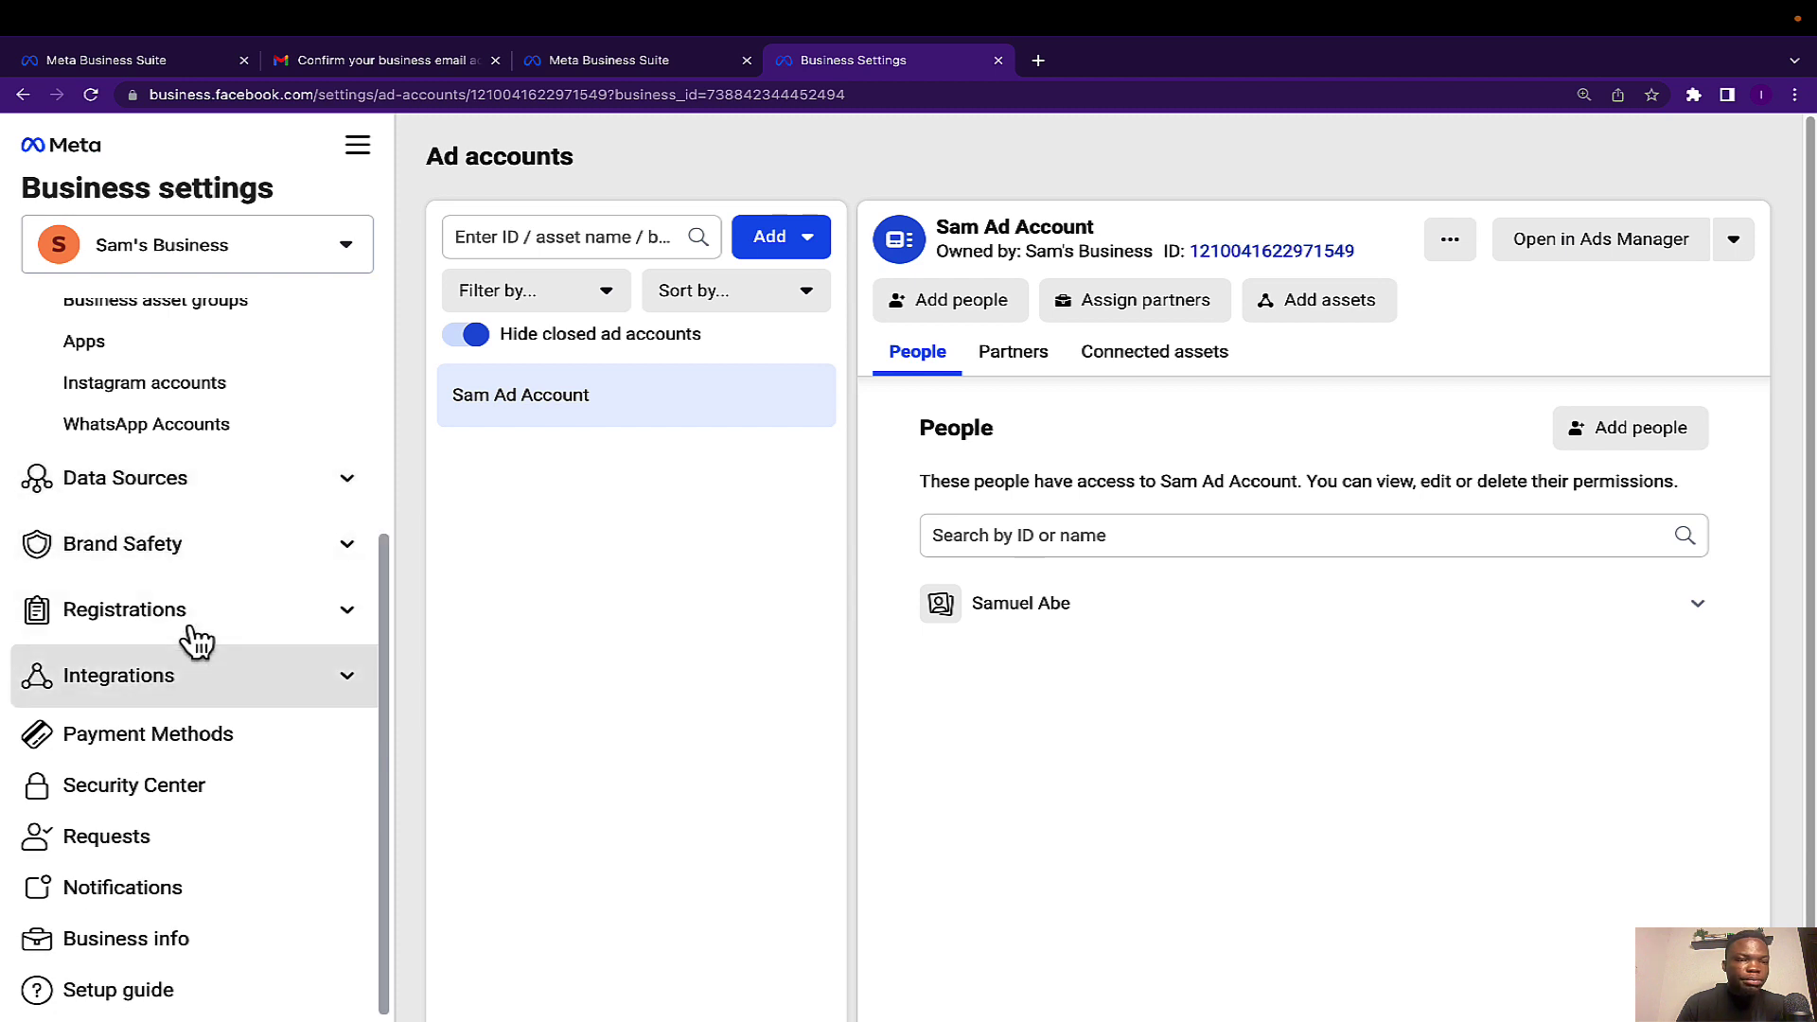
left_click(212, 554)
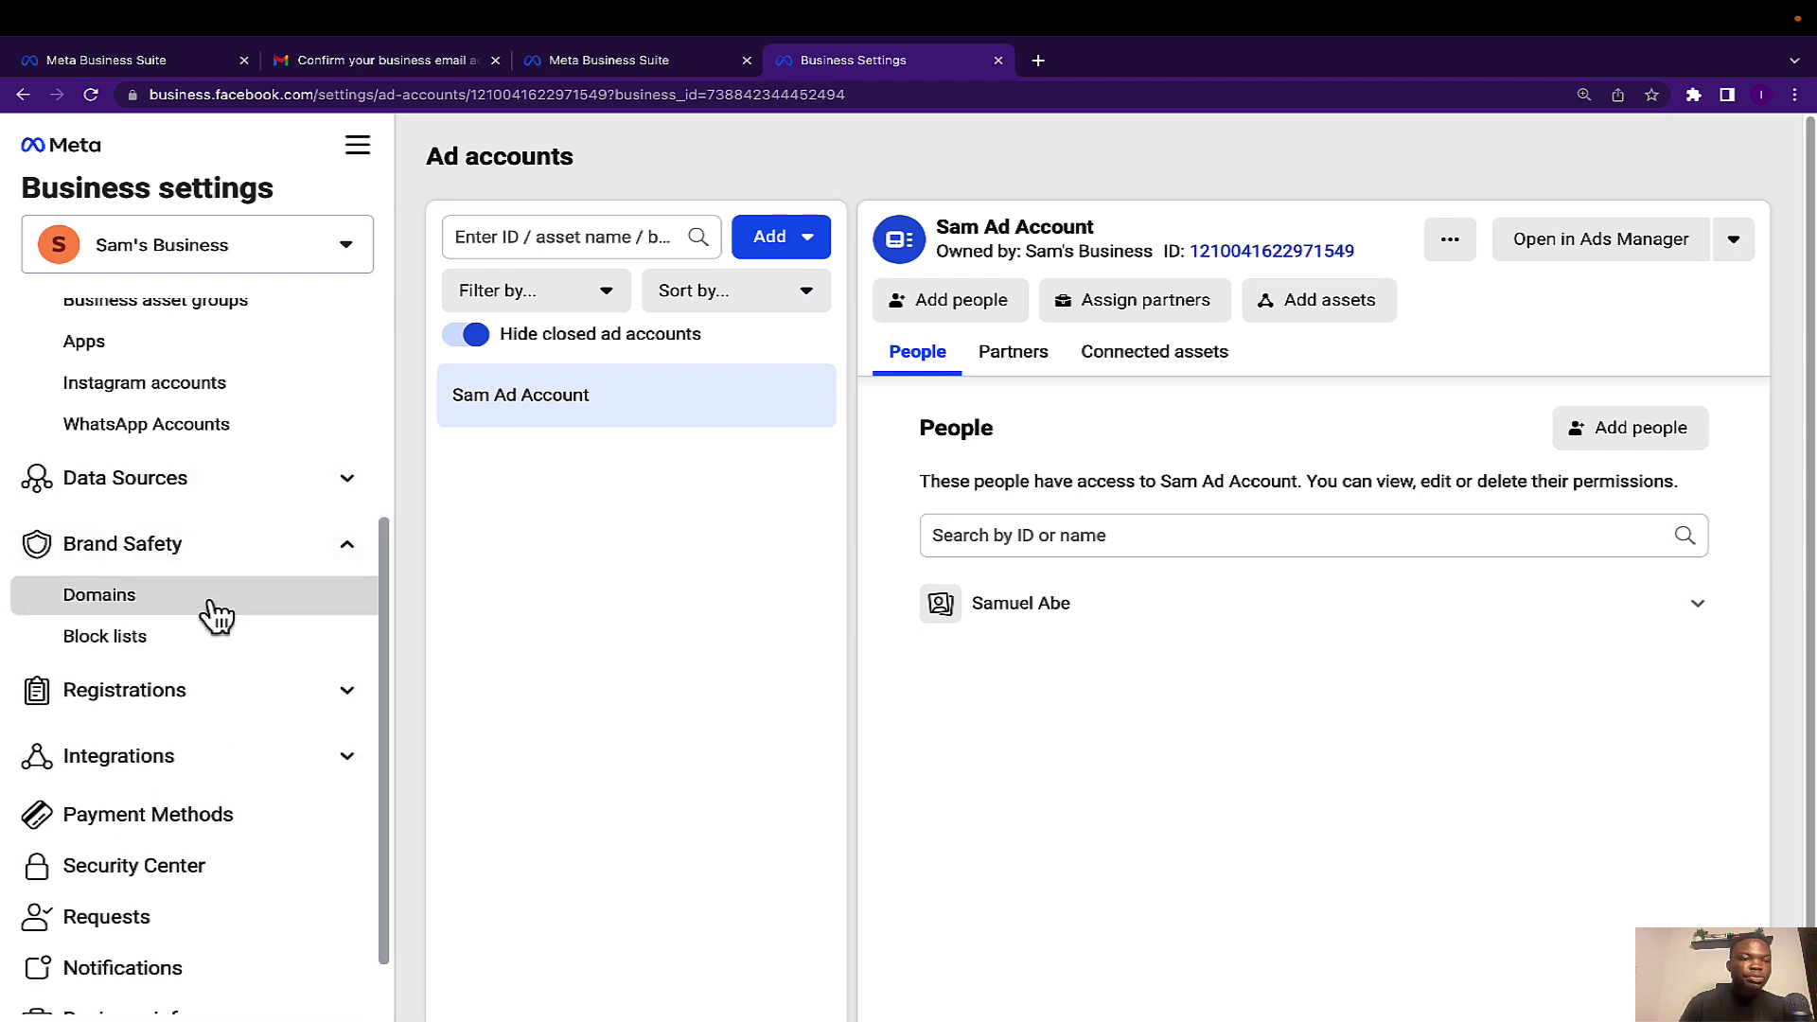
left_click(346, 544)
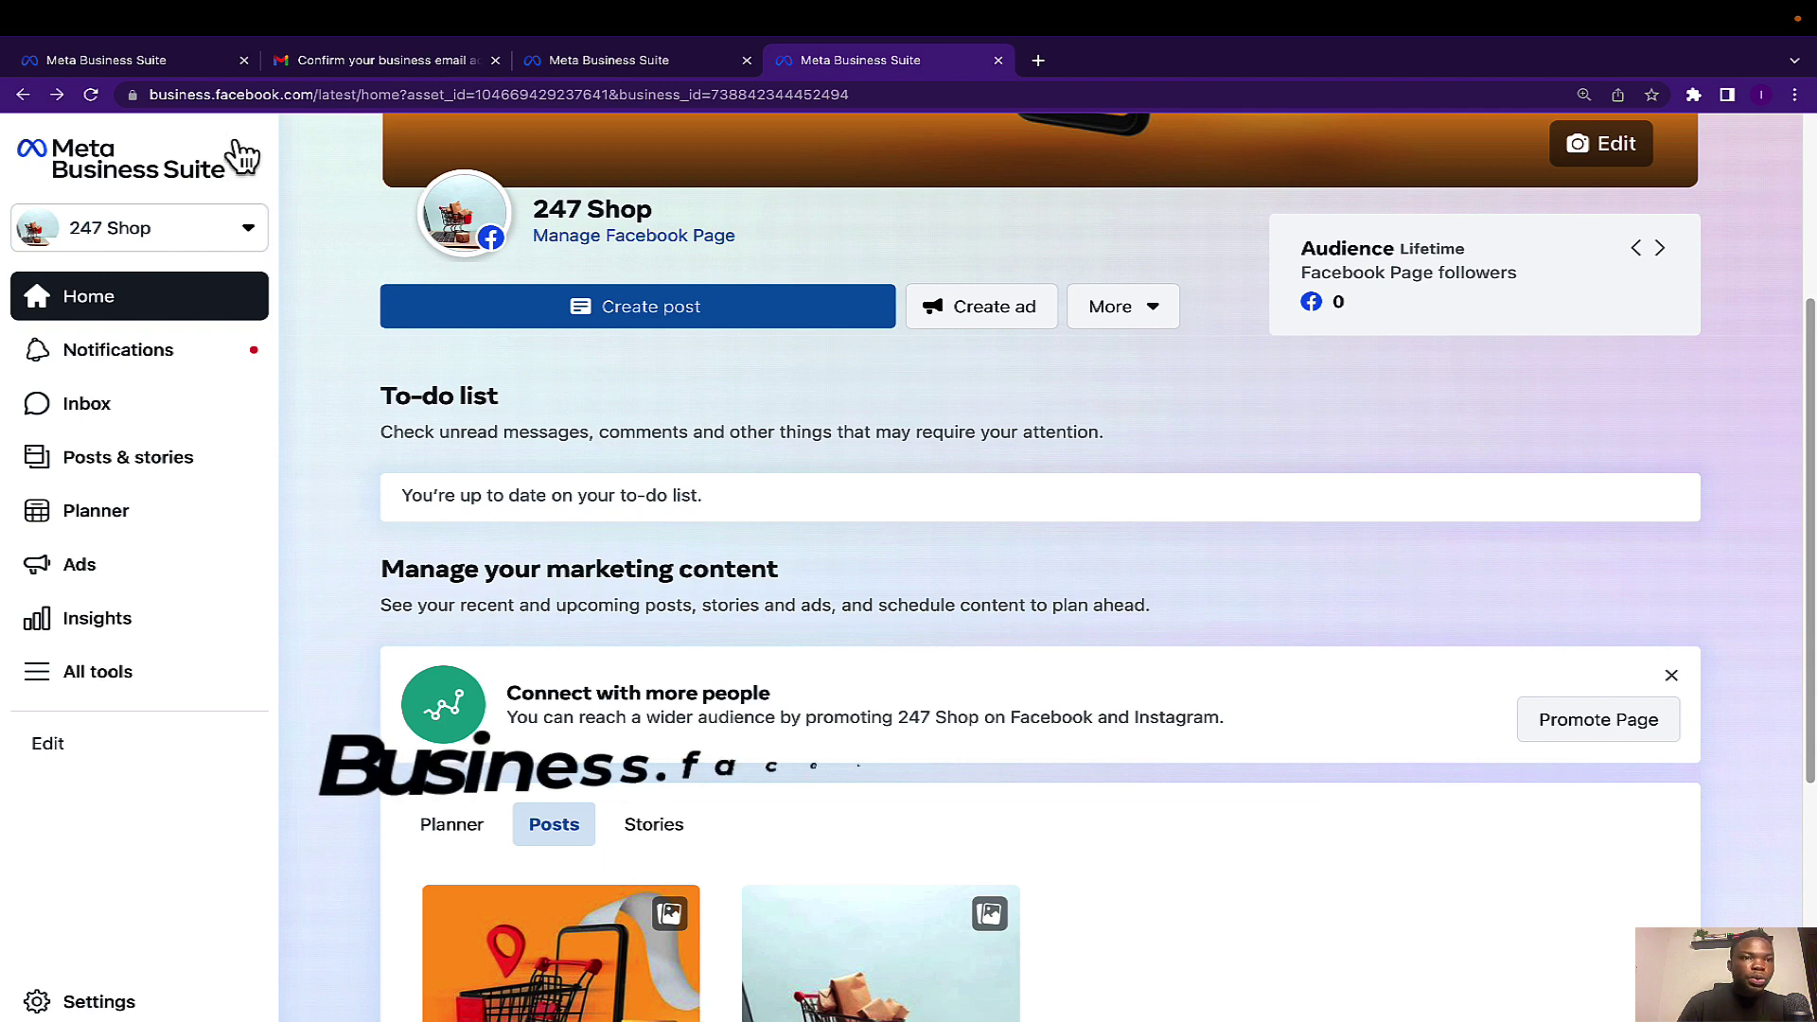
Go through Settings to Billing, opening Sam Ad Account's Payment activity in a new tab.
left_click(151, 1001)
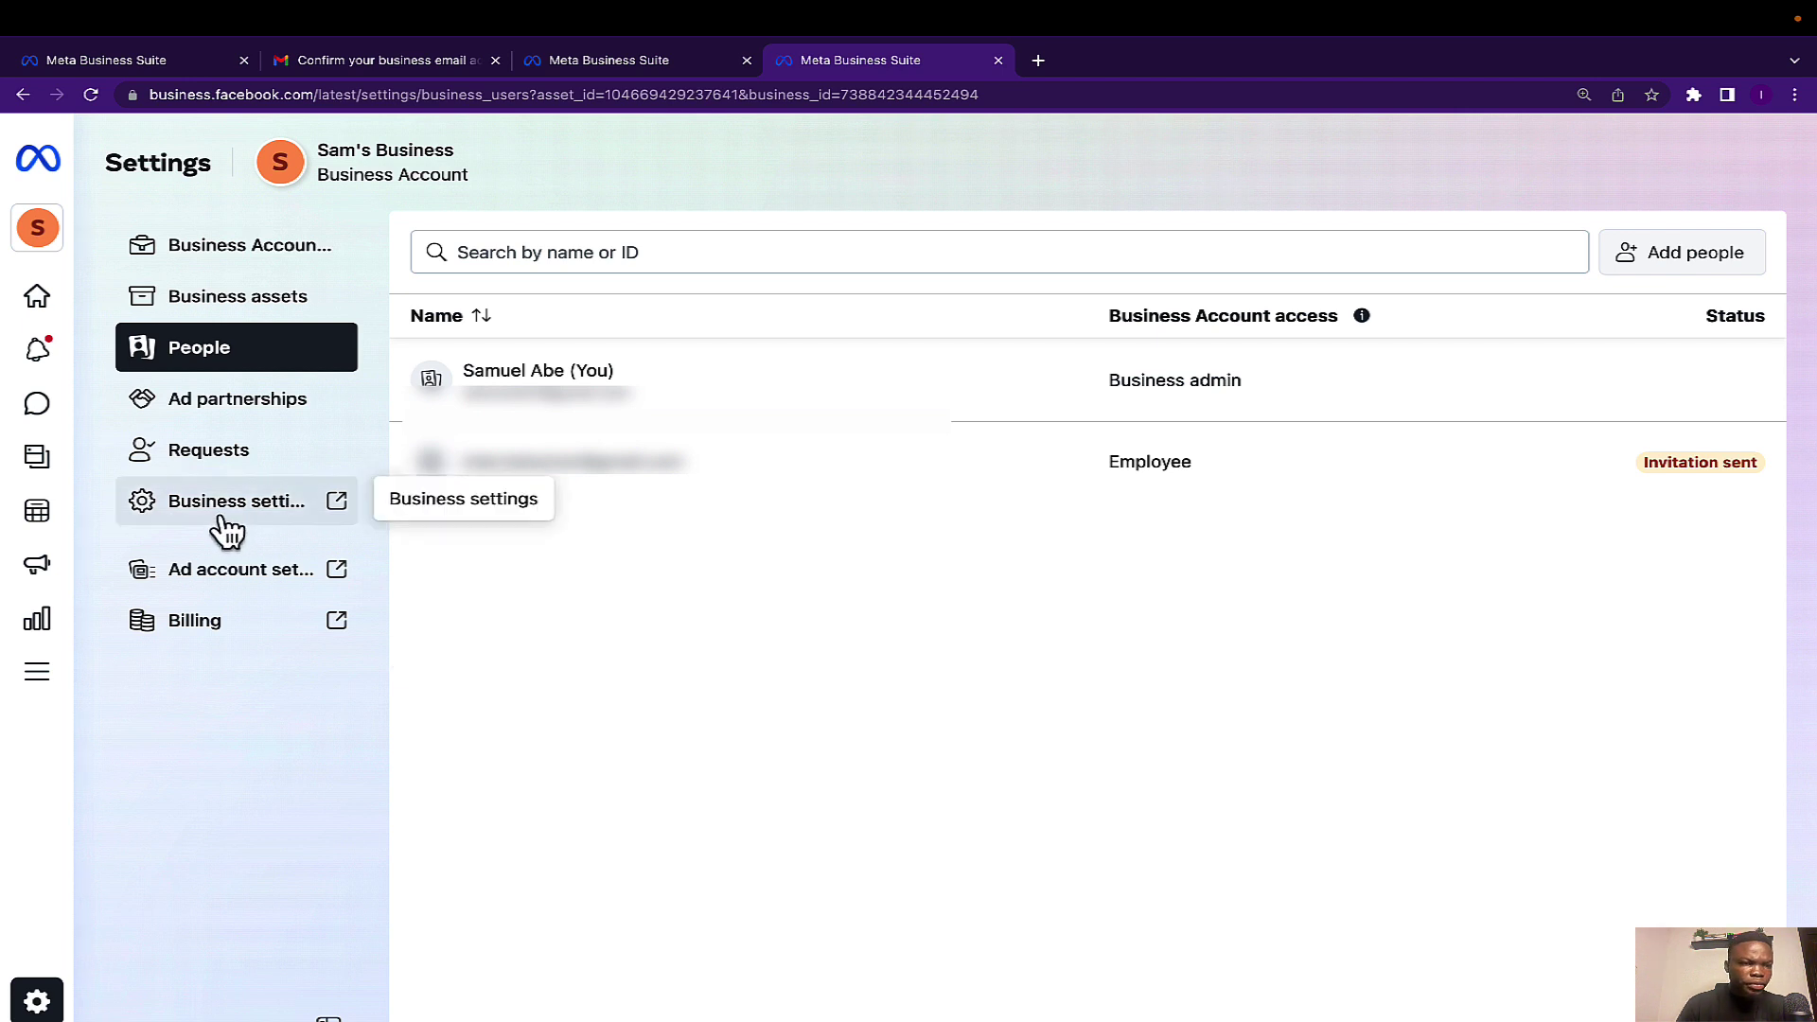
left_click(199, 630)
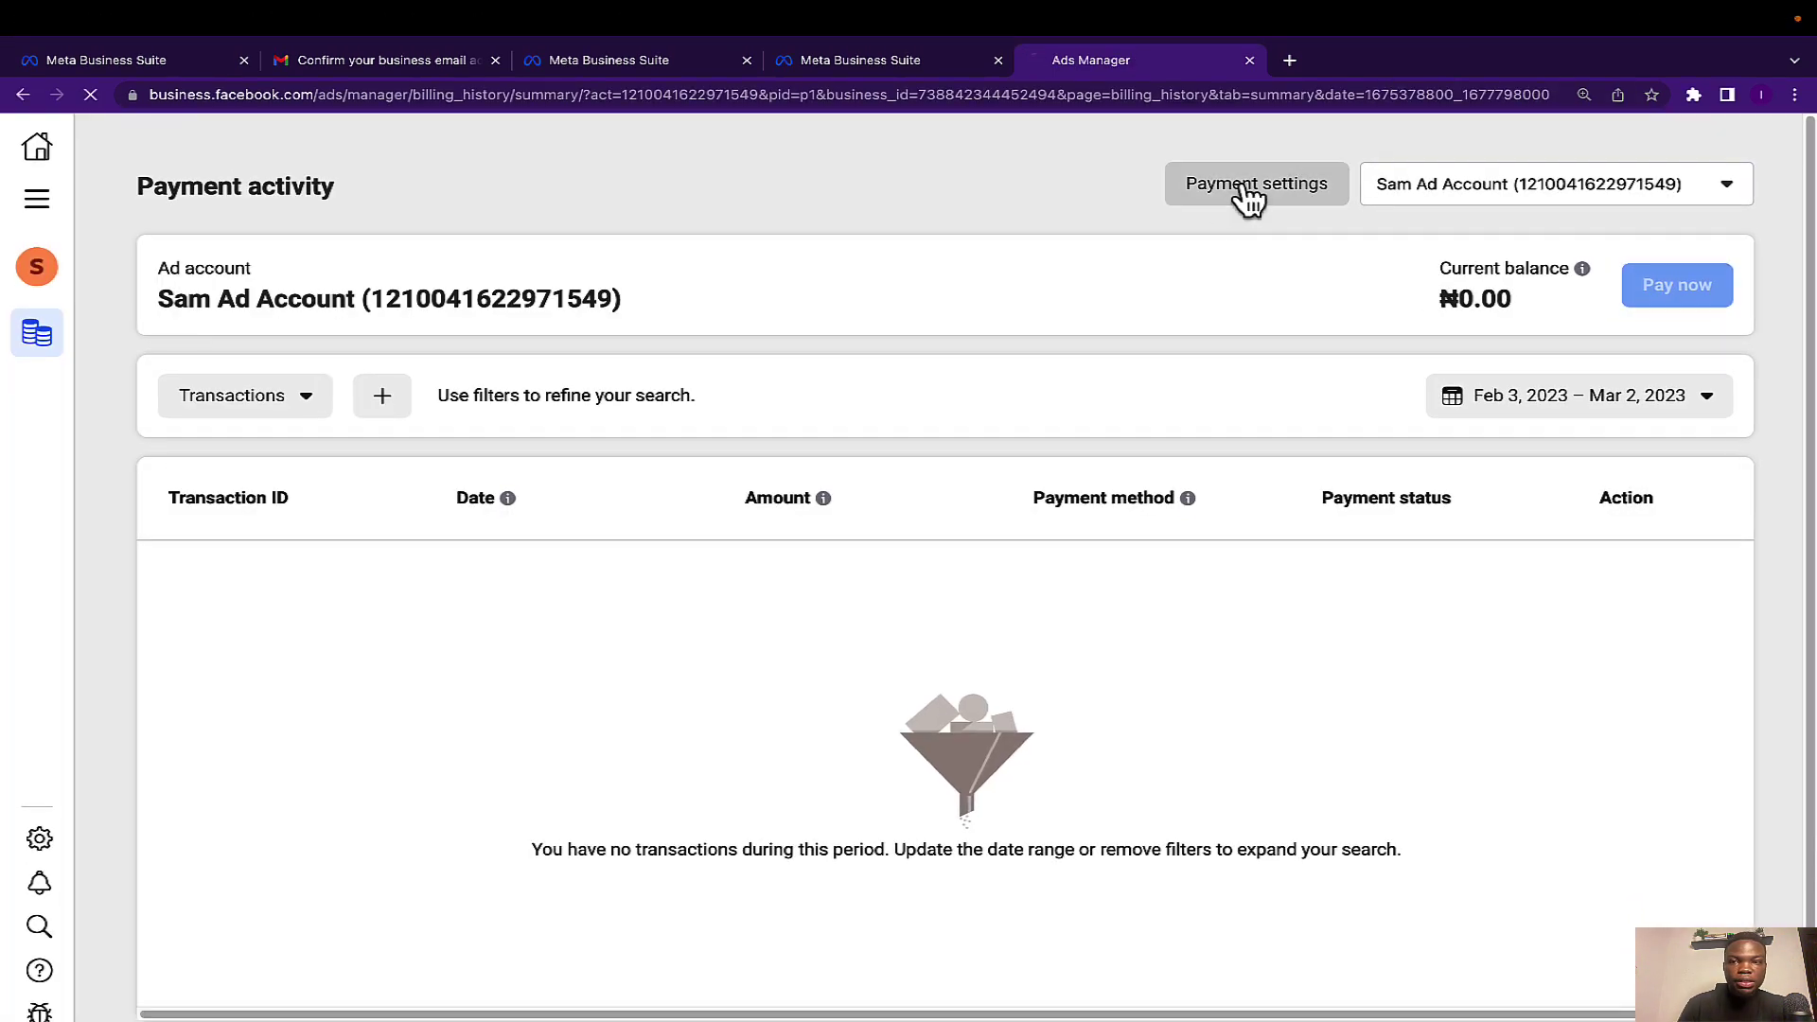
From Payment settings, add a payment method keeping Nigeria and Nigerian Naira as location and currency.
left_click(1247, 192)
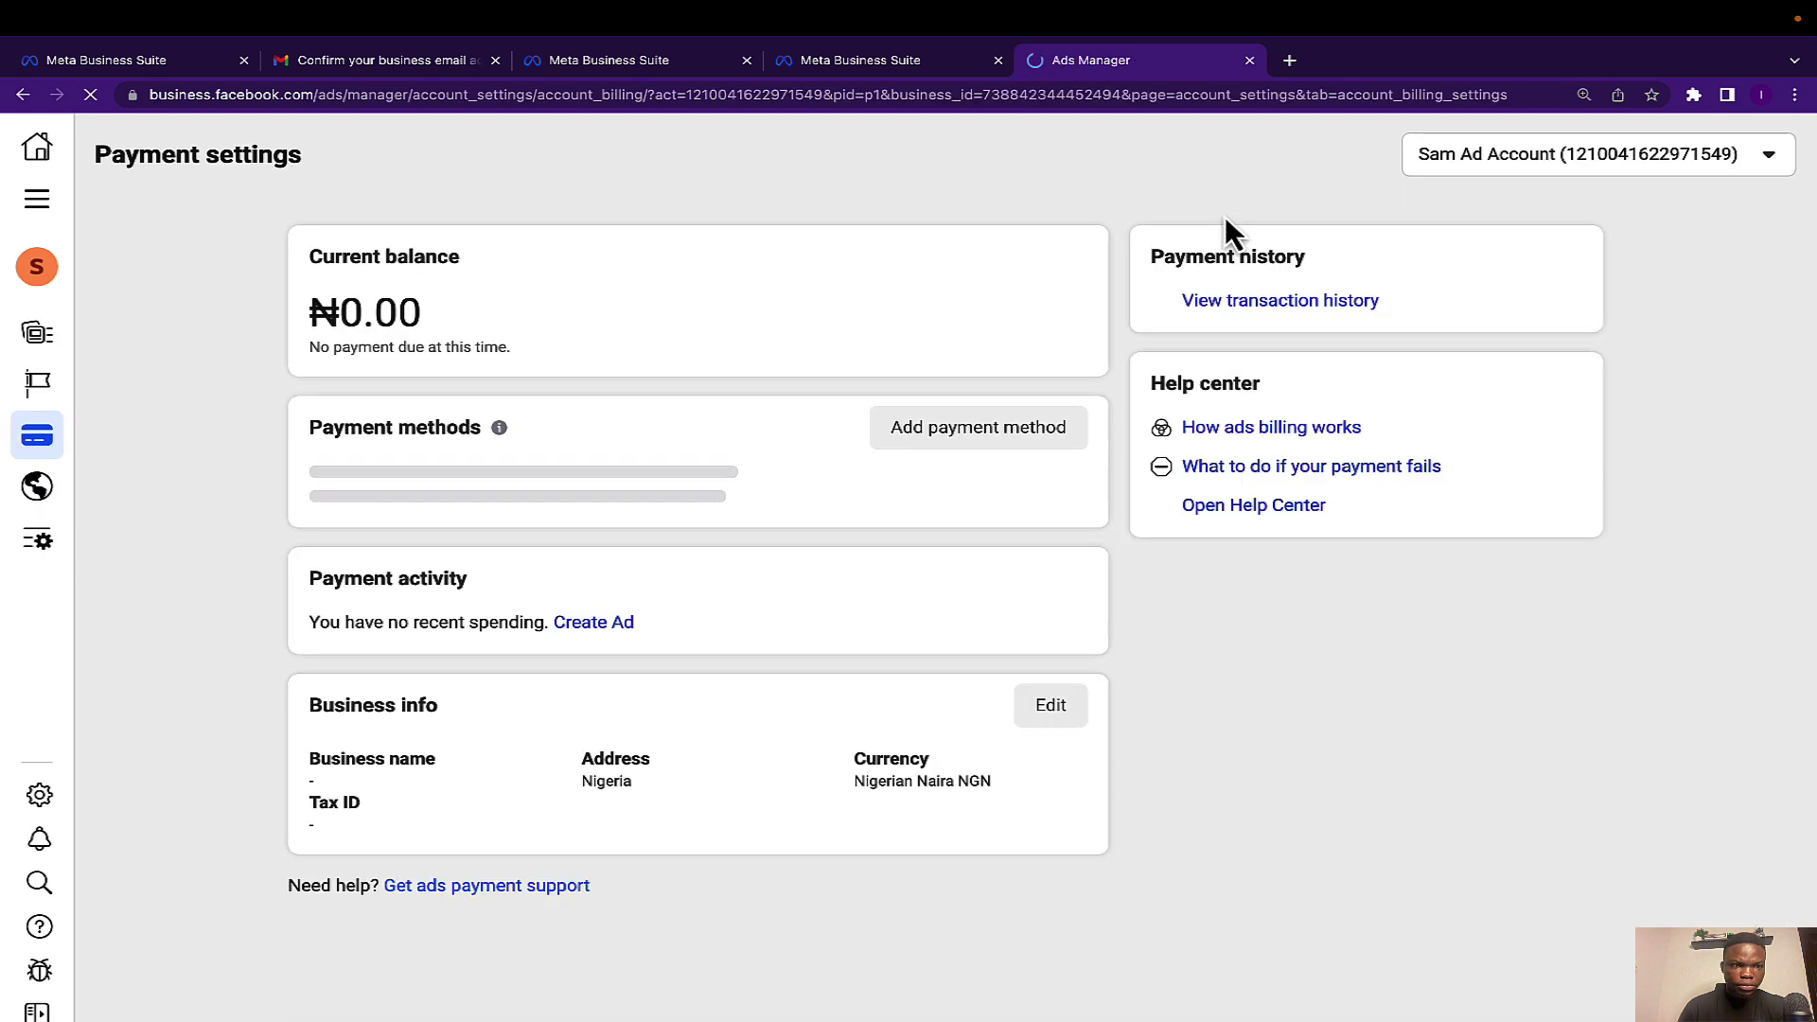
left_click(967, 437)
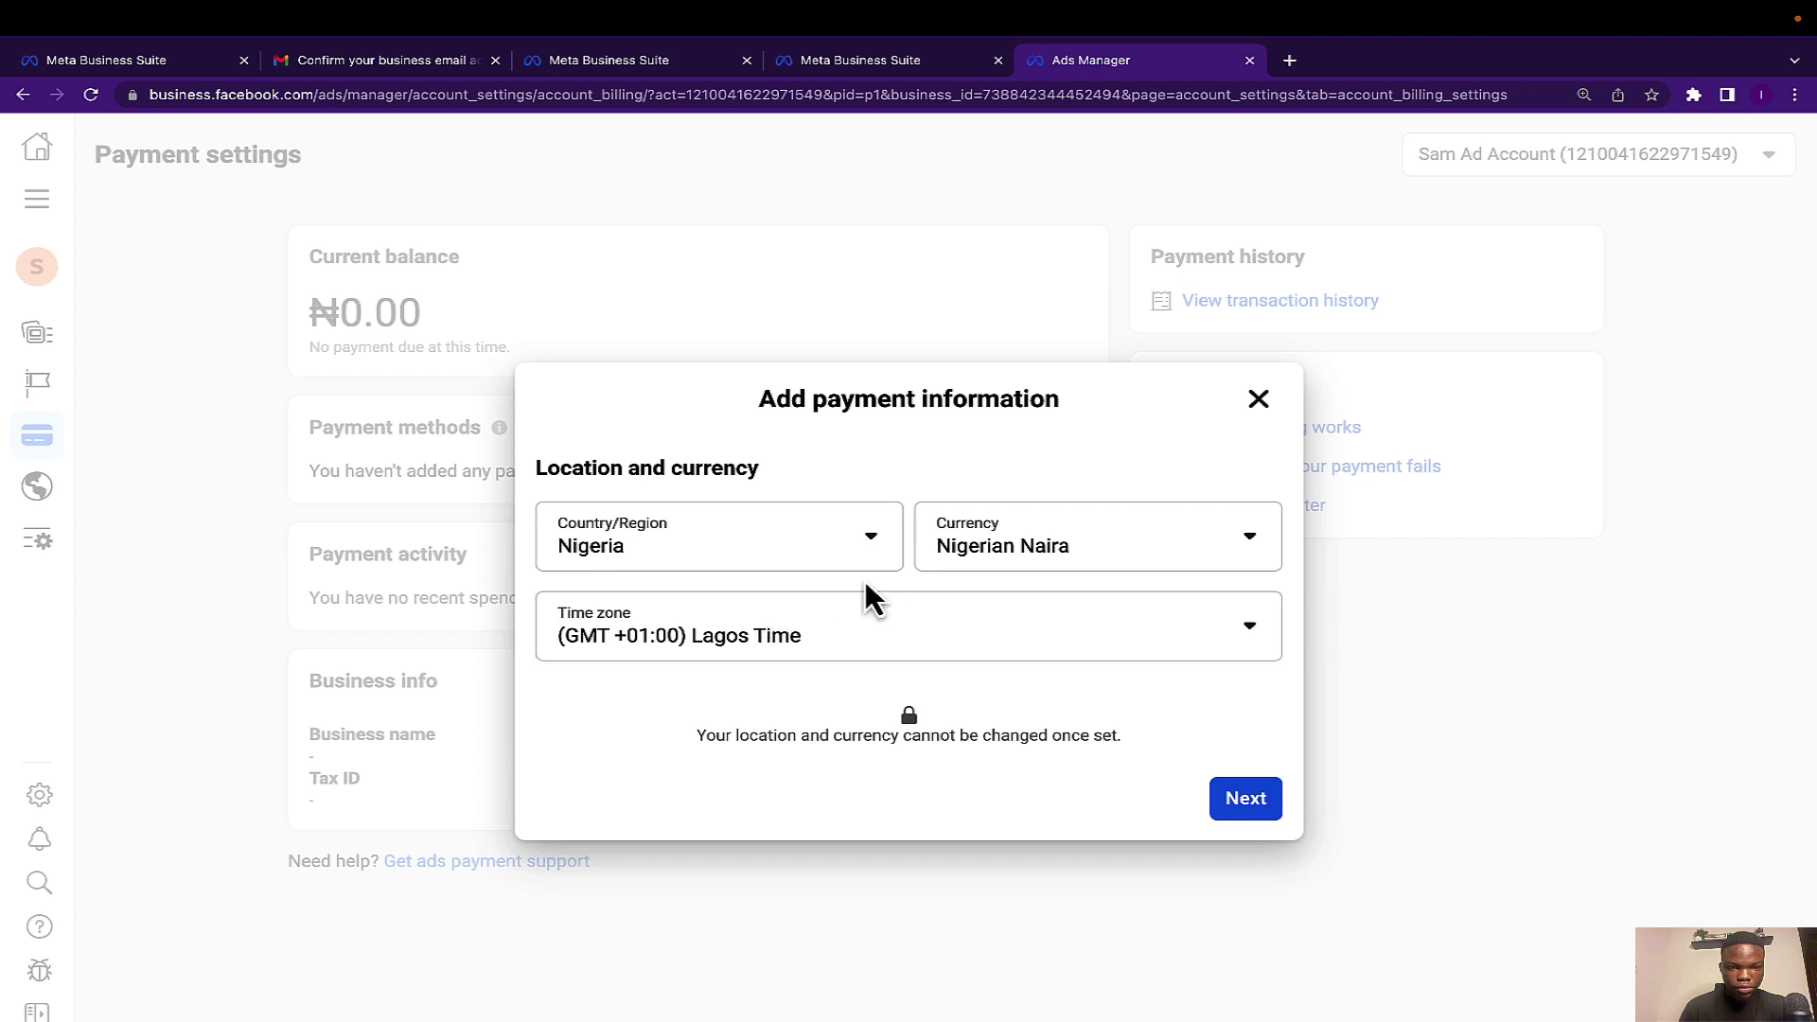
left_click(1042, 555)
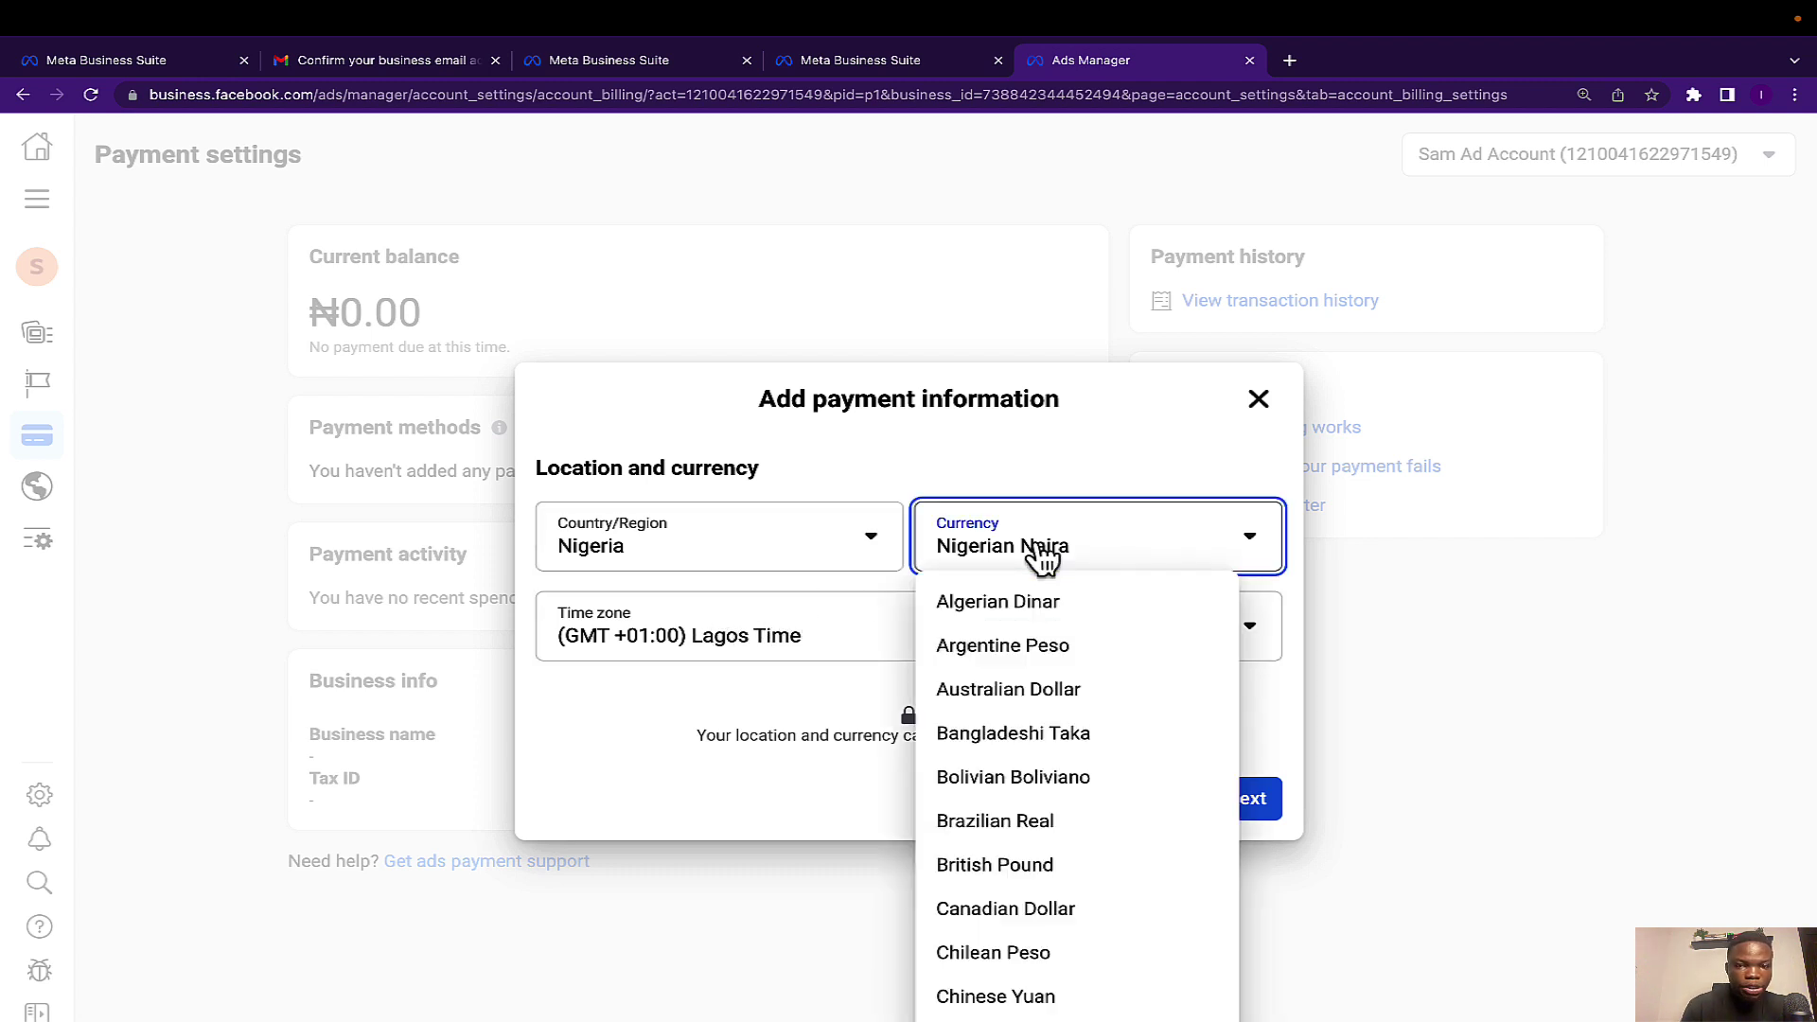
left_click(1184, 466)
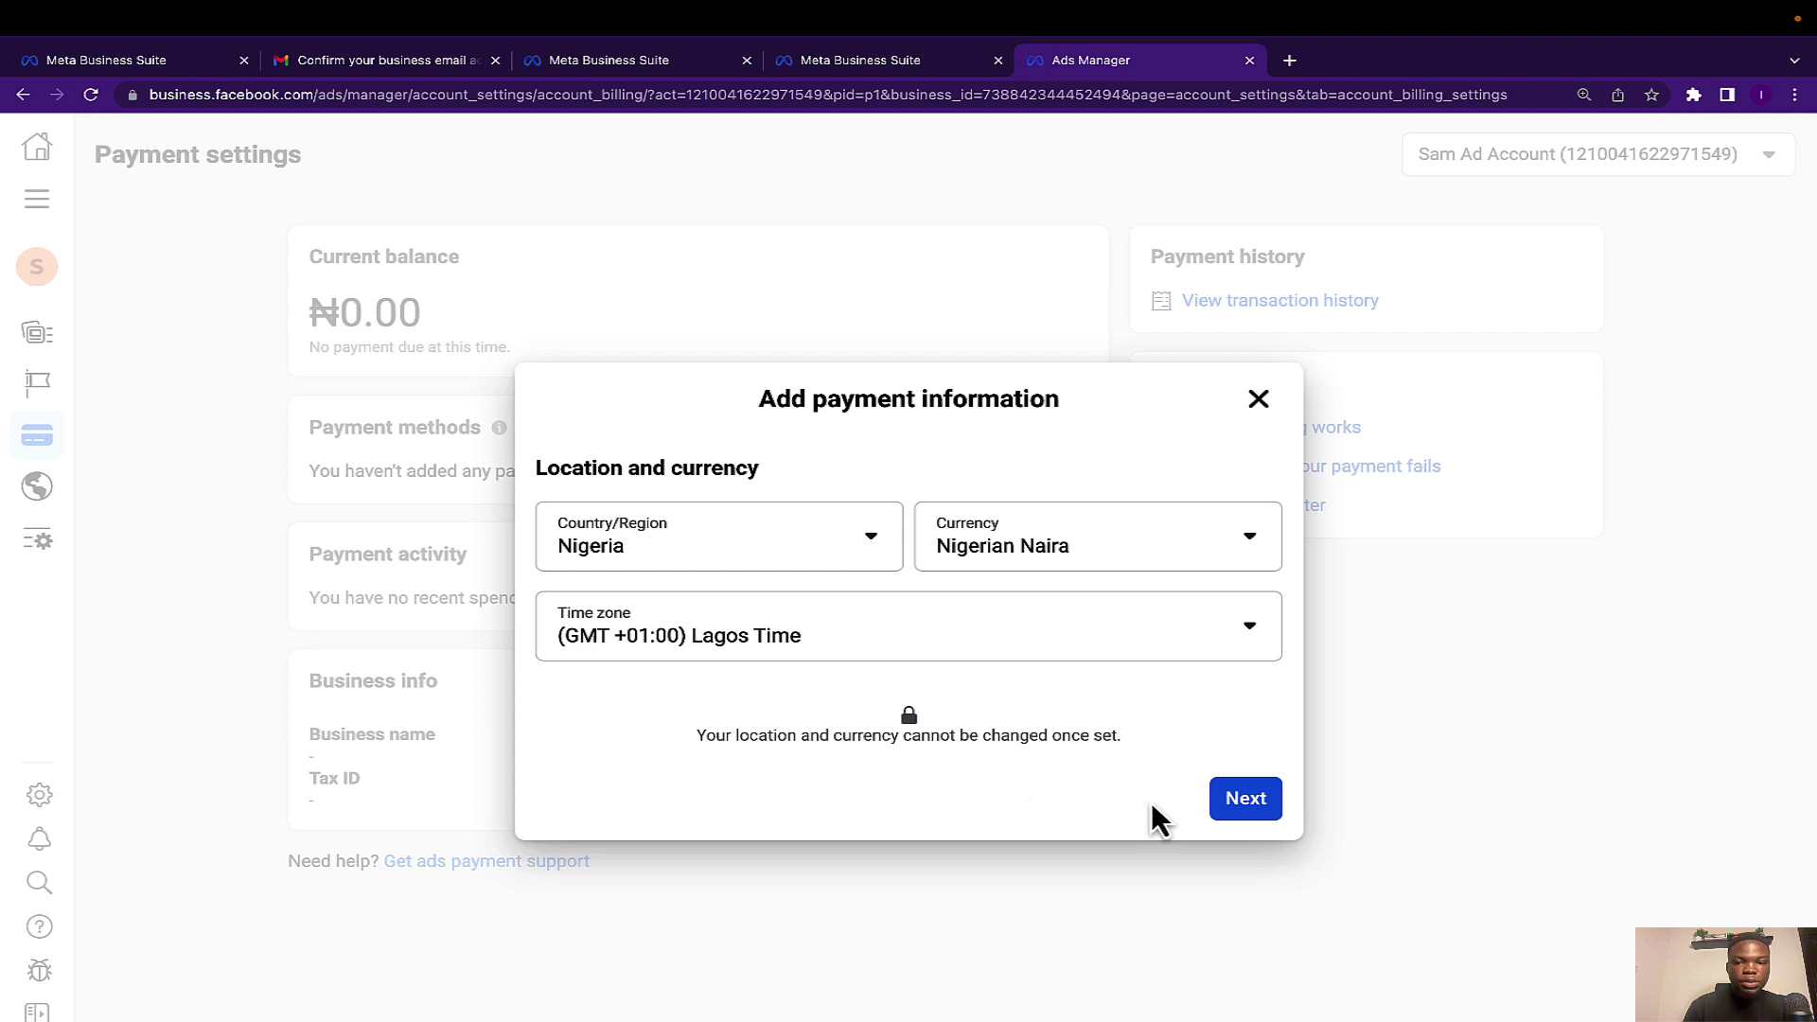
left_click(1245, 800)
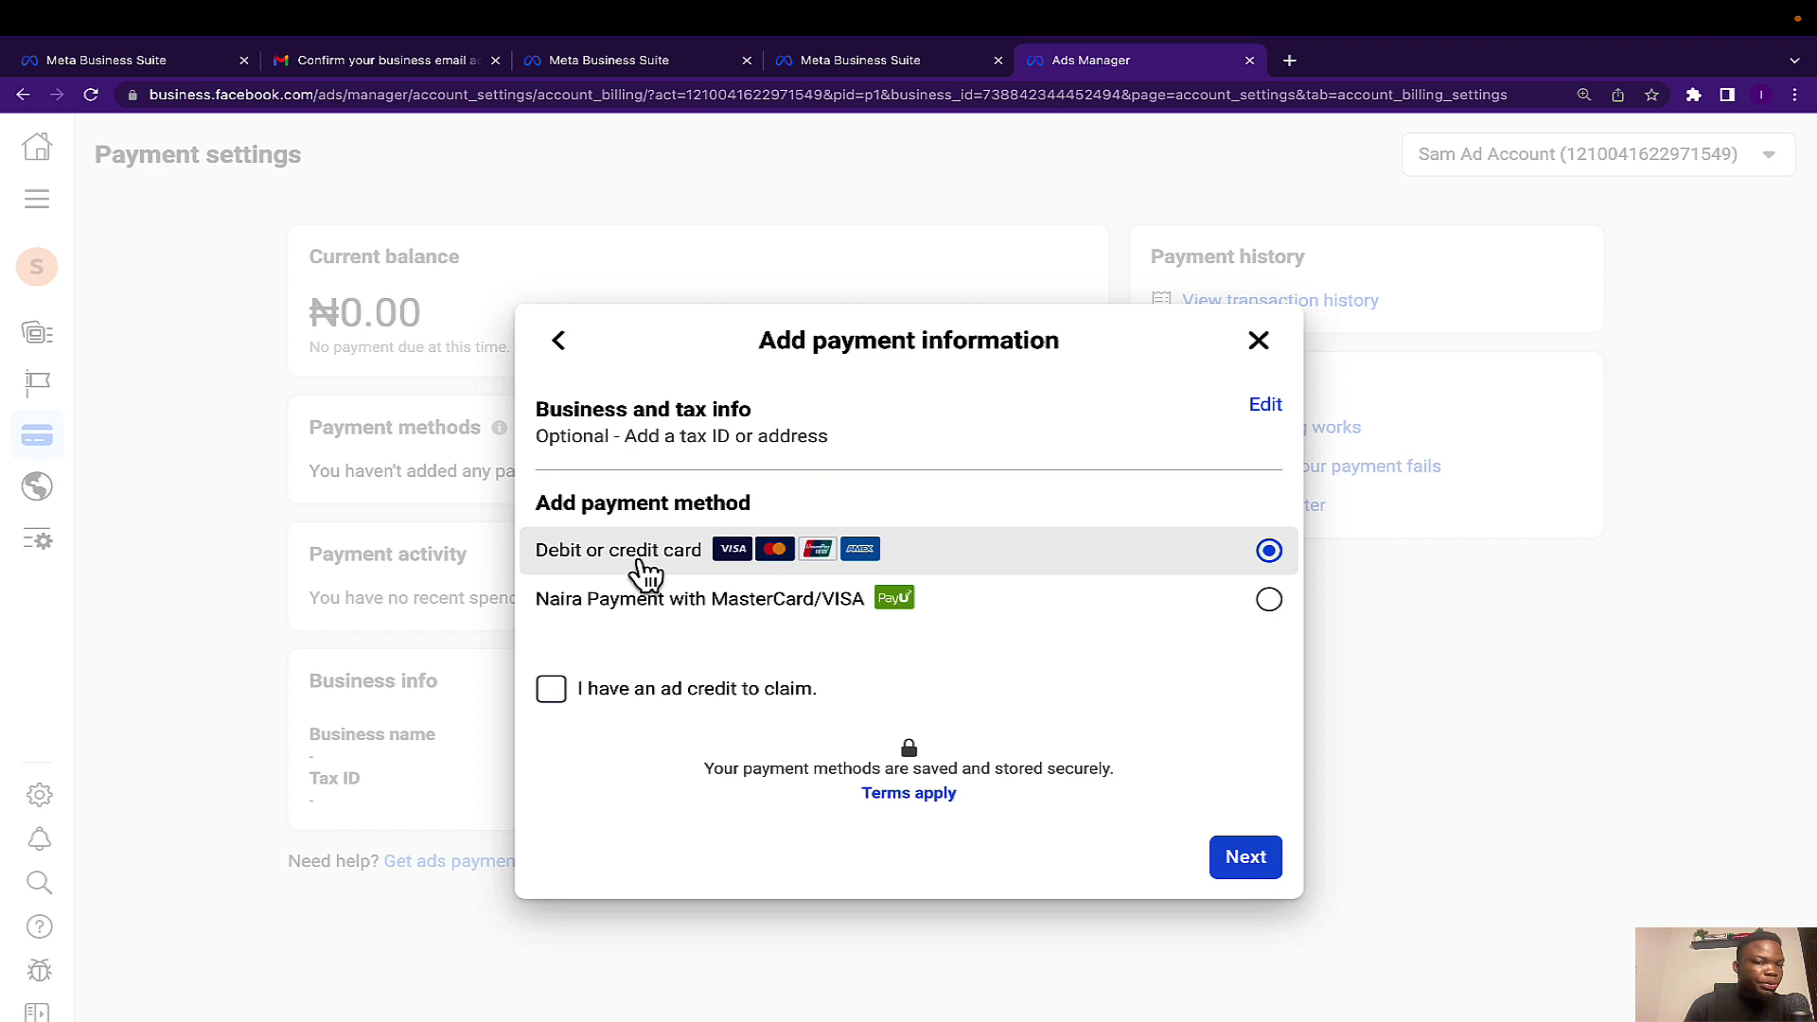
Choose Naira Payment with MasterCard/VISA and skip the VAT ID tax information.
left_click(1017, 616)
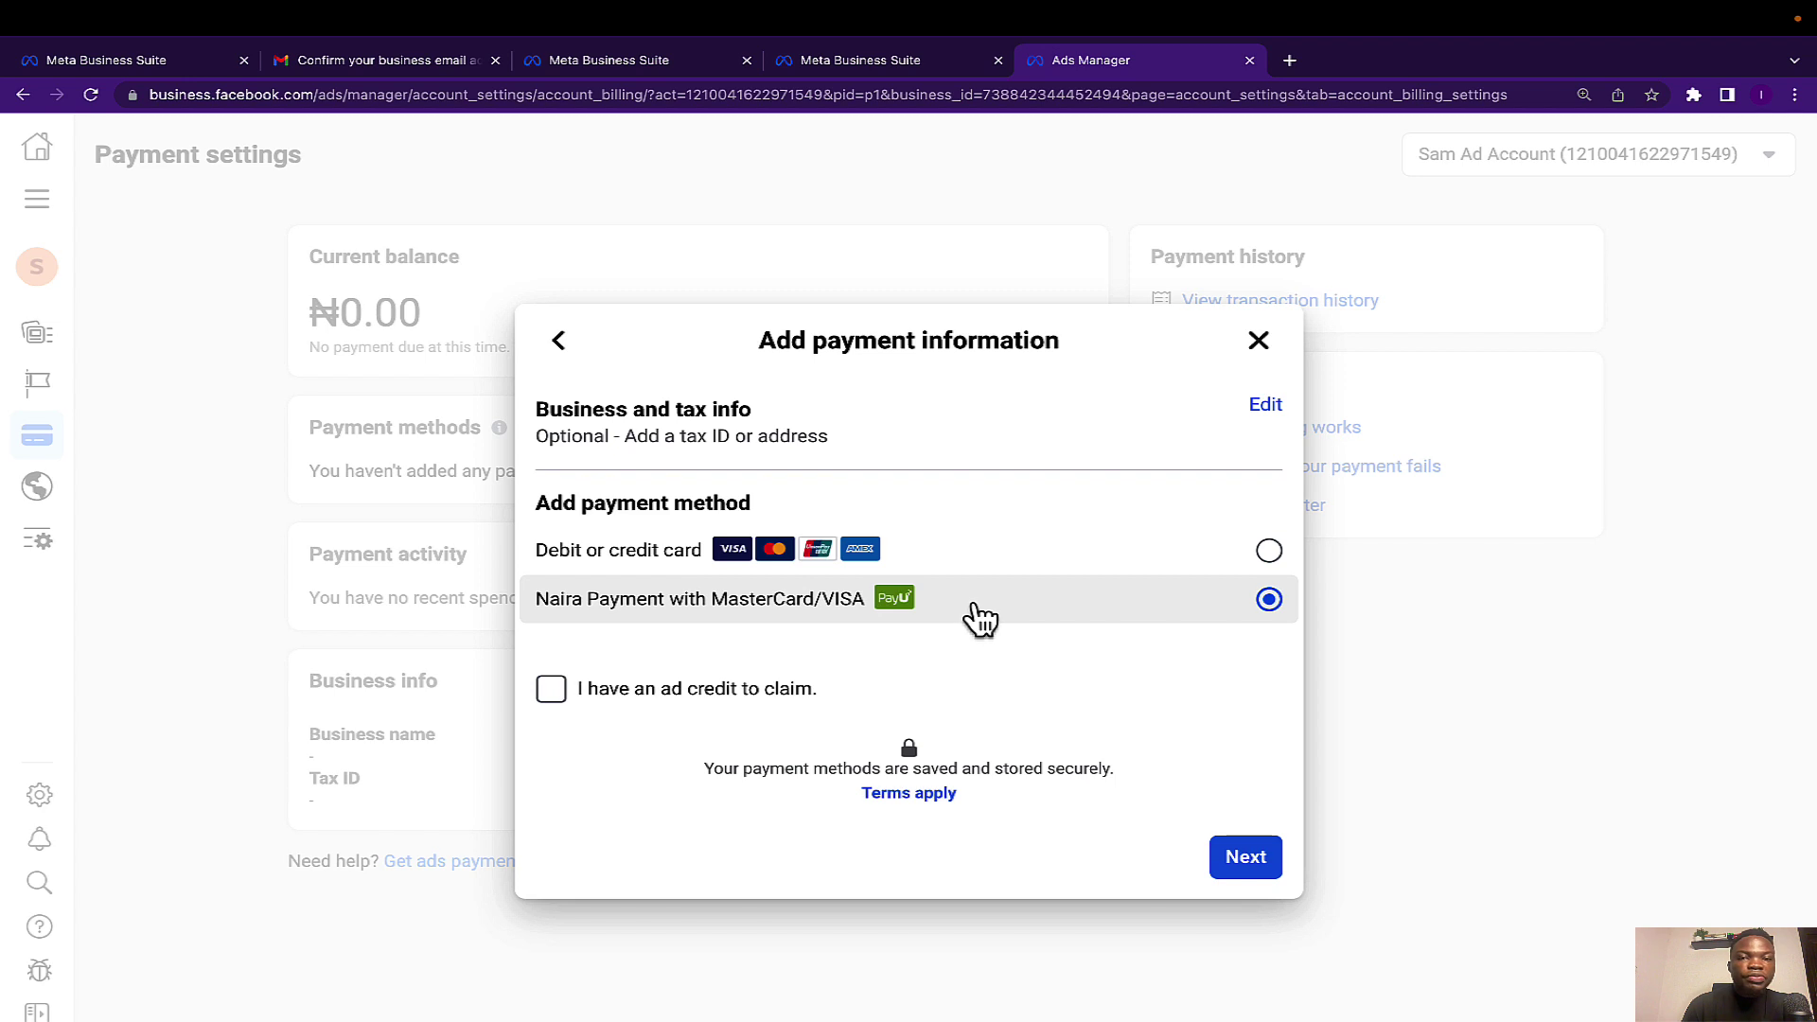
left_click(1241, 871)
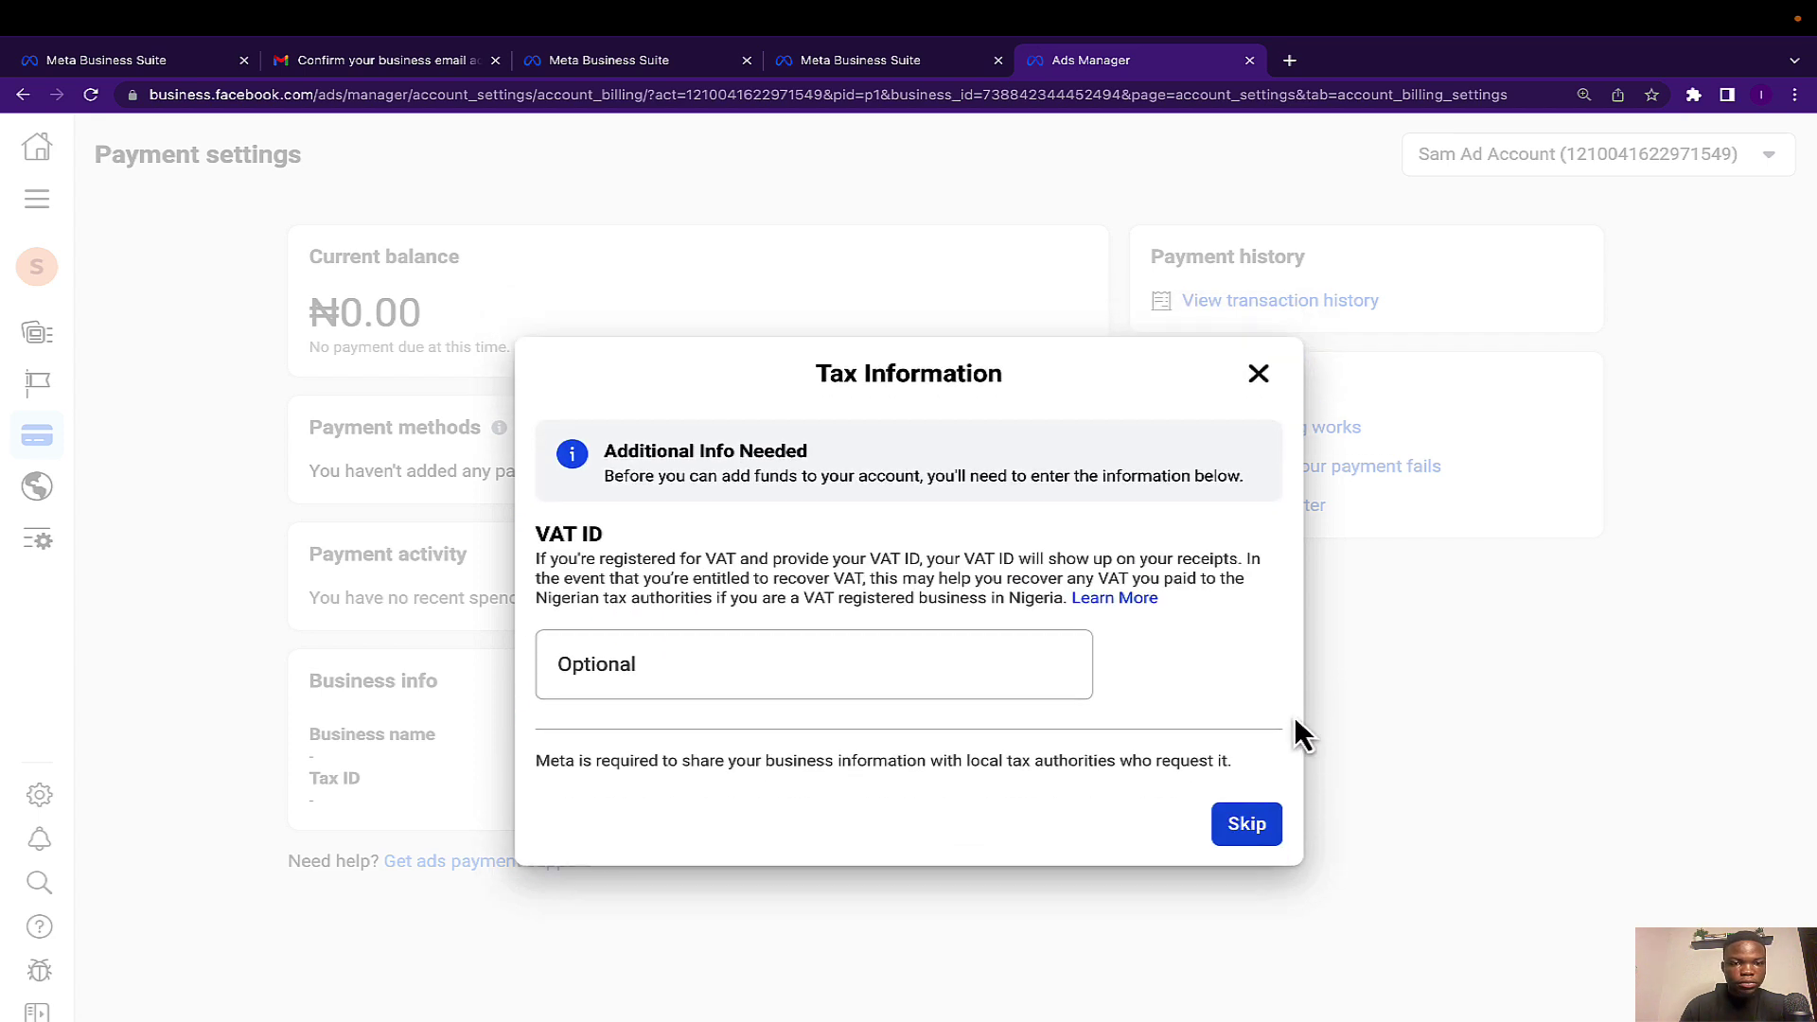
left_click(1262, 838)
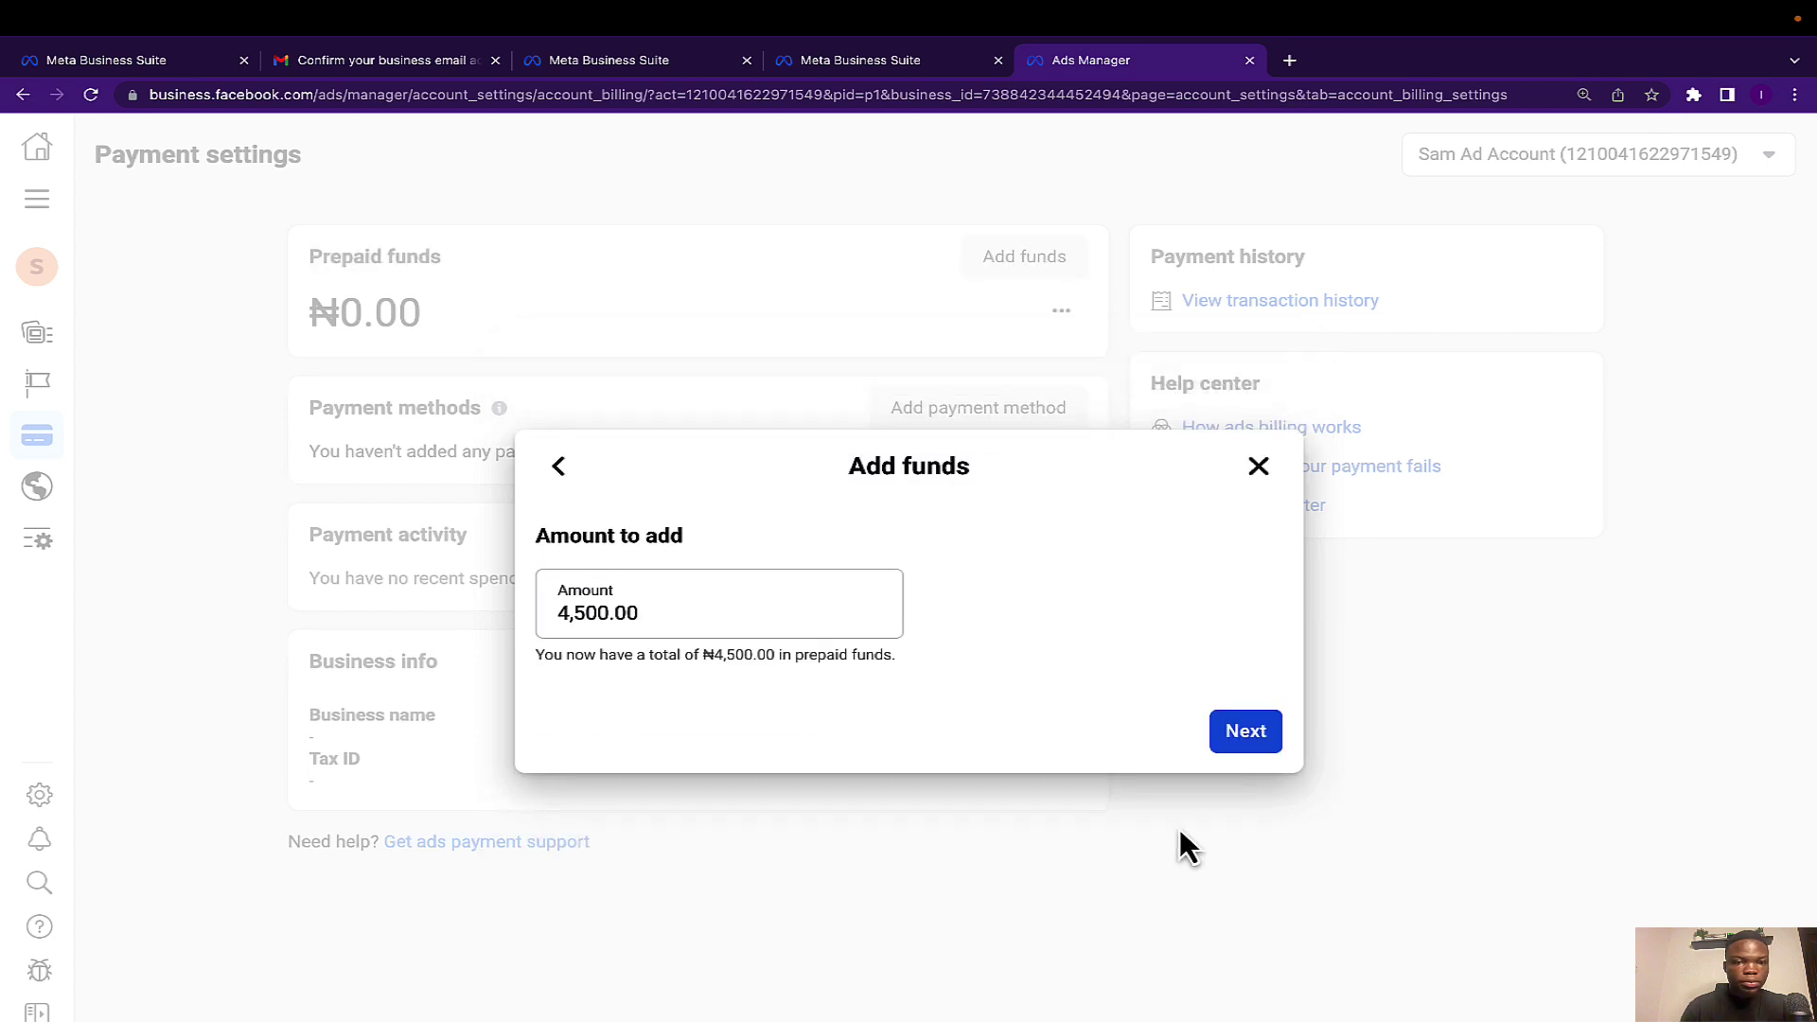
Raise the prepaid amount from ₦4,500.00 to ₦10,500.00 and continue to PayU.
left_click(569, 606)
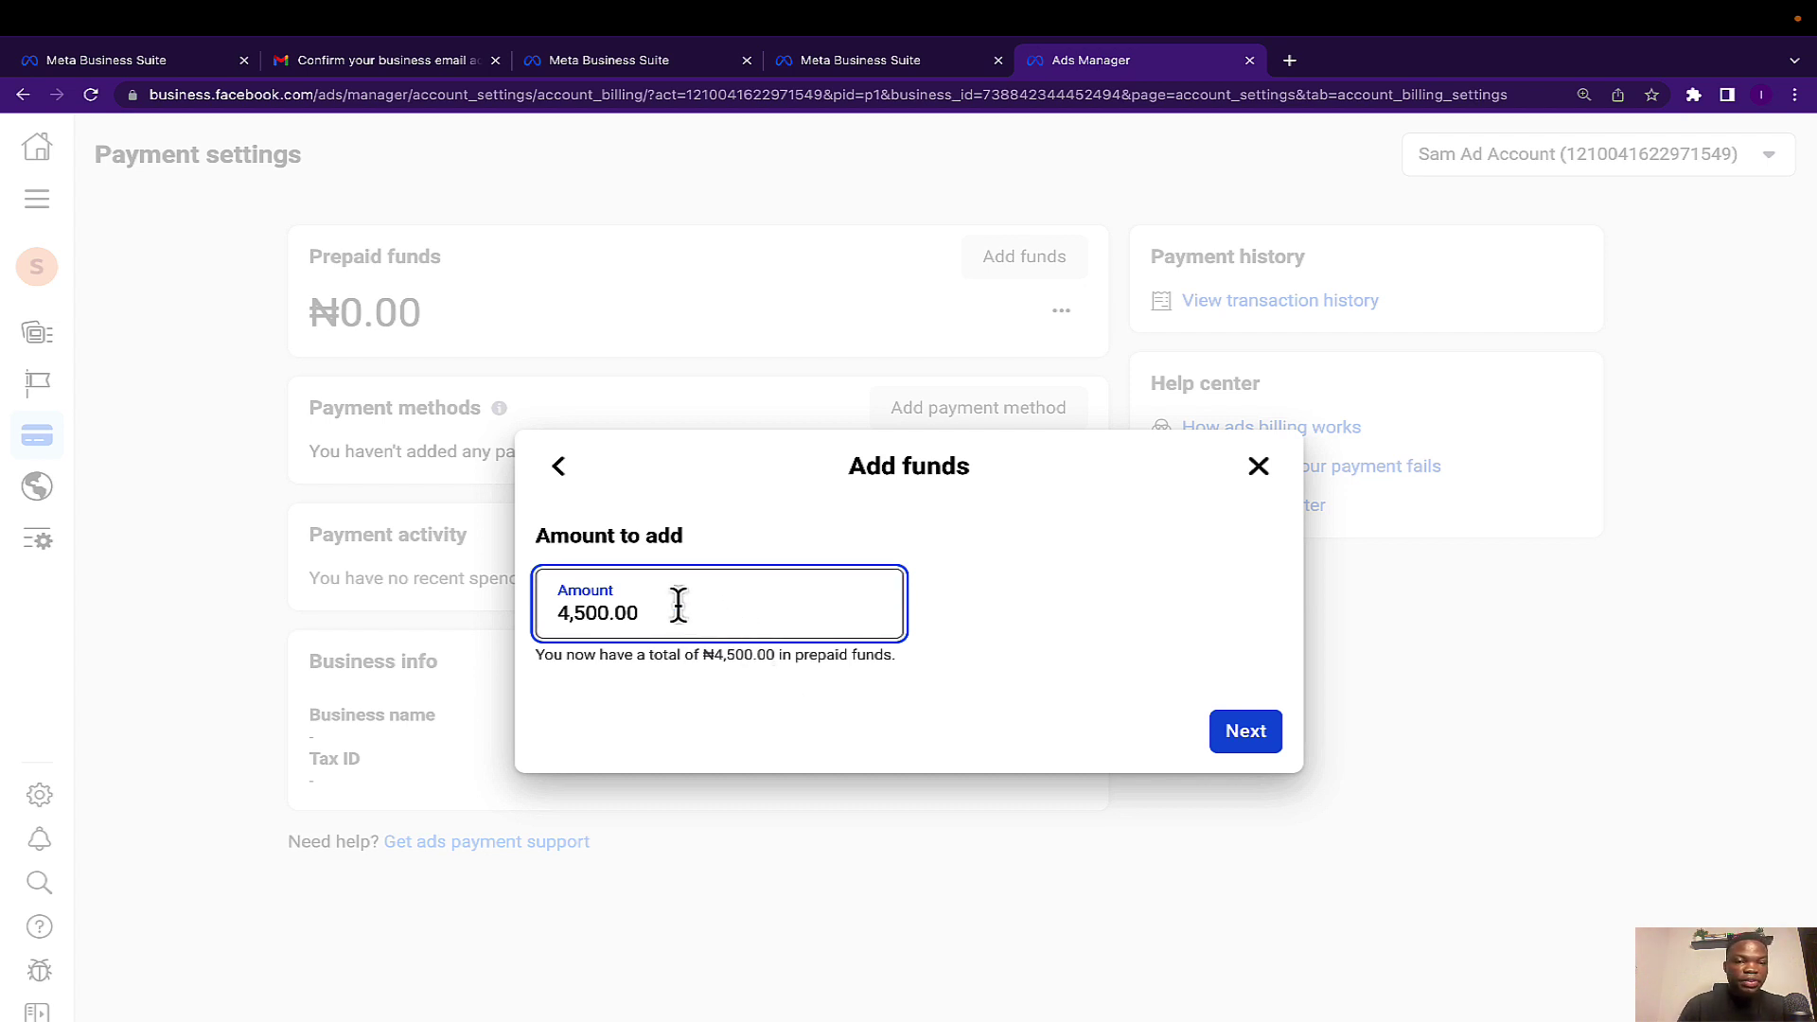
key("BackSpace")
type("10")
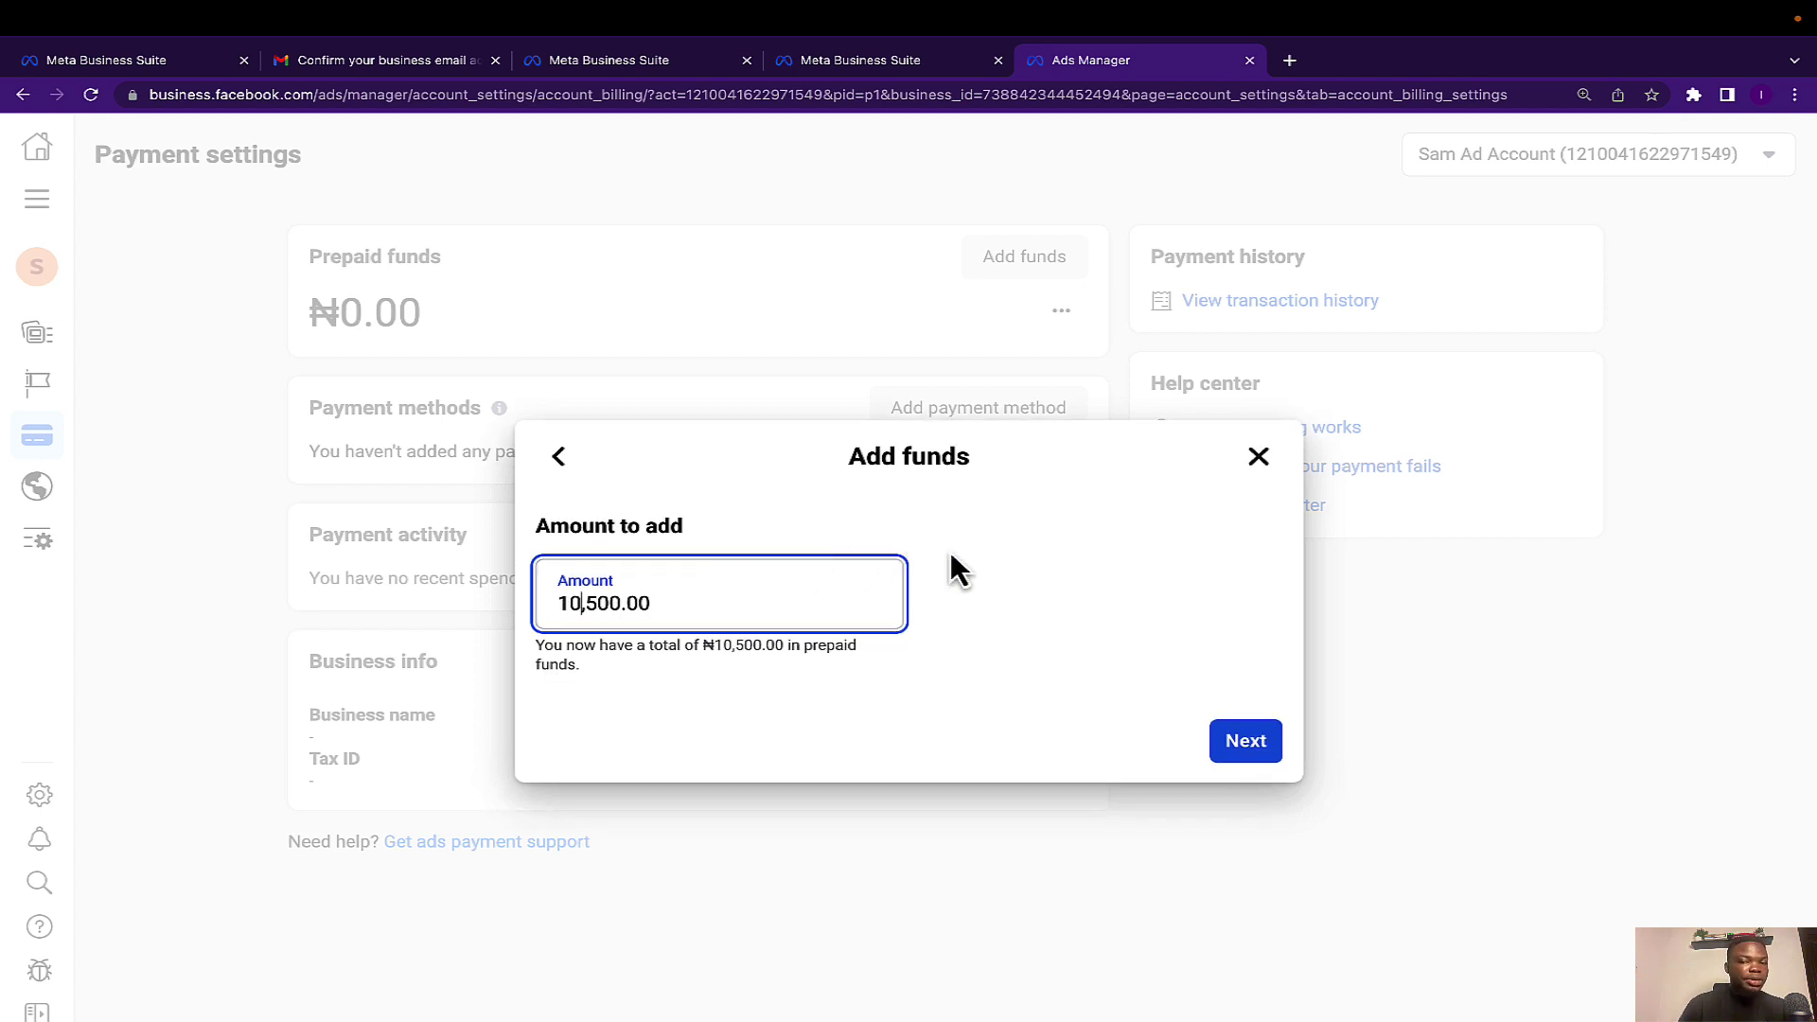
left_click(1236, 739)
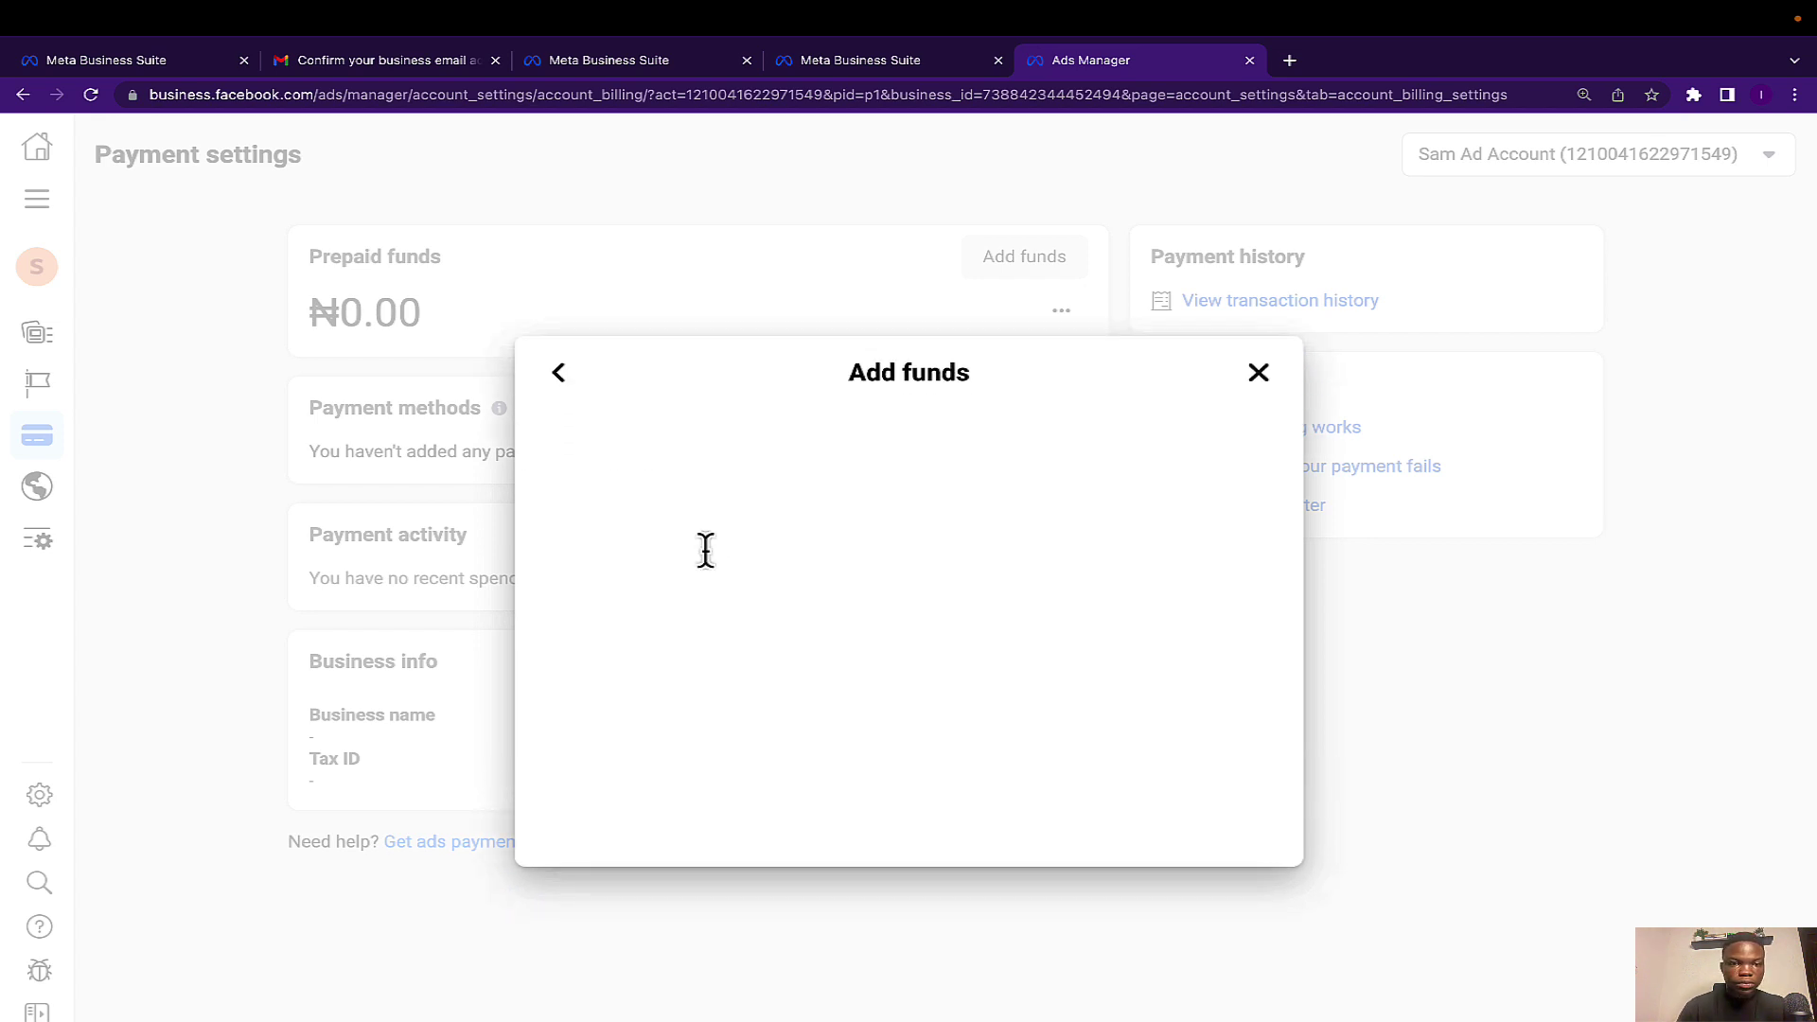
left_click(844, 628)
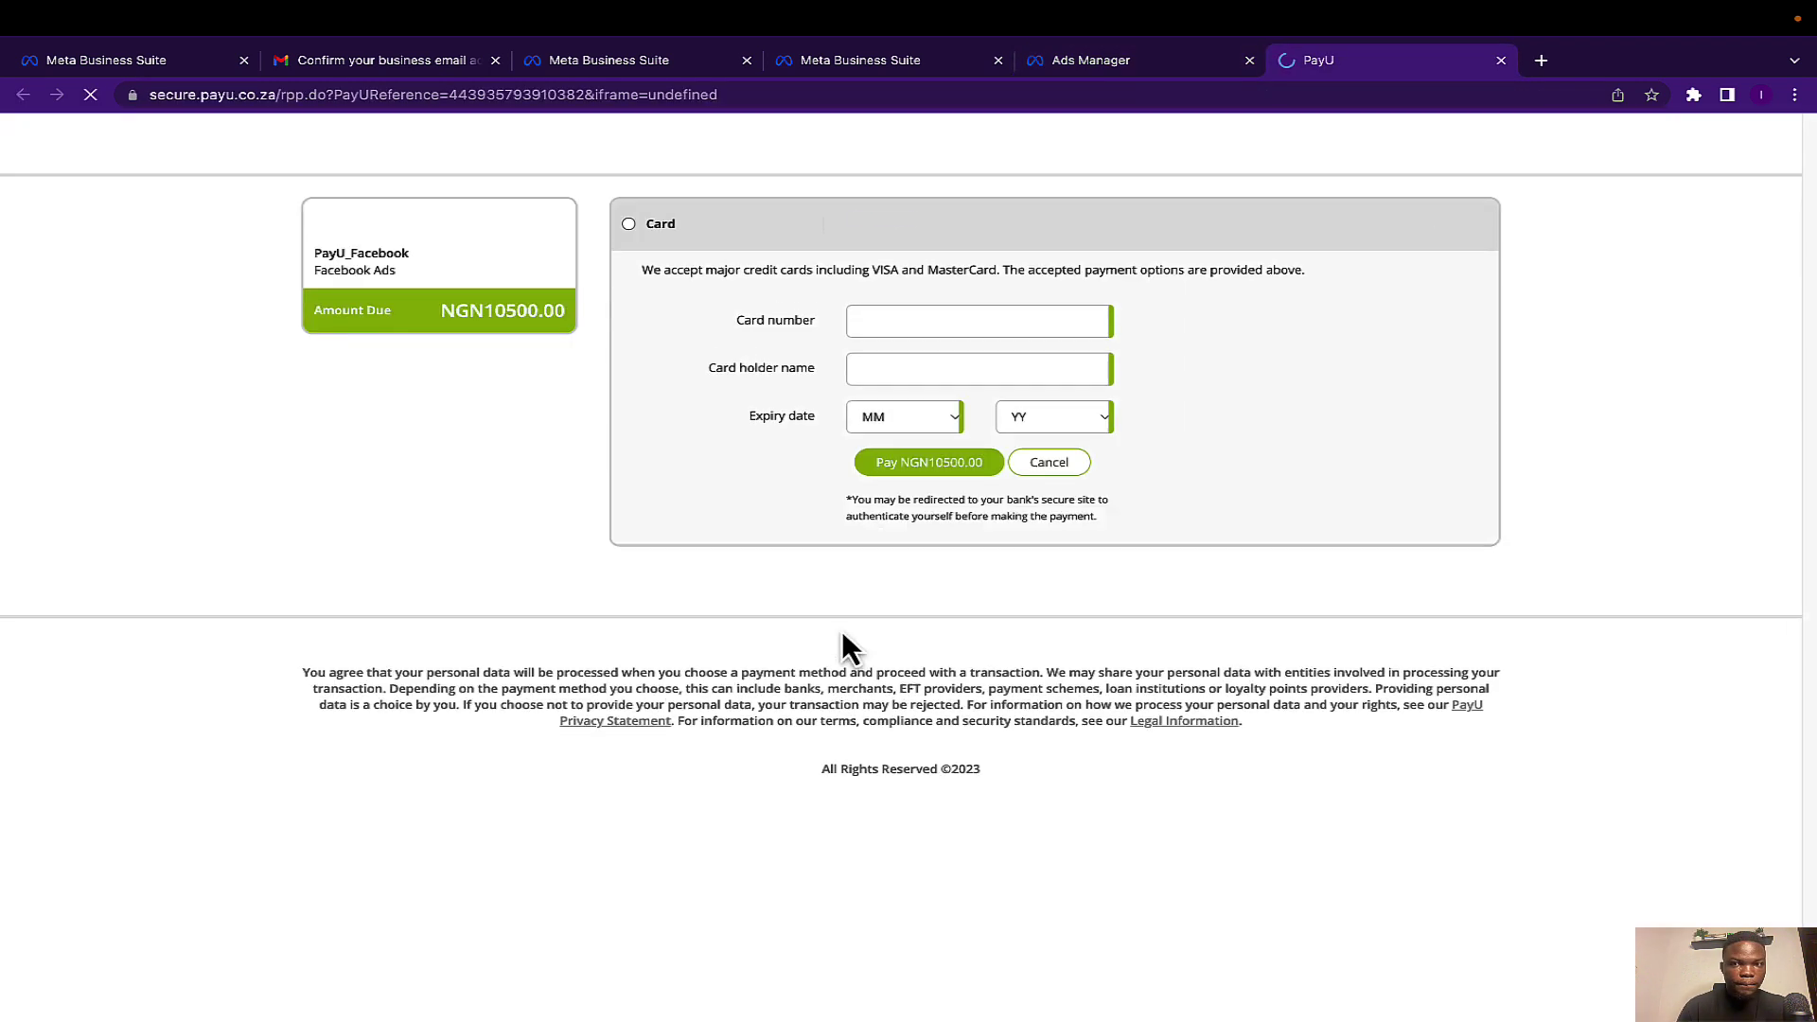
Abandon the PayU card number entry and close Ads Manager's Add funds dialog, leaving ₦0.00 prepaid funds.
left_click(908, 318)
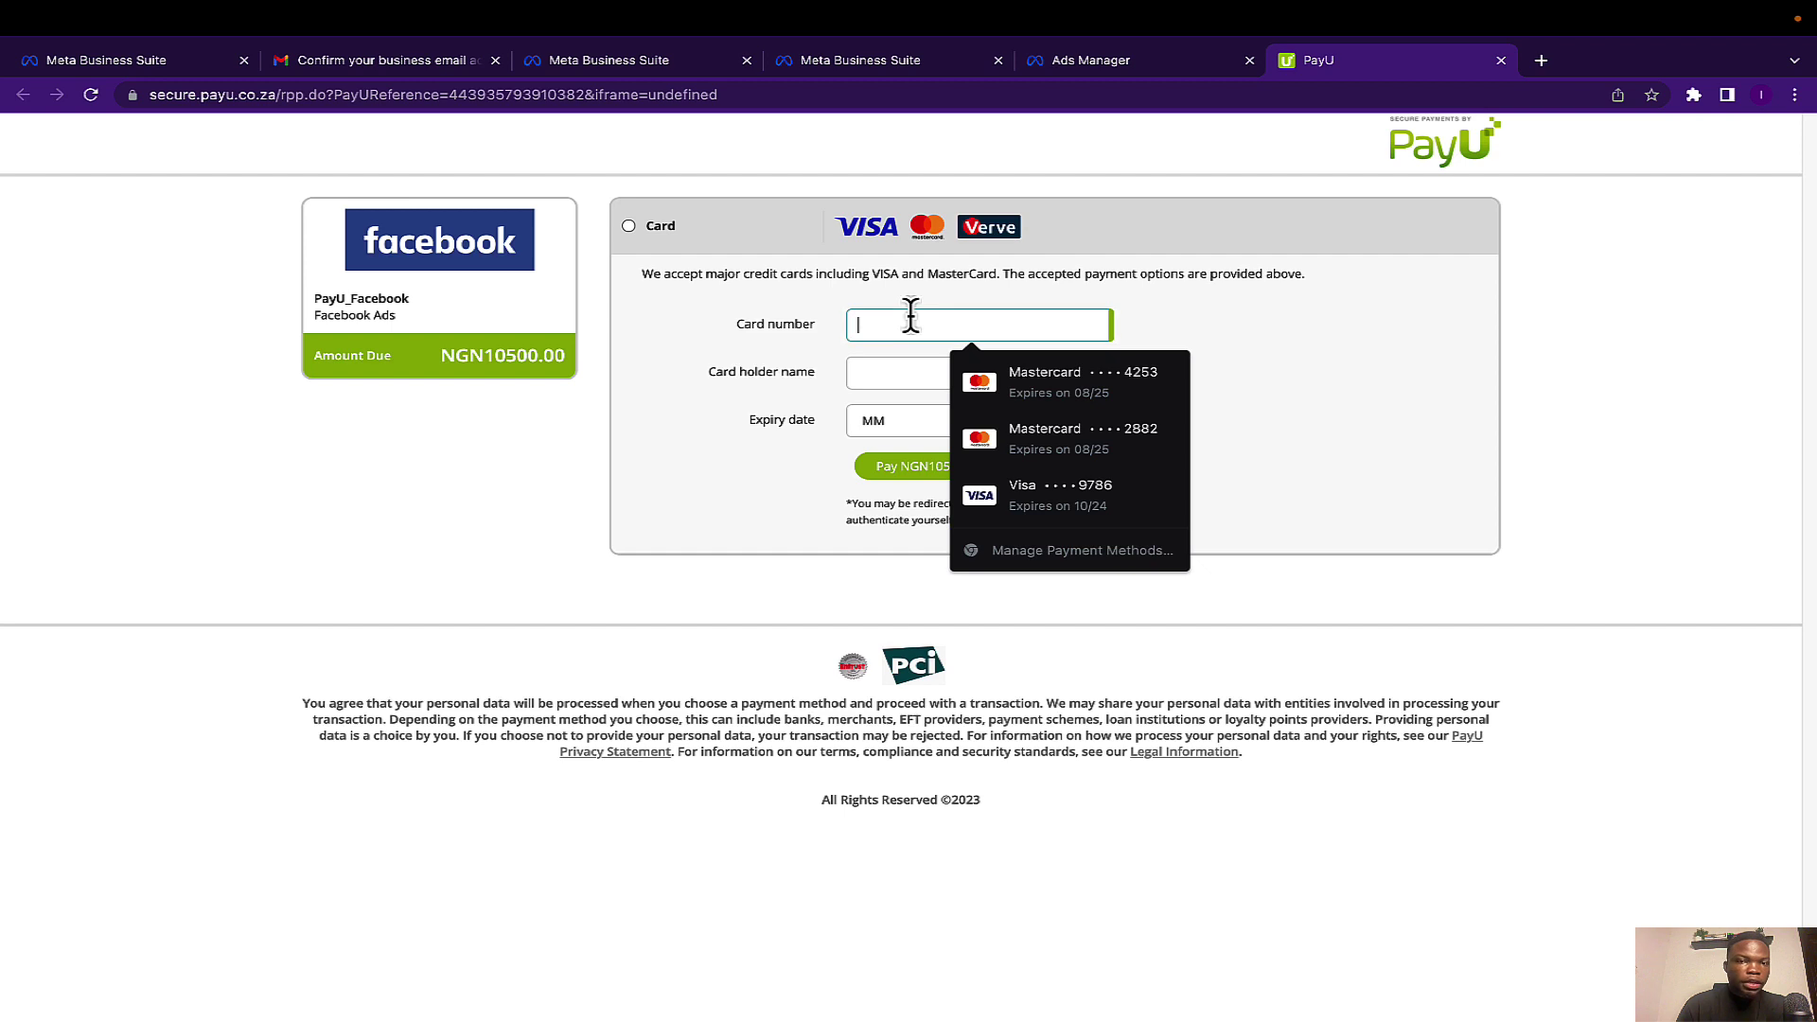
left_click(821, 297)
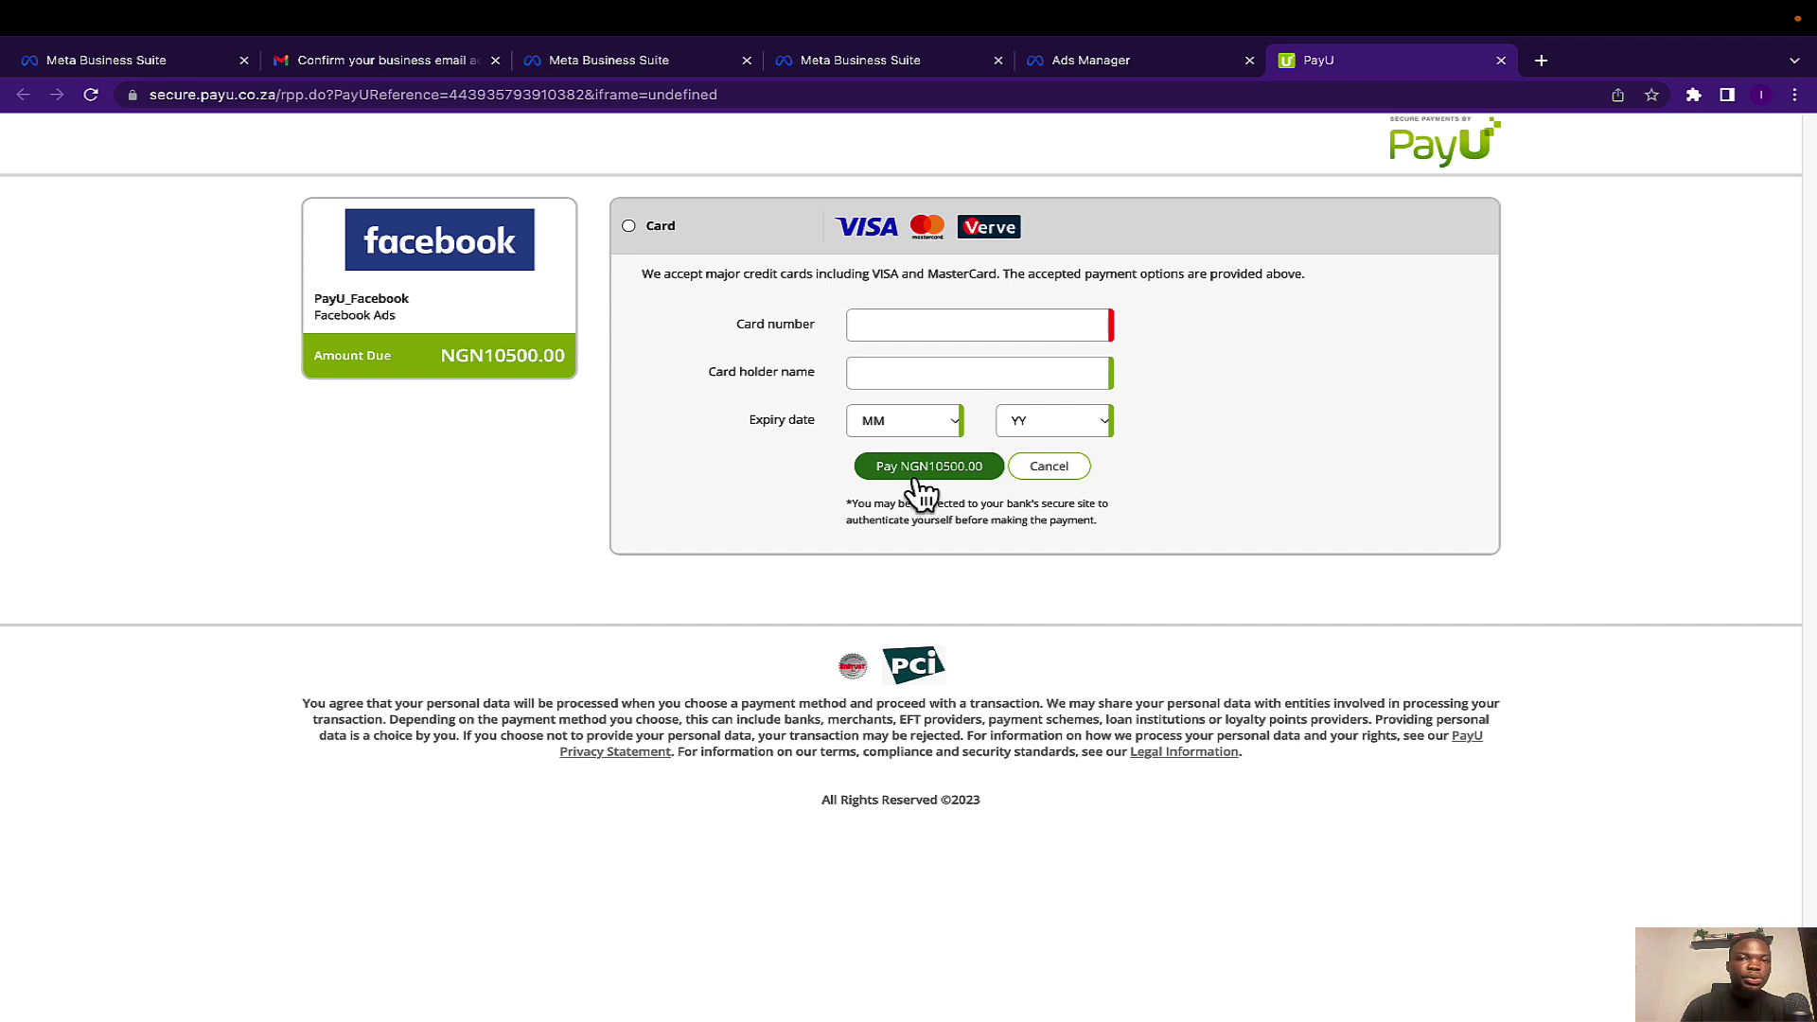
left_click(1111, 60)
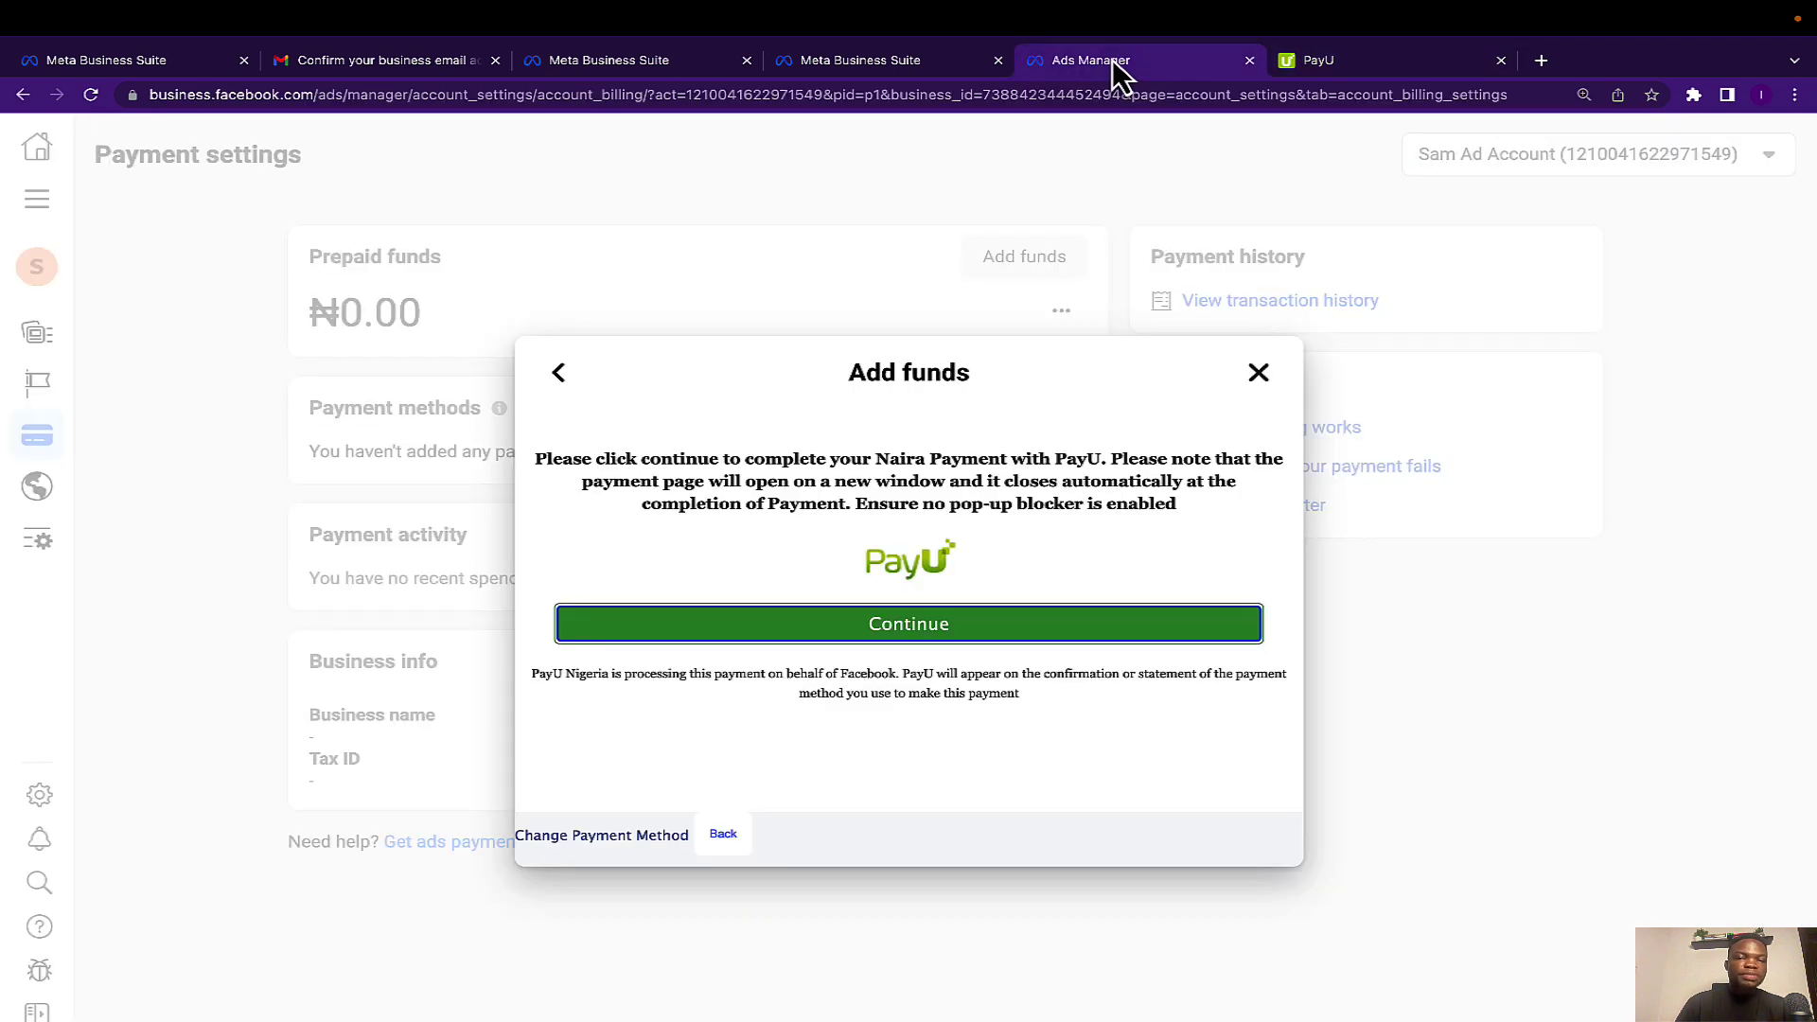
left_click(1260, 374)
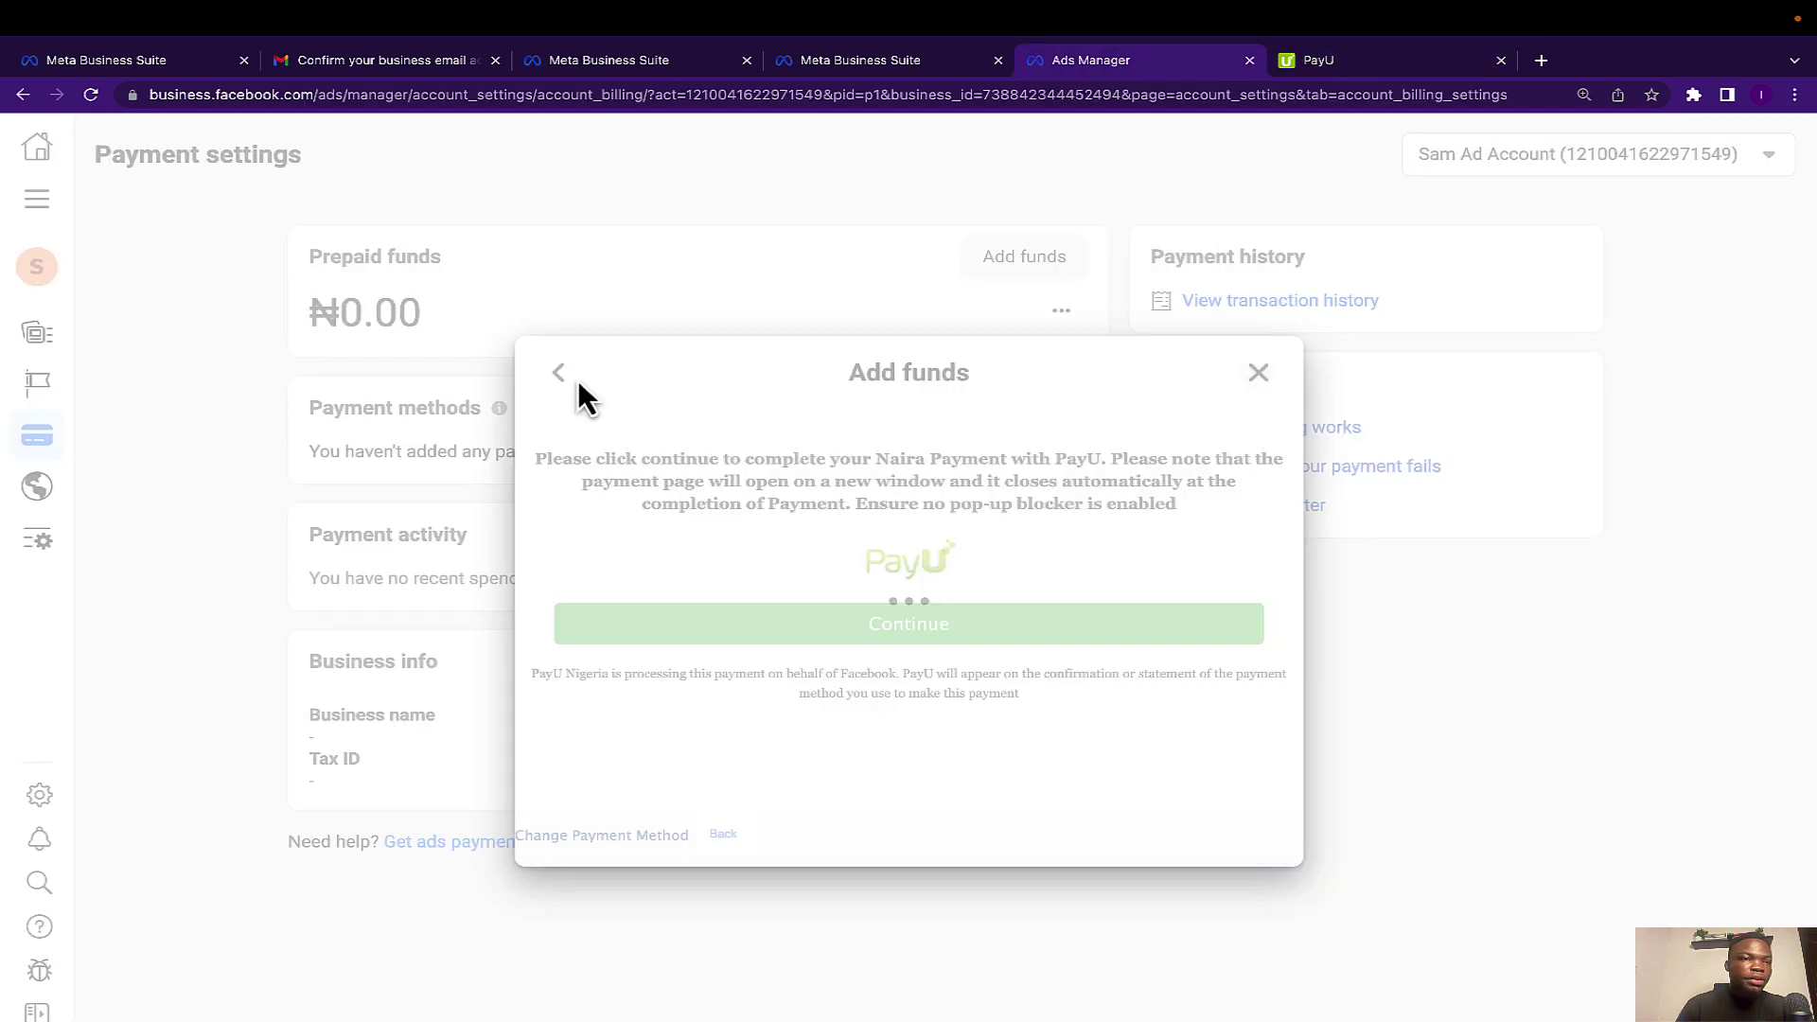
left_click(388, 94)
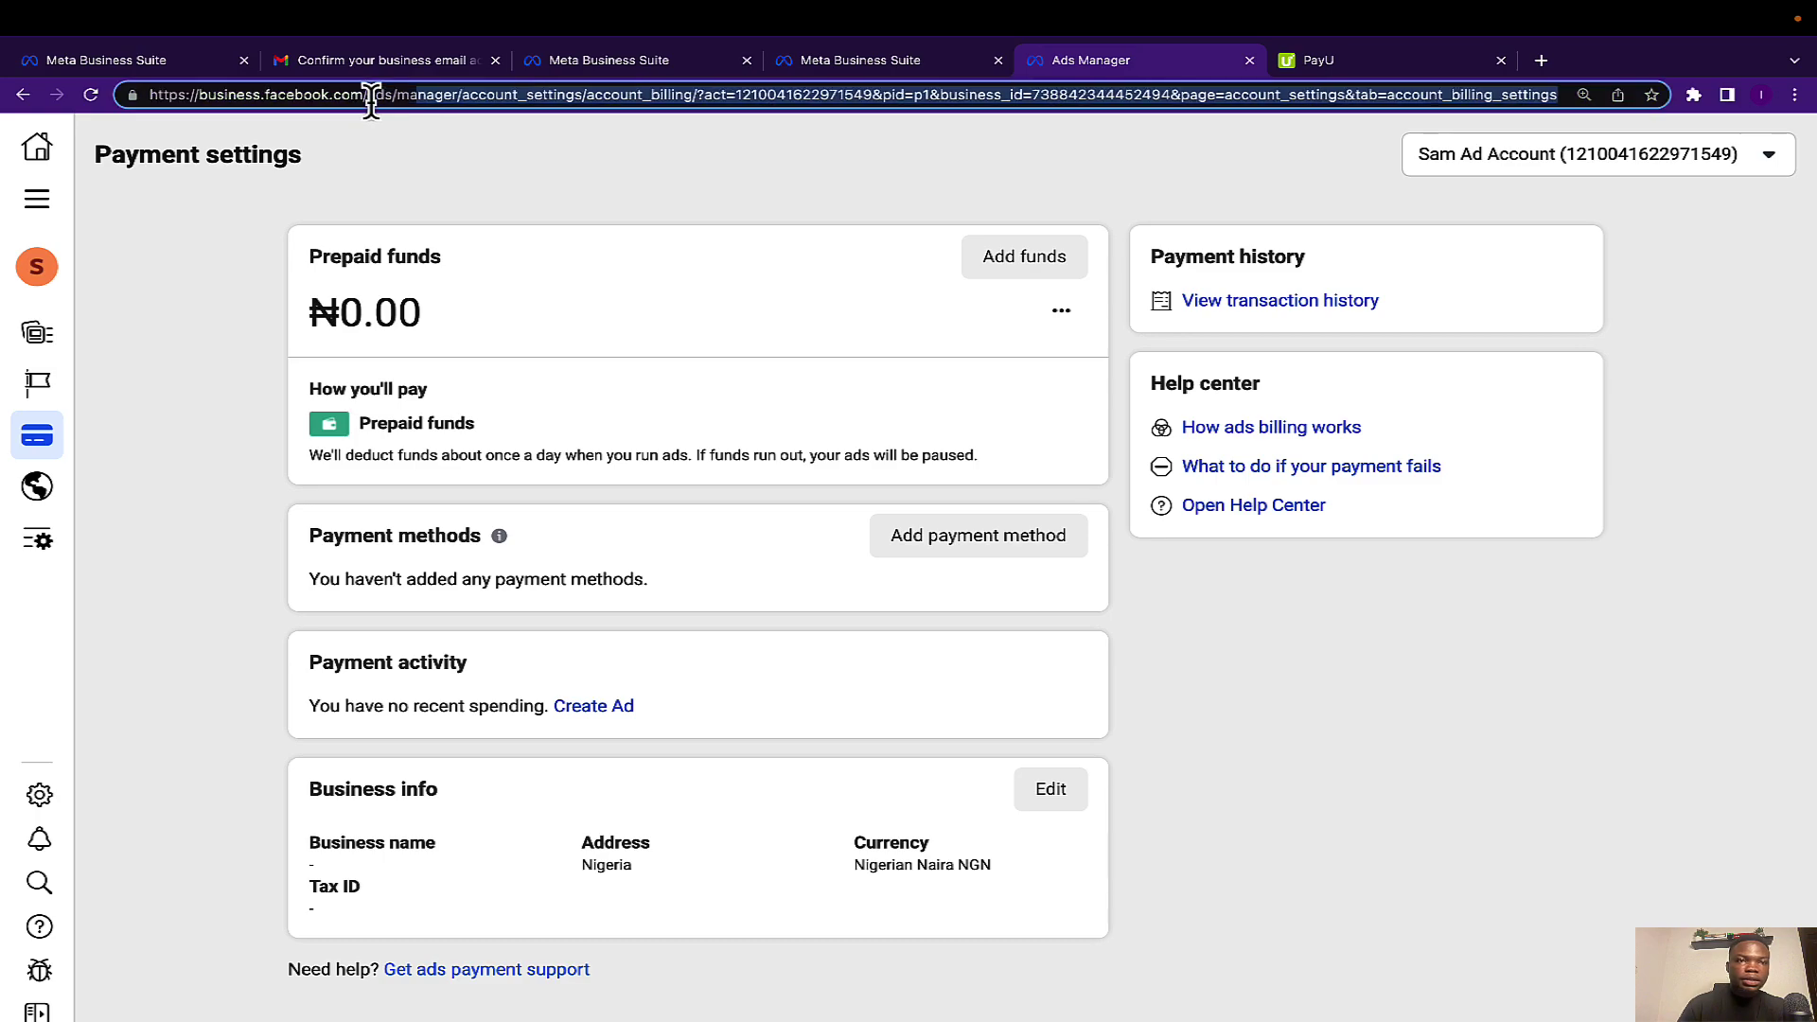